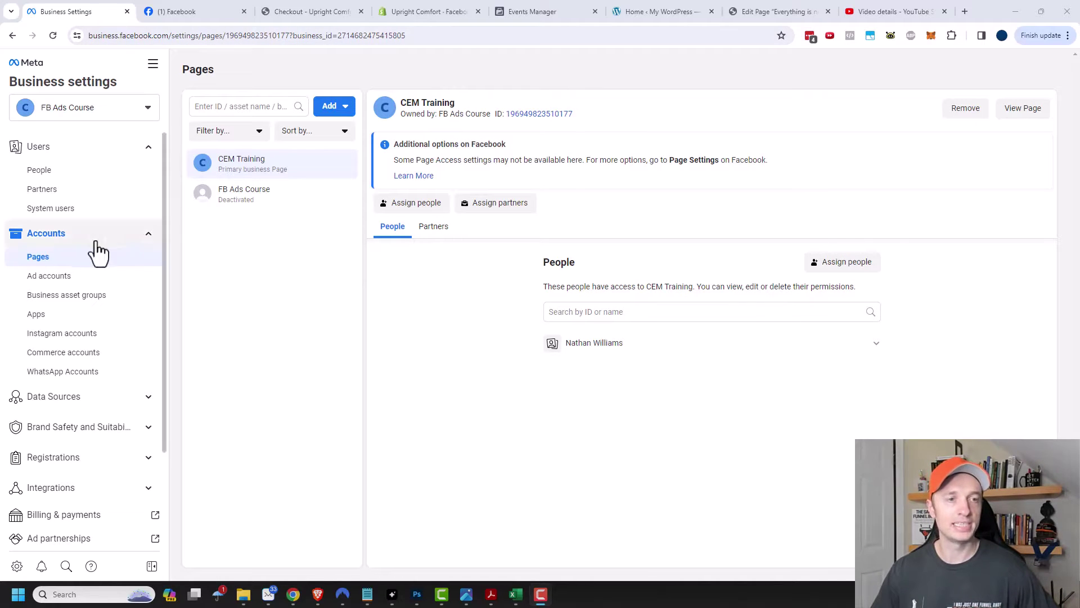
- Review the options for adding a Page in Business settings, and switch to the Facebook site
click(340, 107)
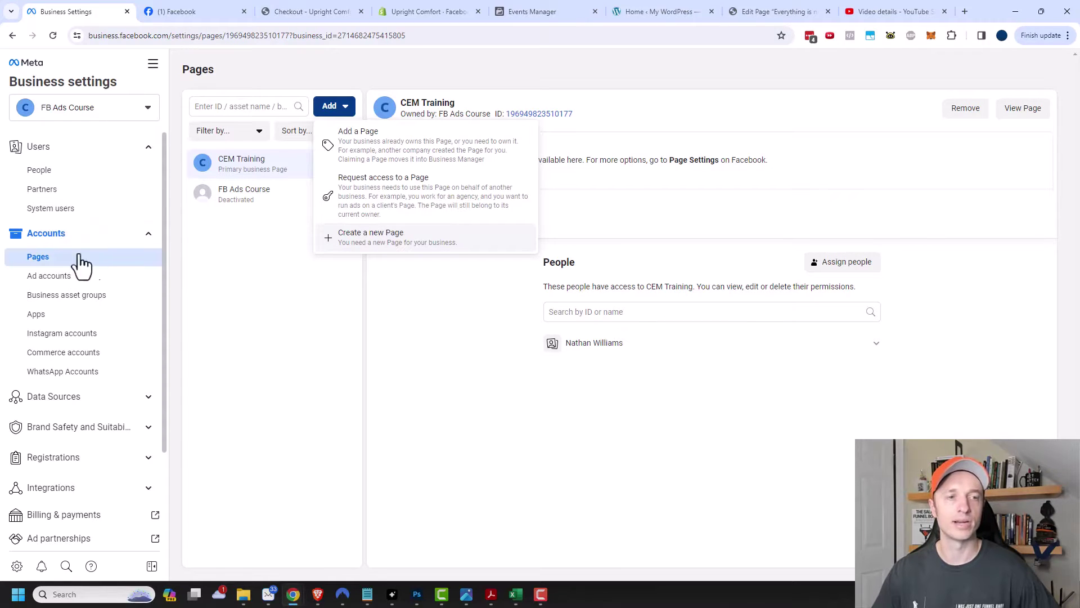
click(214, 253)
click(186, 13)
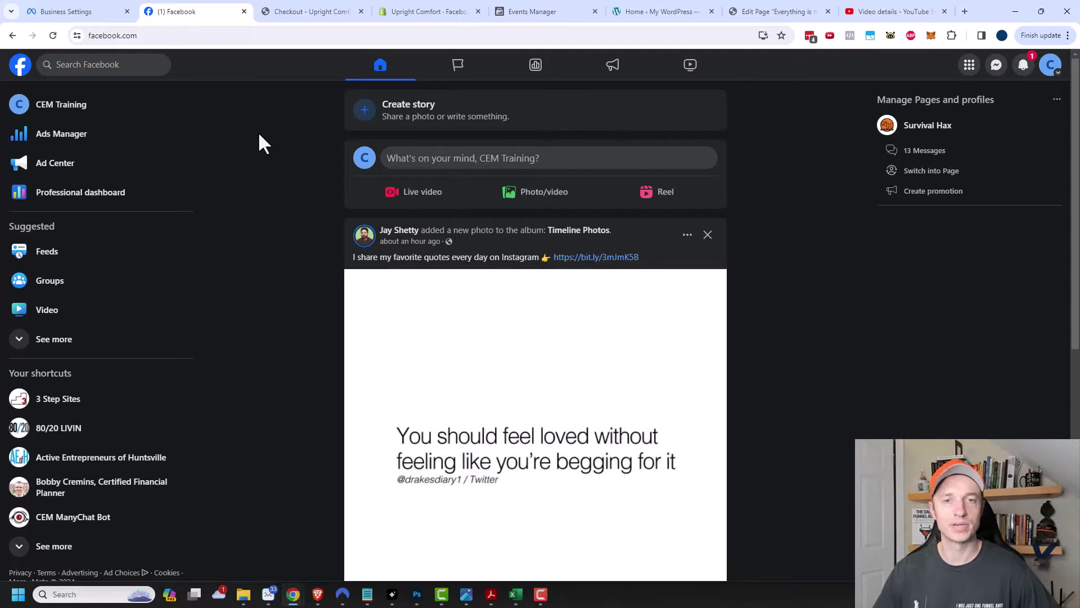
- Check which profiles are available in the account menu, and open the CEM Training page
click(1052, 68)
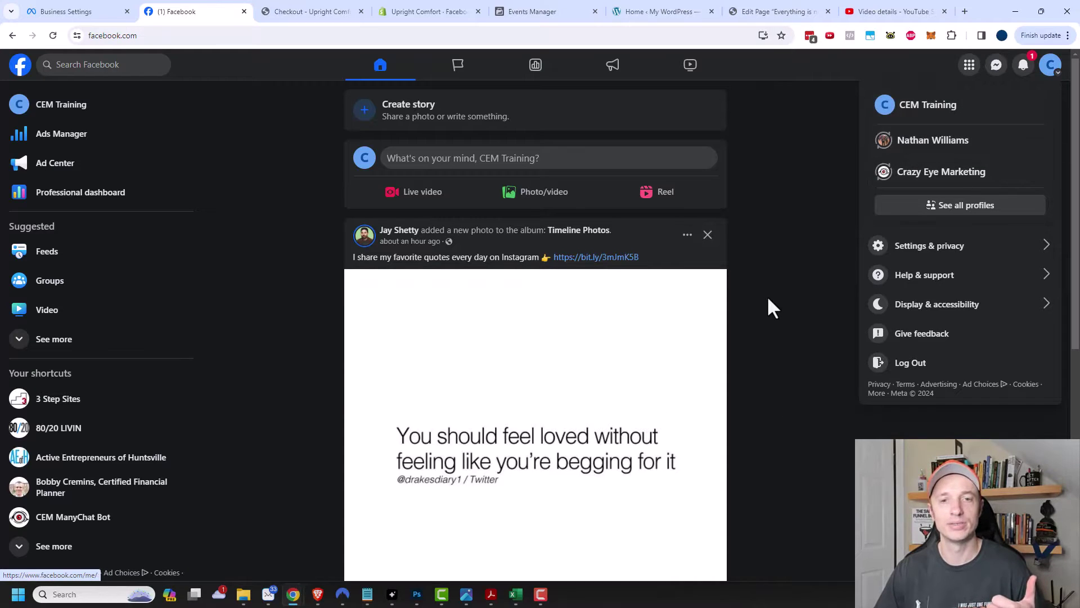
scroll(770, 307, down, 3)
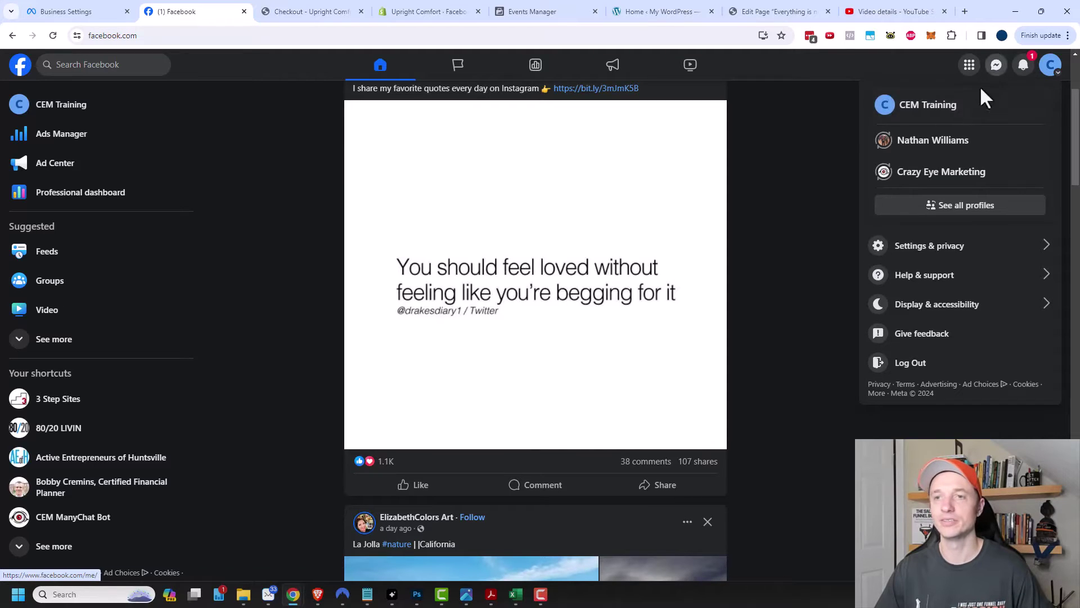
click(830, 116)
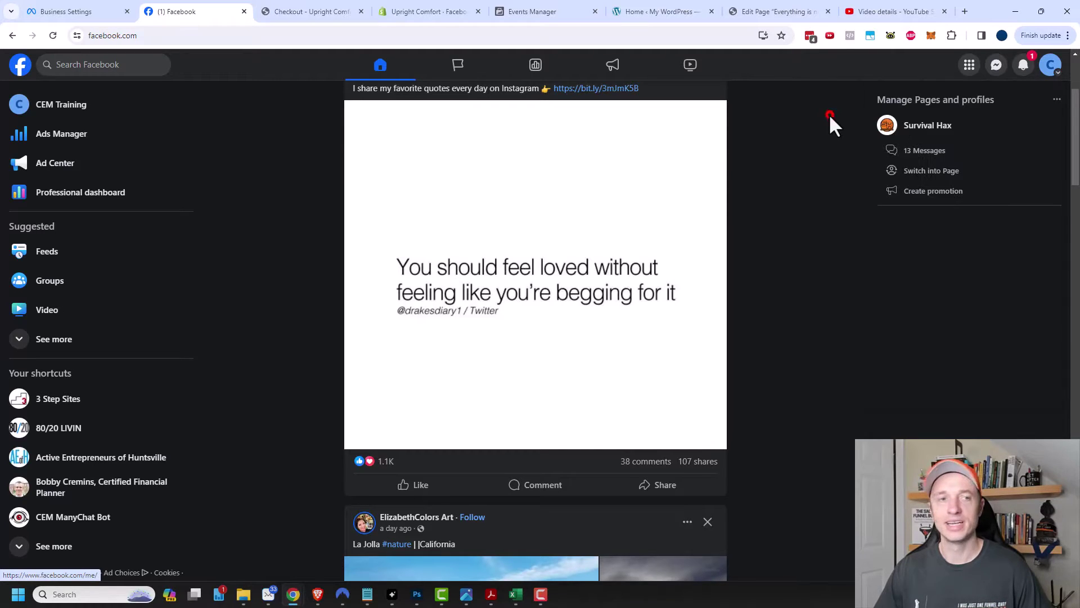
click(62, 108)
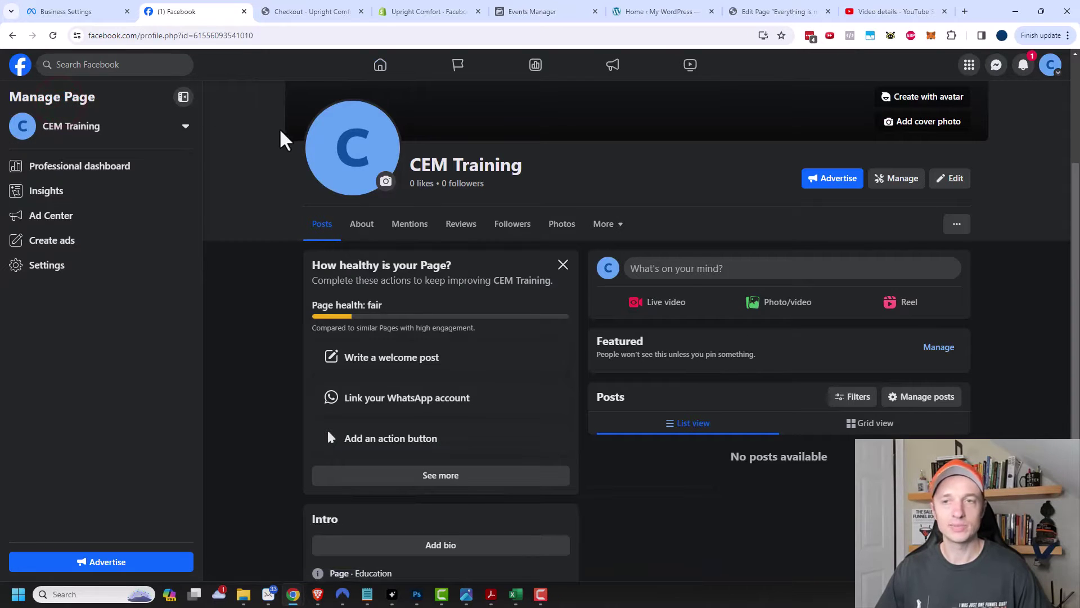
scroll(767, 222, up, 2)
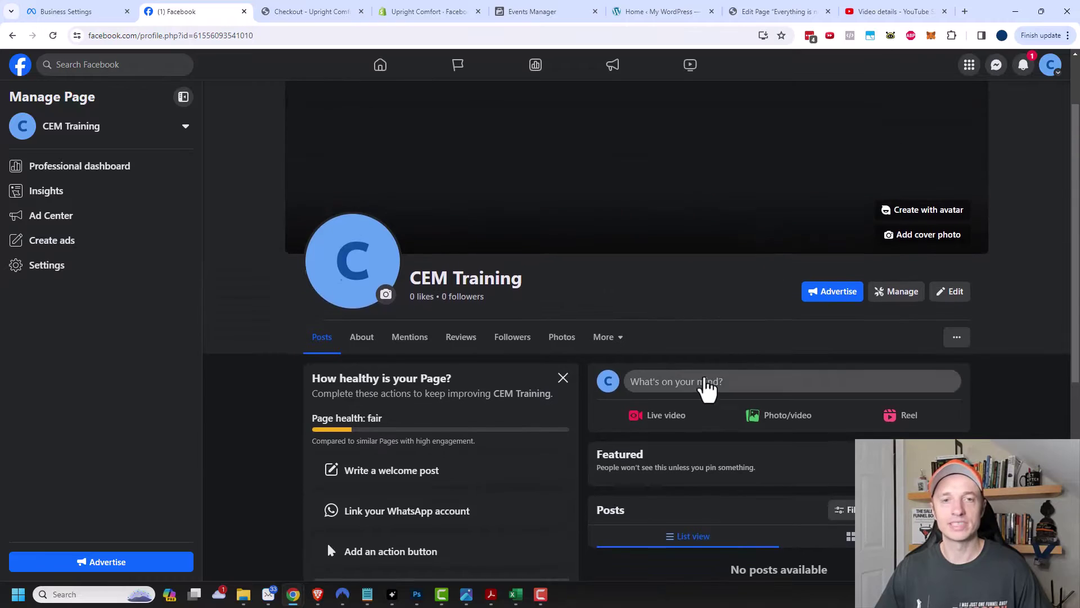
scroll(705, 384, up, 2)
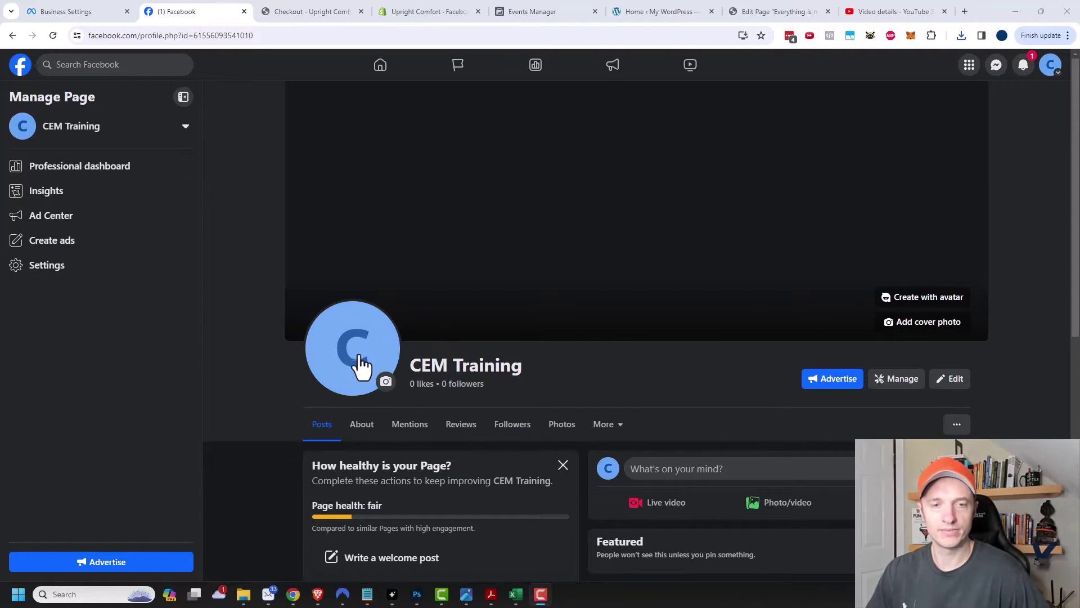
- Upload the Crazy Eye Marketing banner as the page's cover photo, position it, and save the changes
click(925, 325)
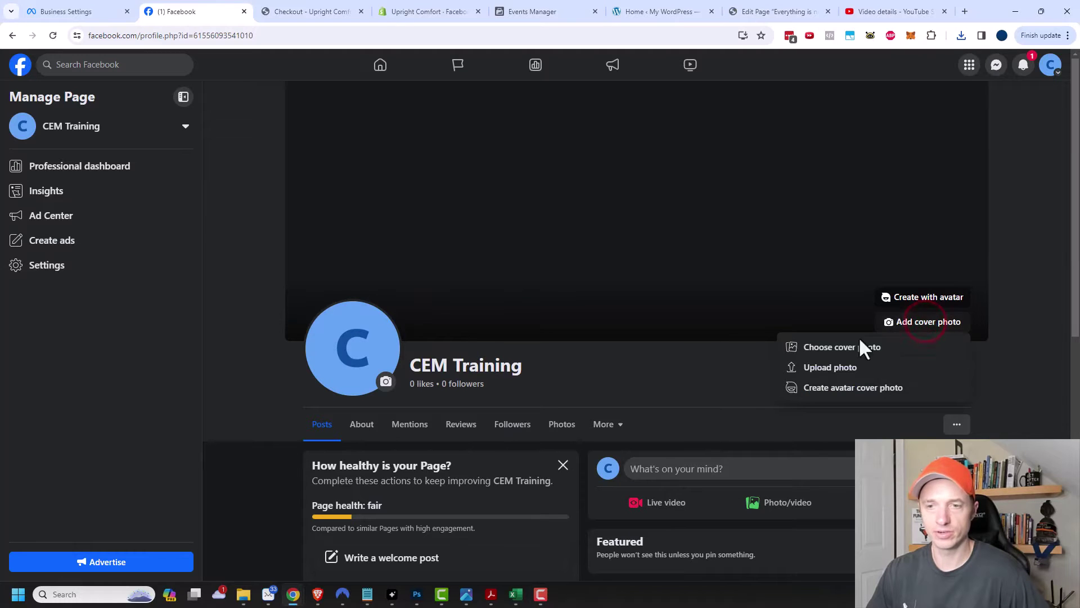
click(830, 367)
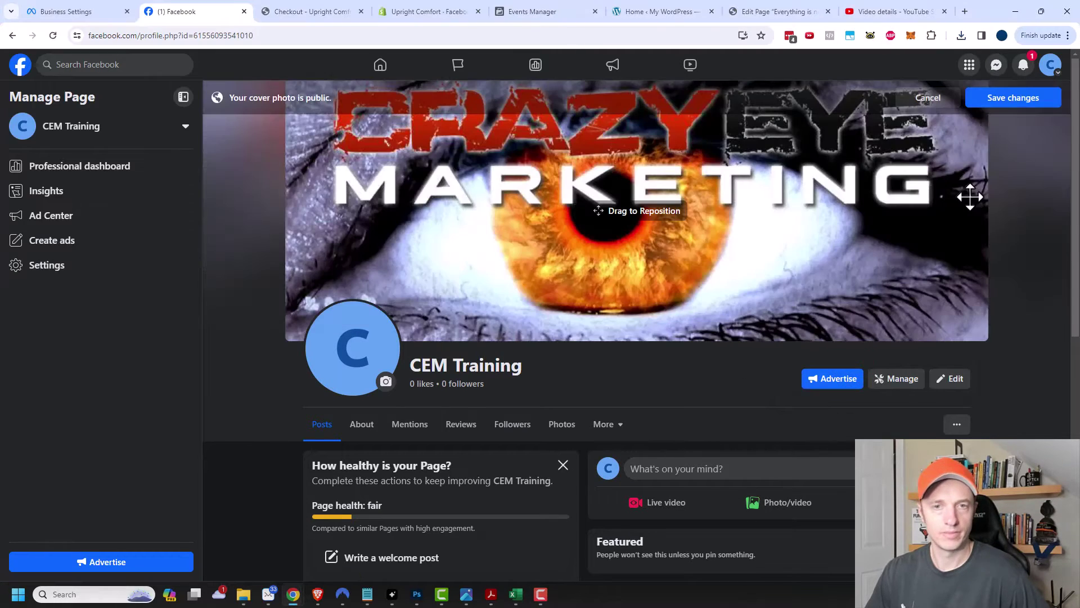
drag(825, 258, 798, 259)
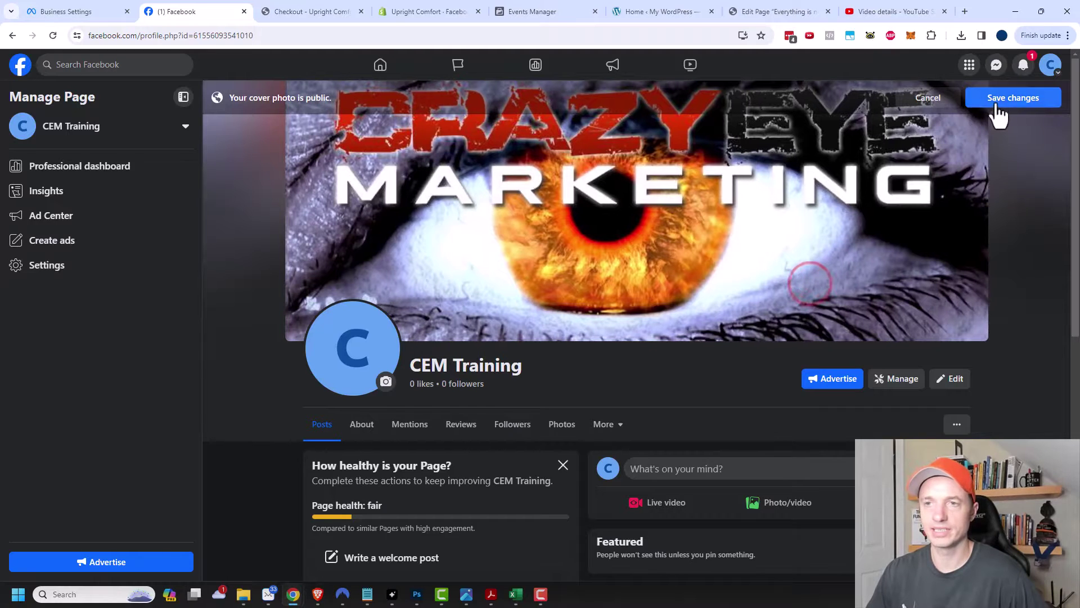
click(998, 110)
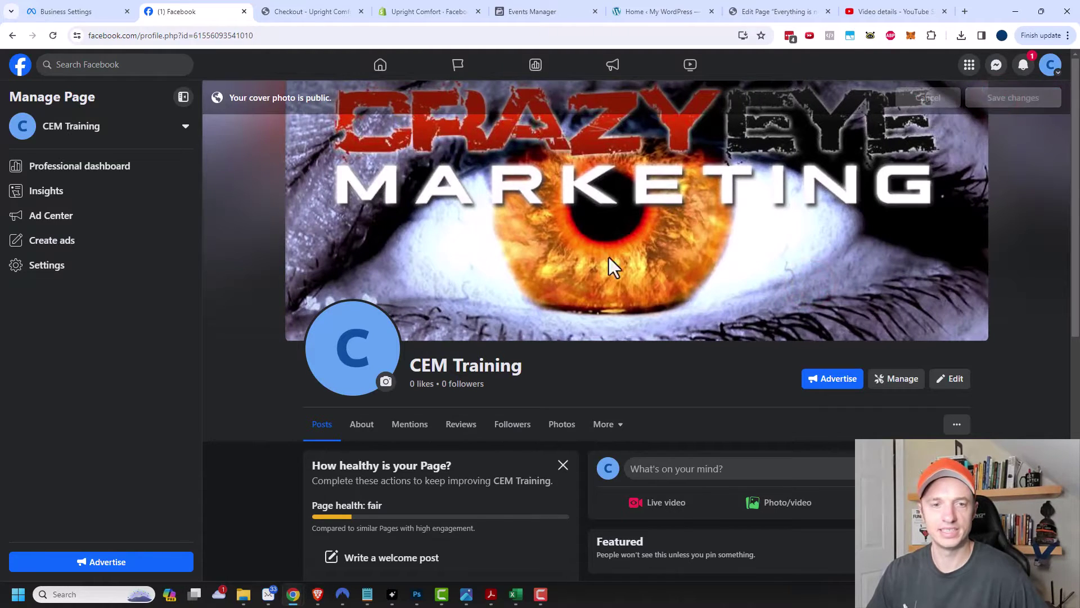
- Choose the red eye logo image as the new profile picture for the CEM Training page
click(366, 357)
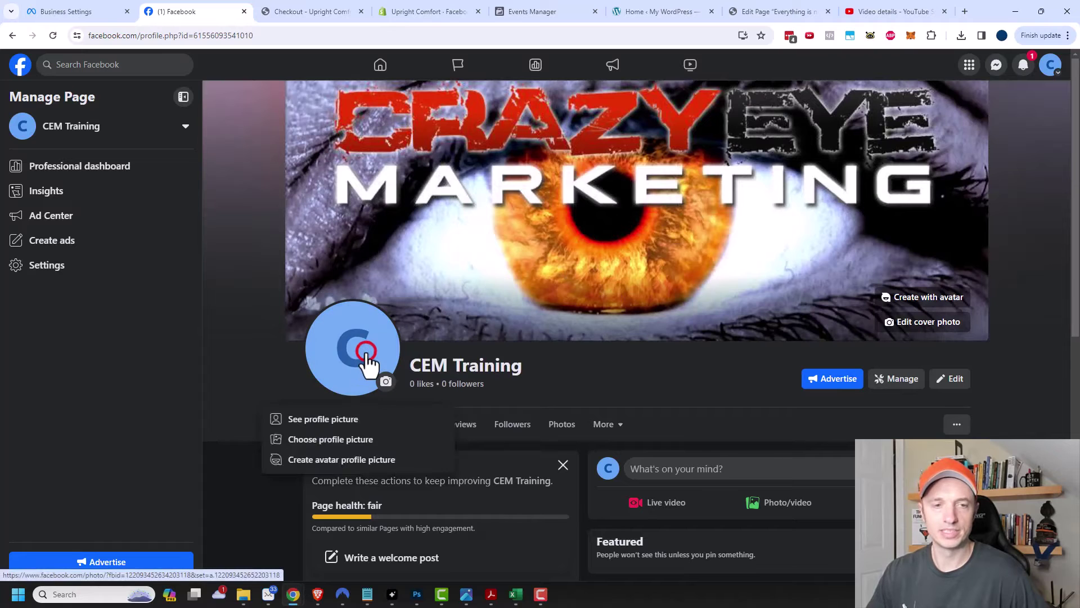
click(353, 441)
click(557, 143)
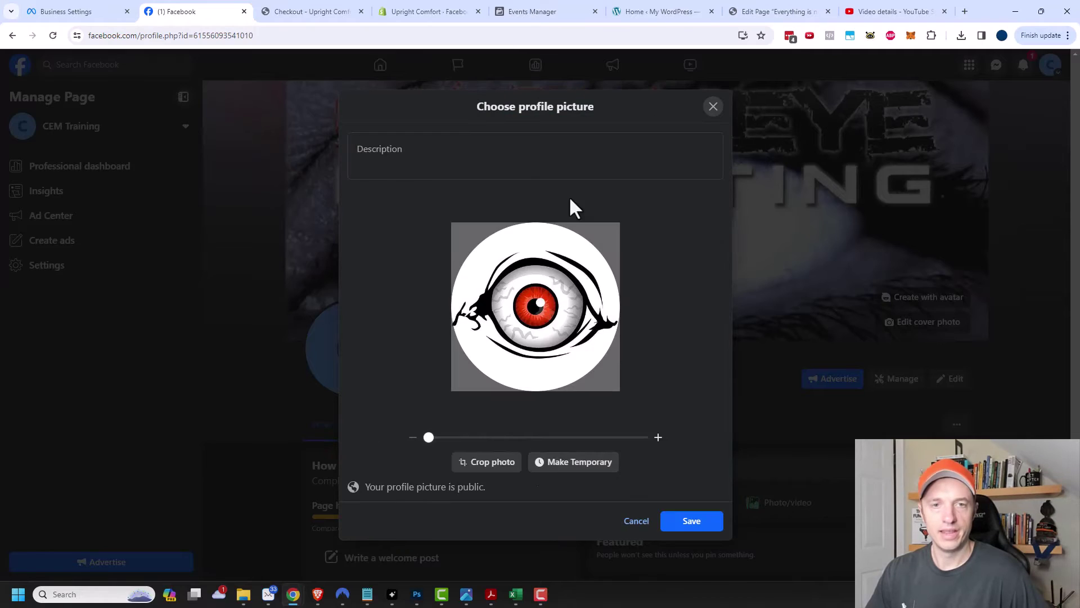
- Review the durations for a temporary profile picture, leave the red eye picture permanent, and save it
click(519, 151)
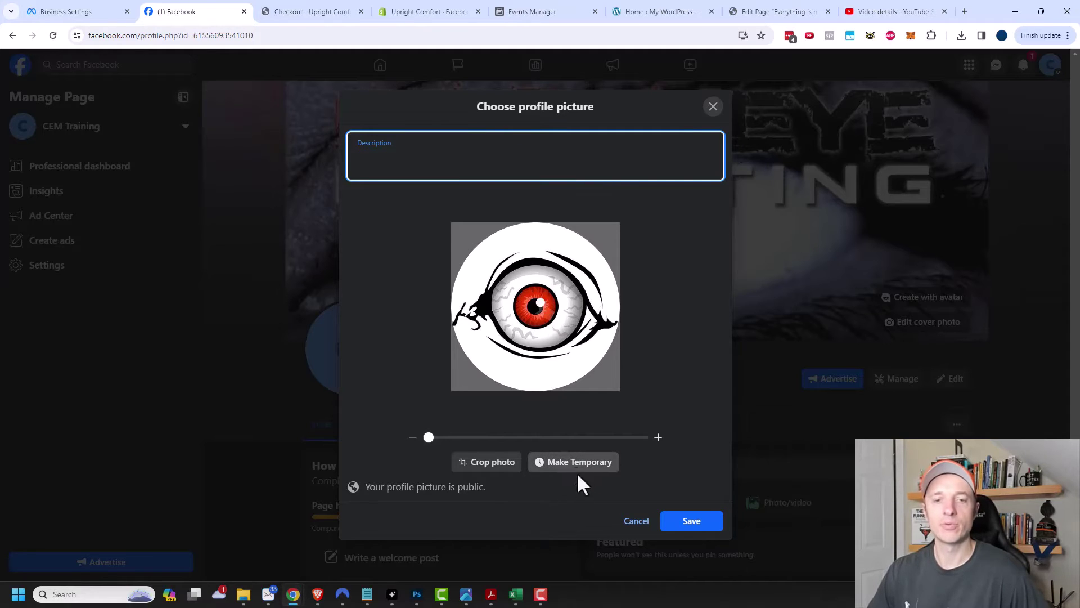
click(601, 463)
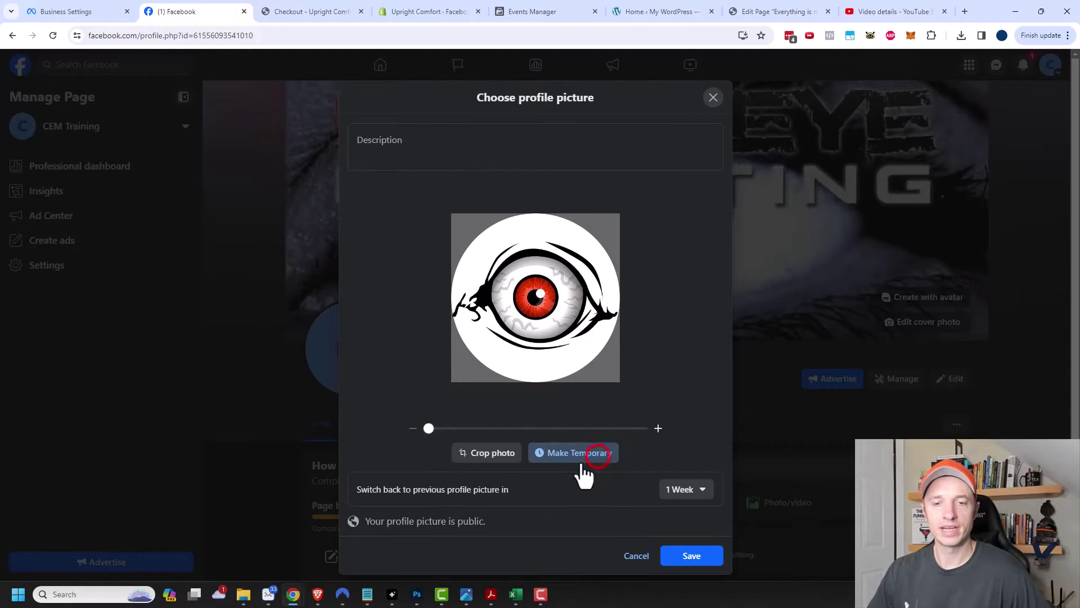
click(689, 488)
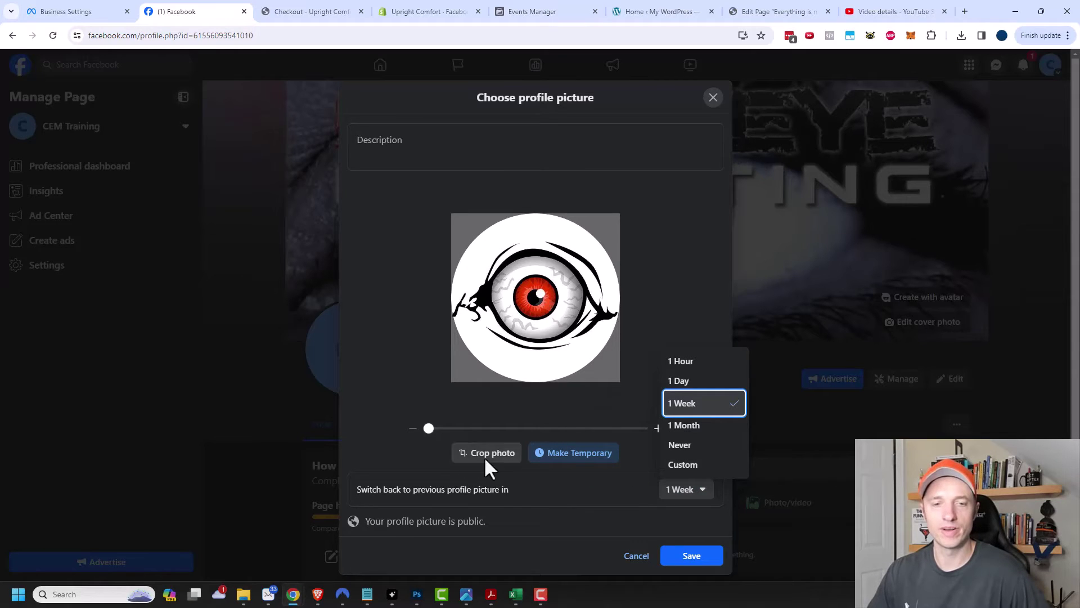
click(590, 402)
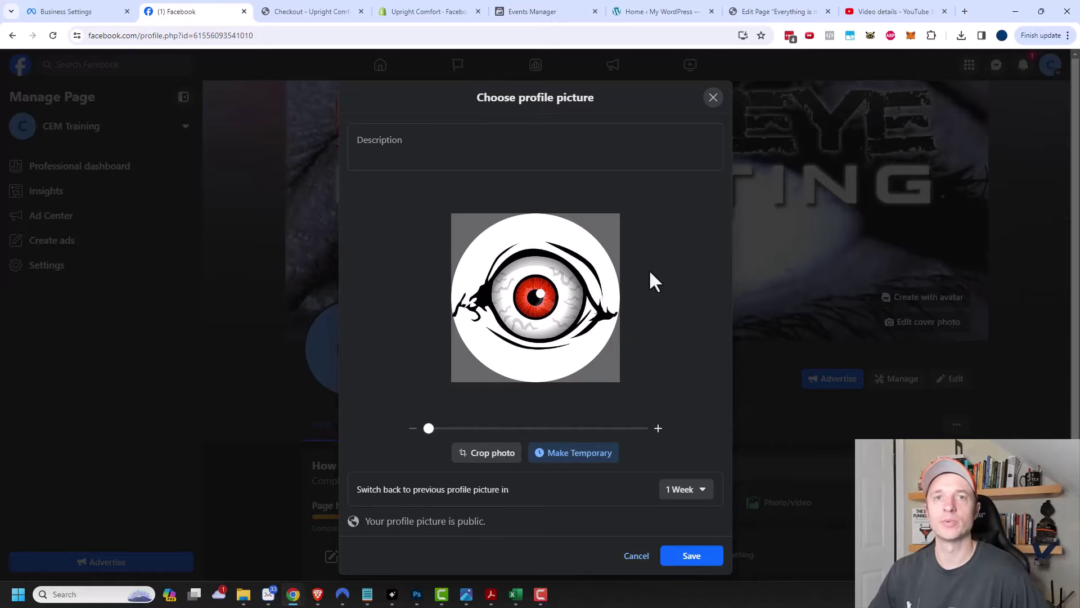
click(688, 489)
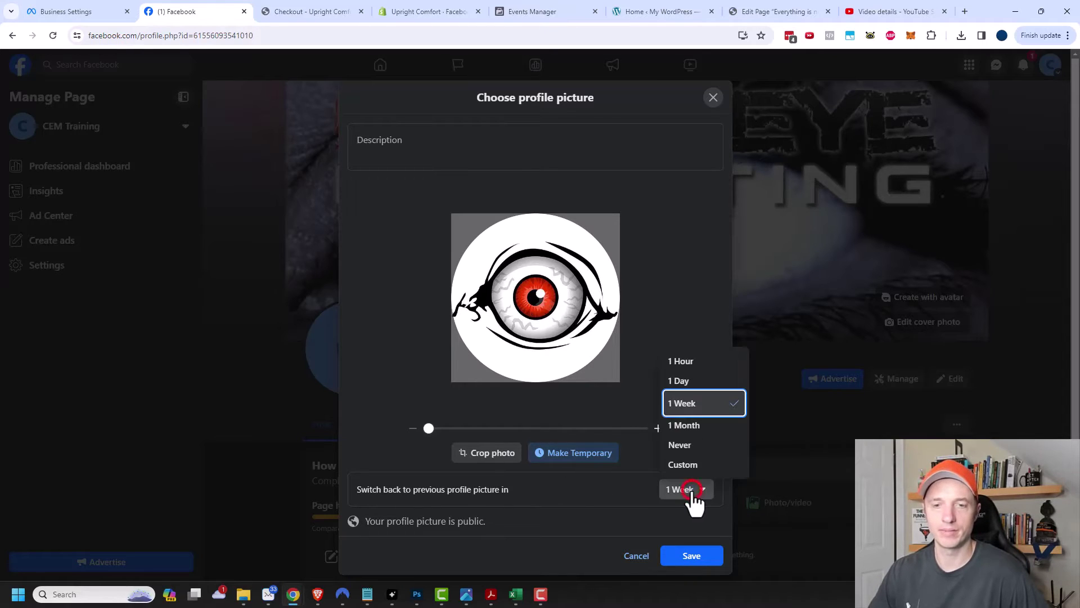
click(487, 453)
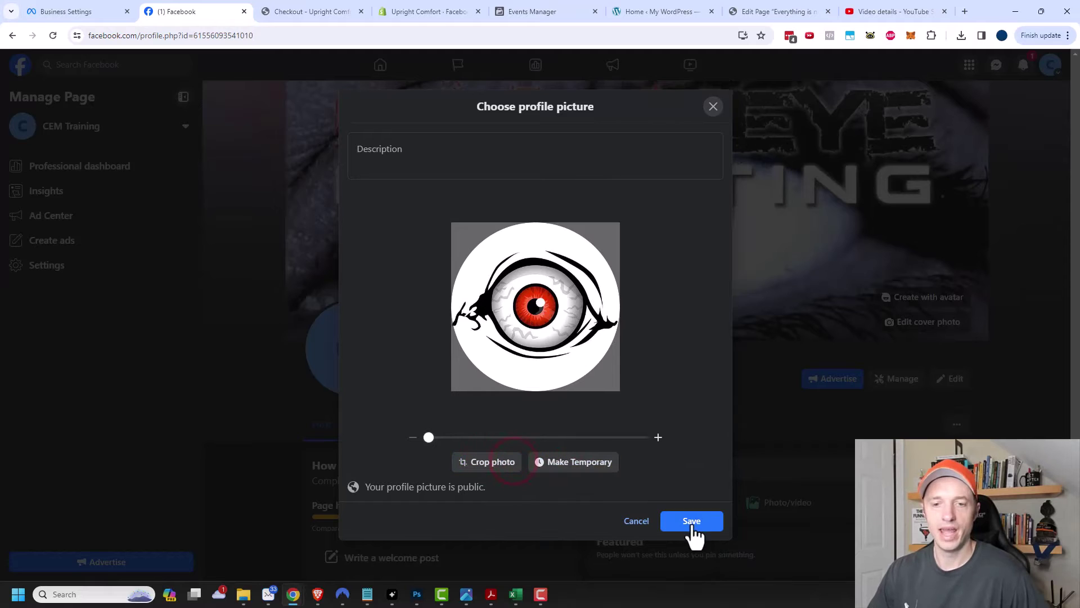
click(696, 521)
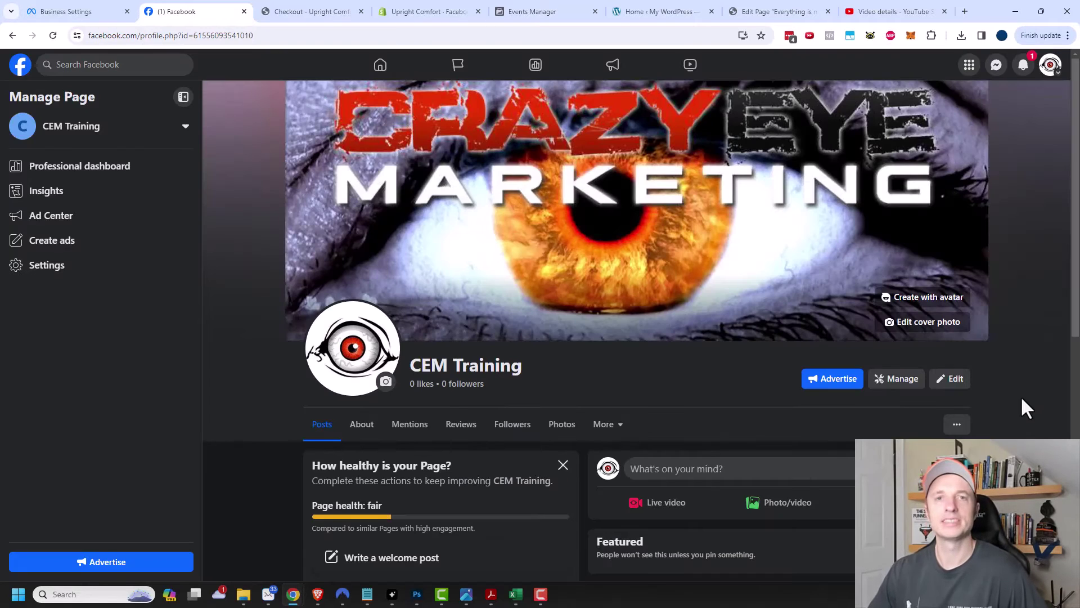
- Add the bio "Teaching people all about how to market their business online with Facebook Ads and Email Marketing!" to the page's intro
scroll(1020, 397, down, 4)
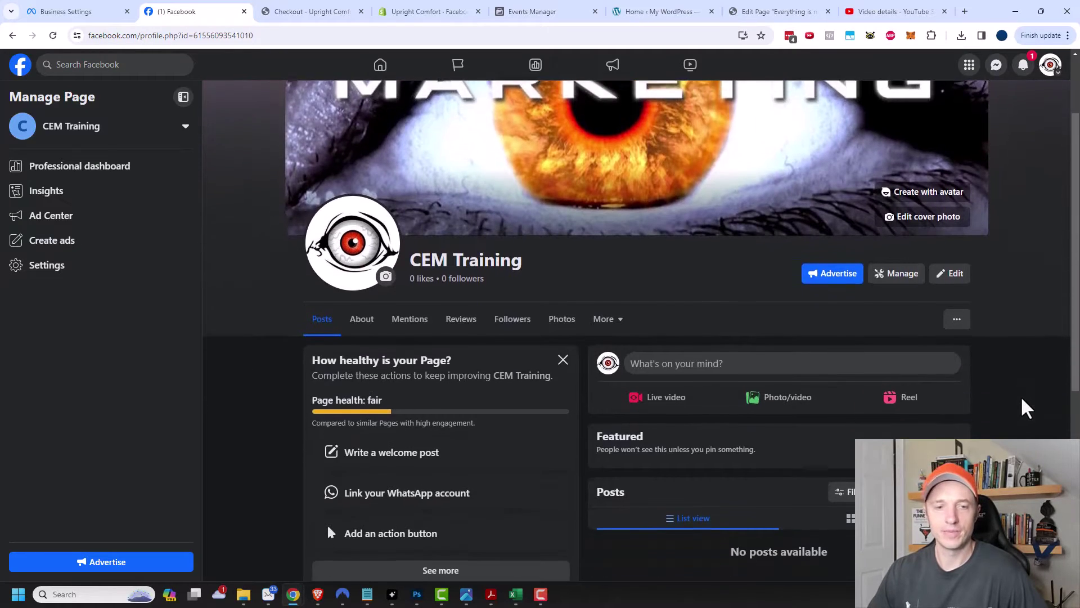
scroll(1021, 399, down, 3)
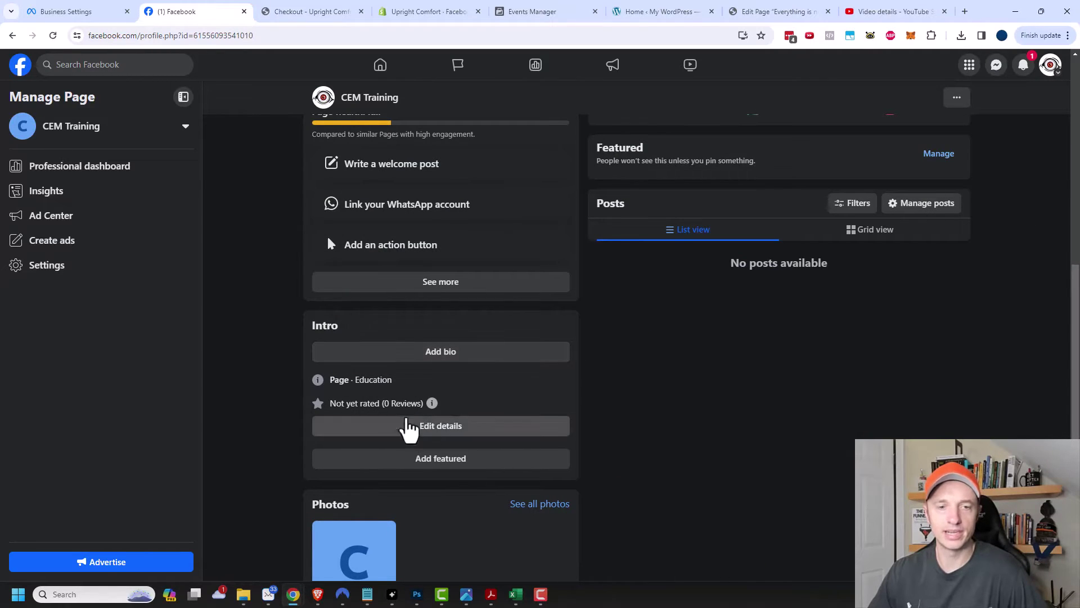
click(451, 366)
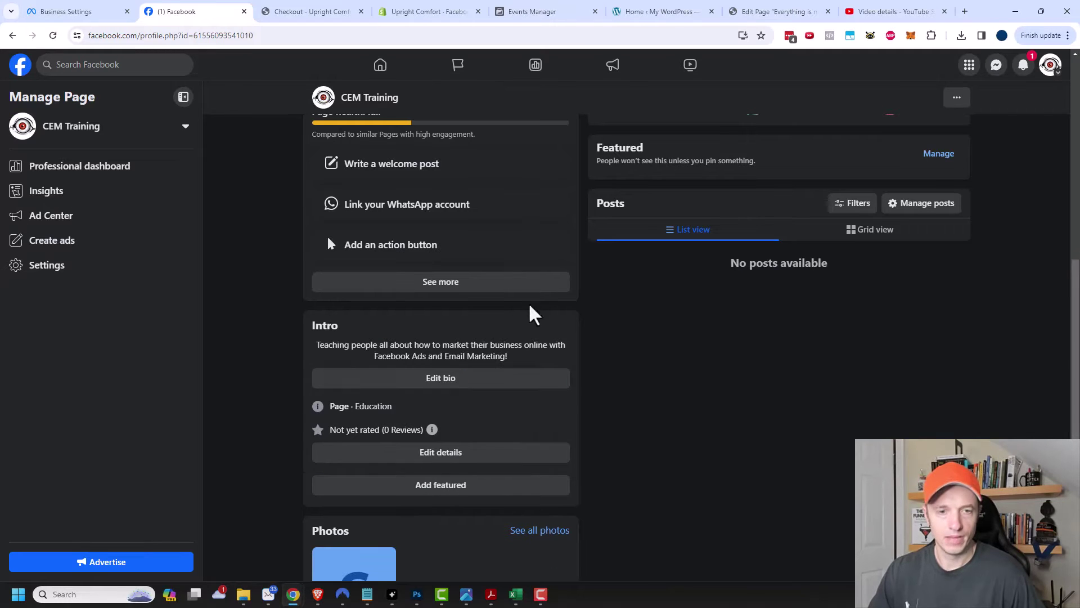
- Review the page's intro details and go through the address entry to its contact and basic info
click(457, 459)
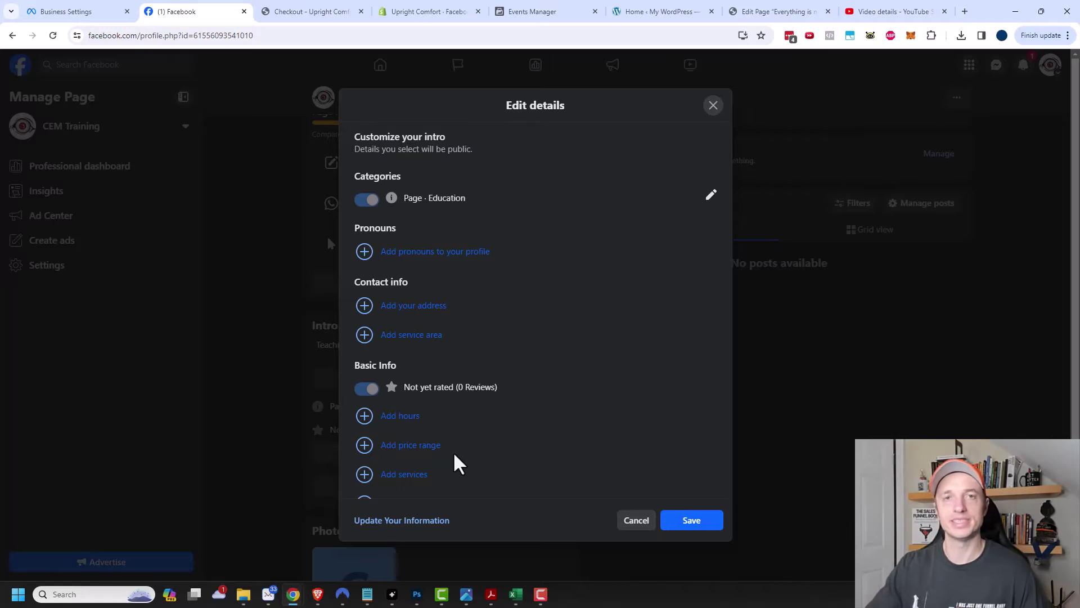
scroll(465, 377, down, 1)
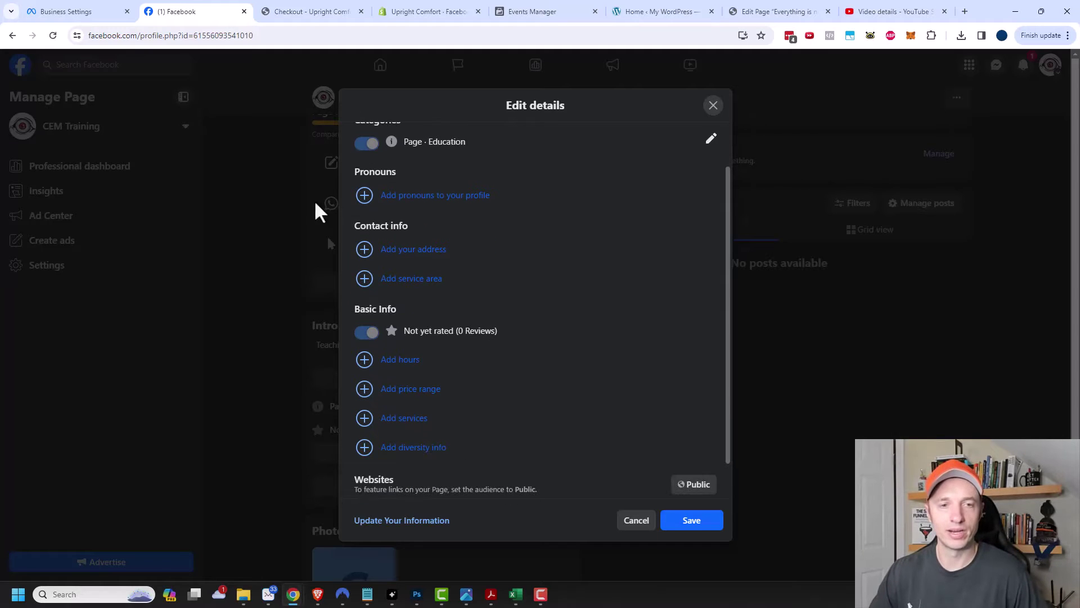
click(364, 251)
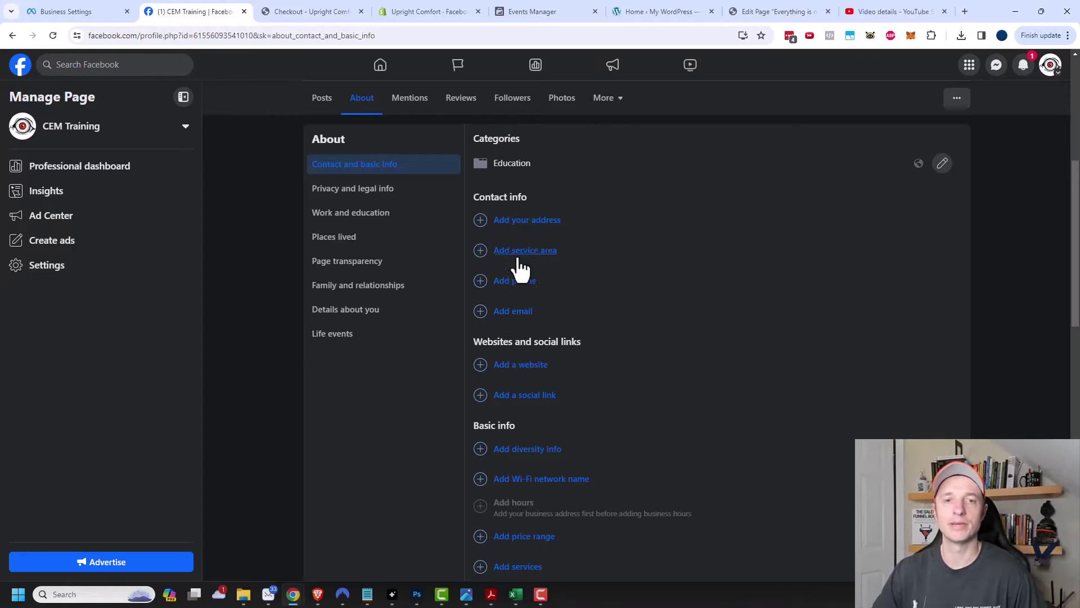
click(529, 221)
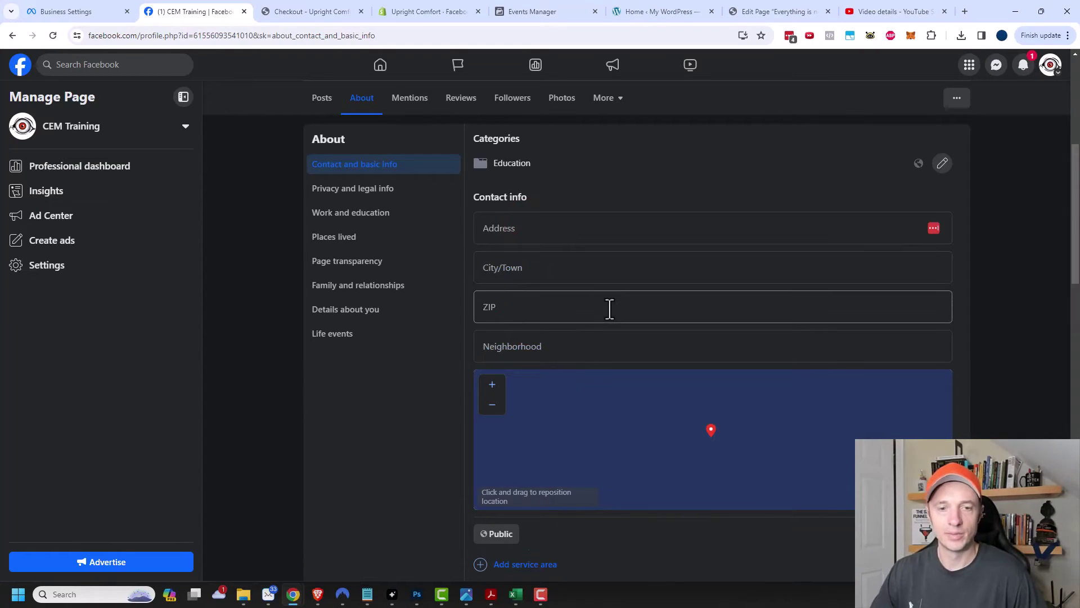
scroll(582, 254, down, 3)
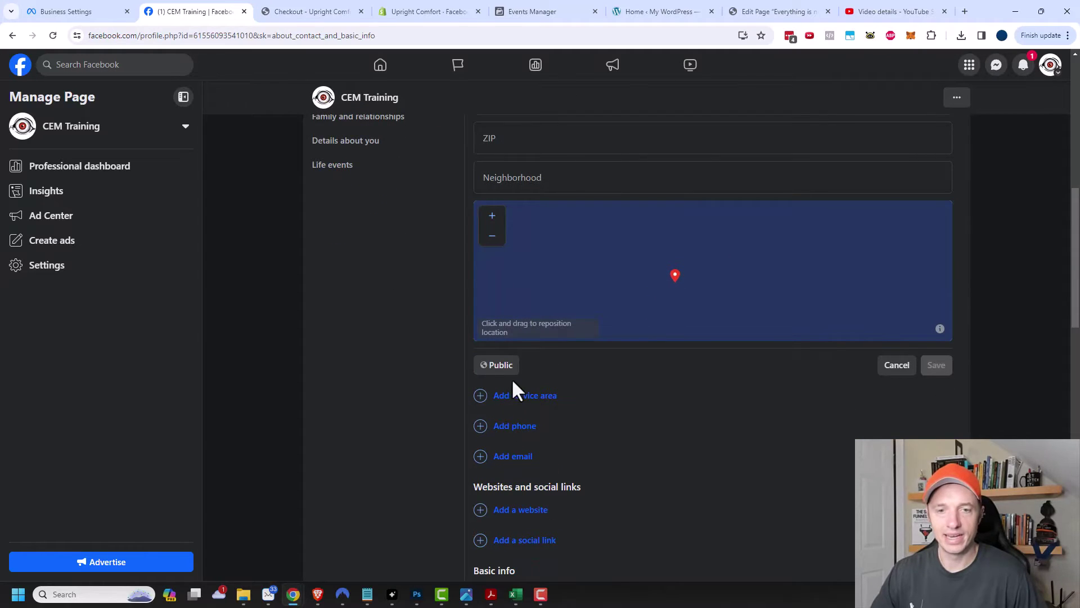
click(905, 367)
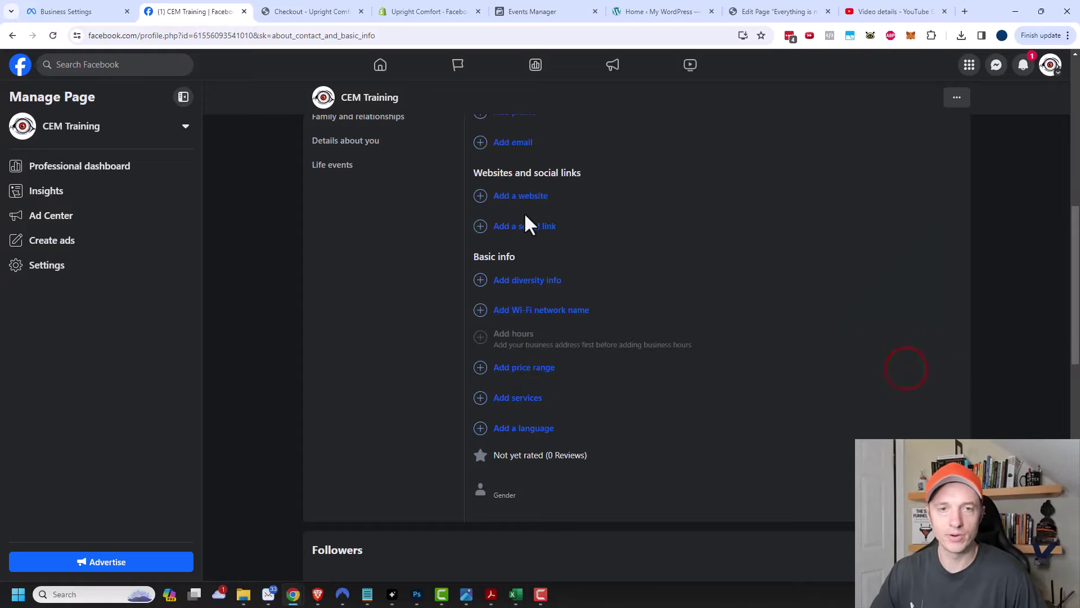
scroll(521, 220, up, 1)
click(521, 252)
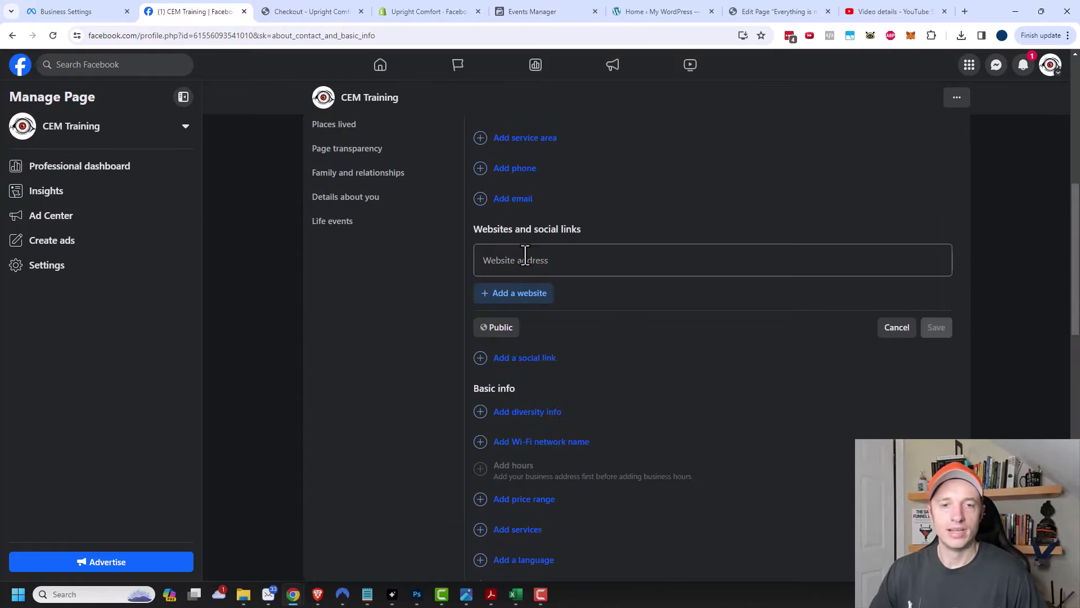
click(525, 254)
text(https://www.crazyeye.marketing)
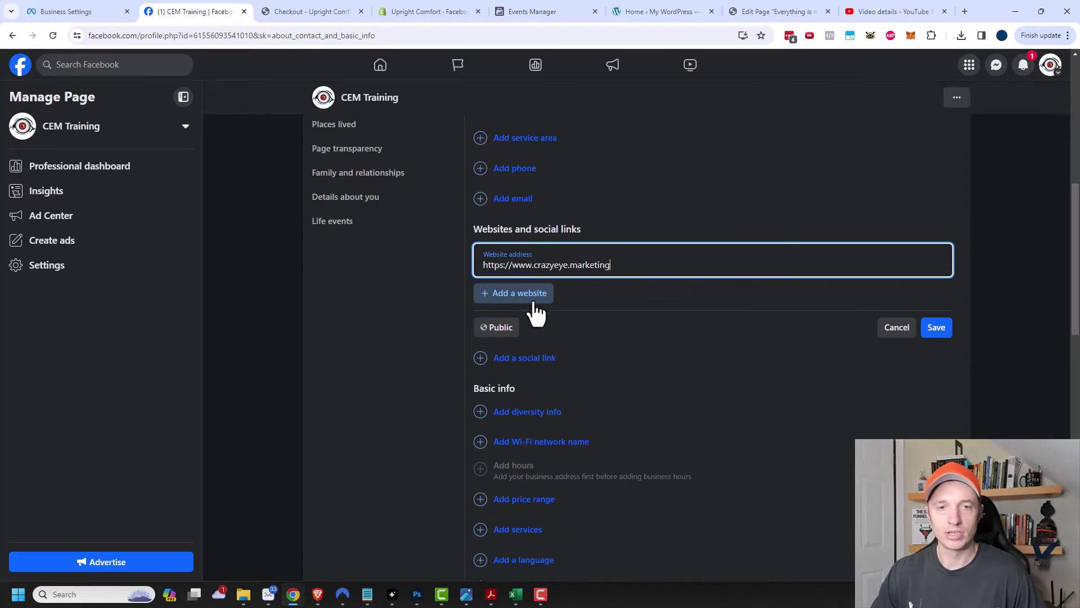
click(529, 295)
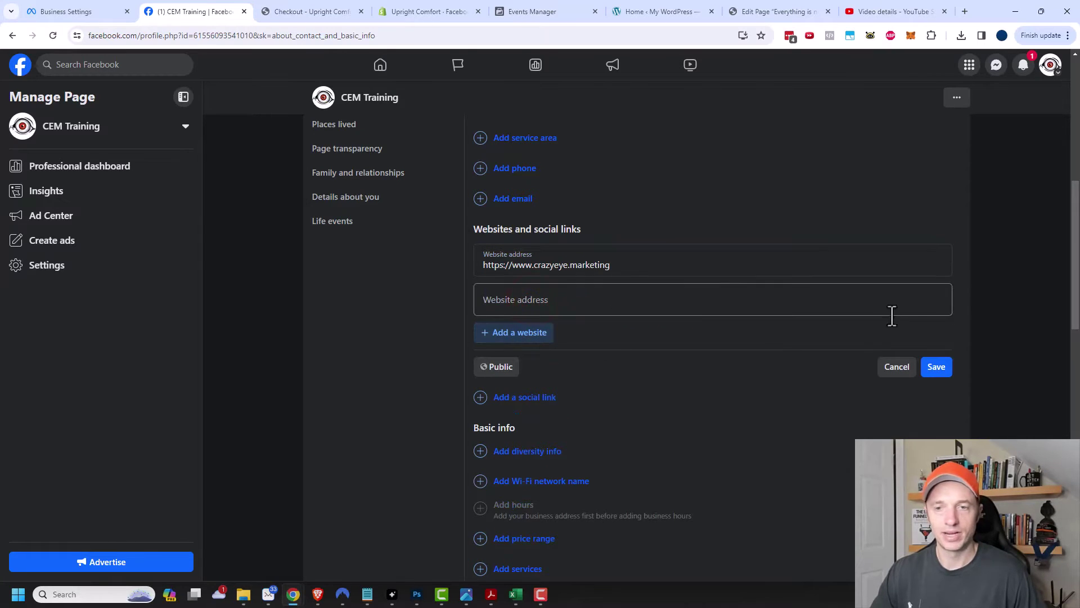
click(932, 367)
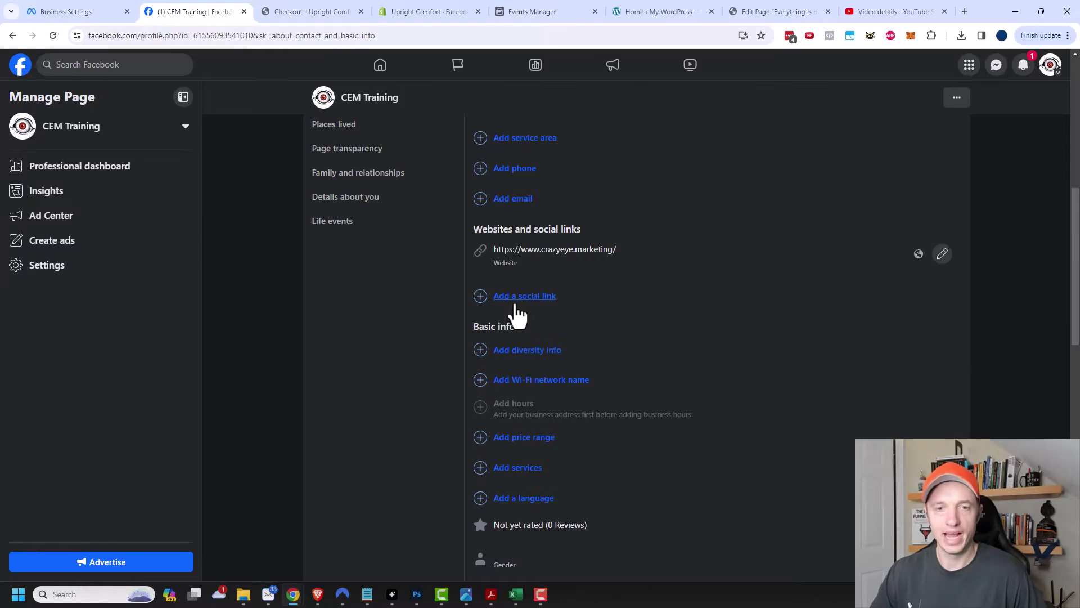
click(520, 299)
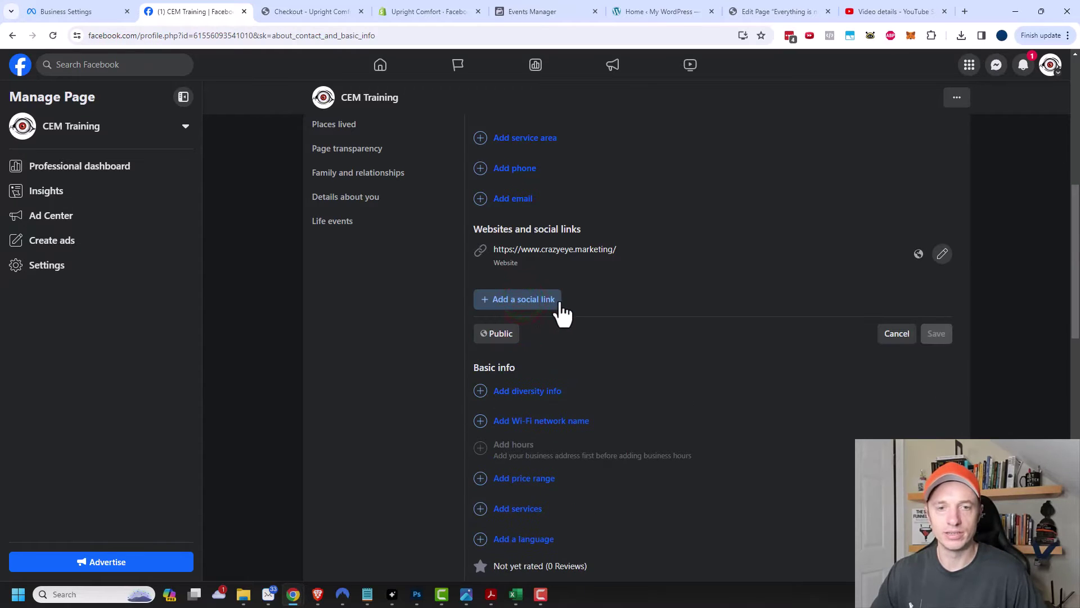
click(559, 304)
click(595, 308)
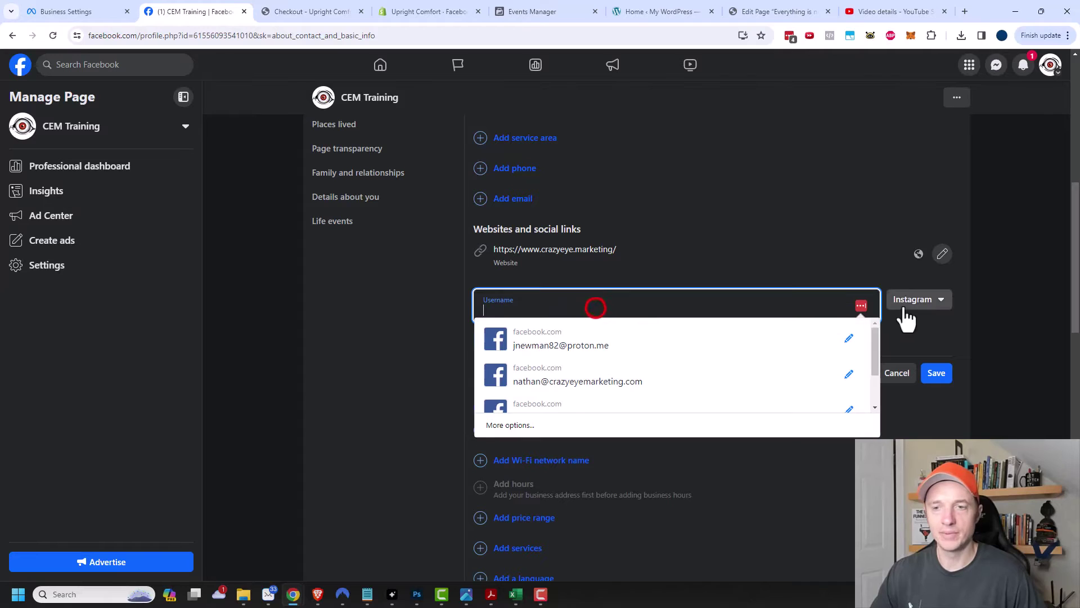
click(920, 301)
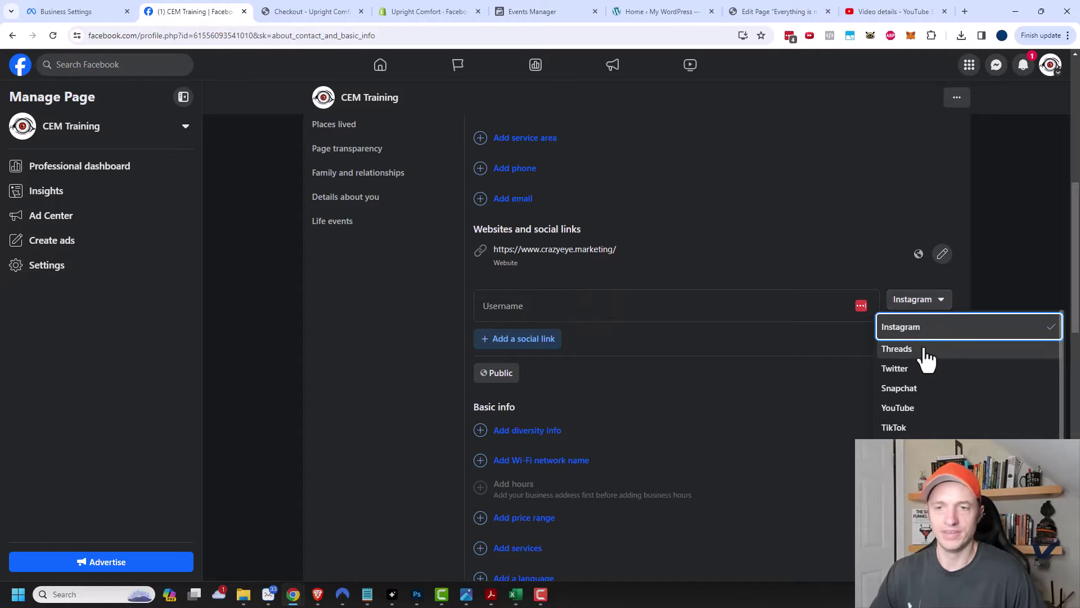
click(906, 411)
text(@CrazyEyeMarketing)
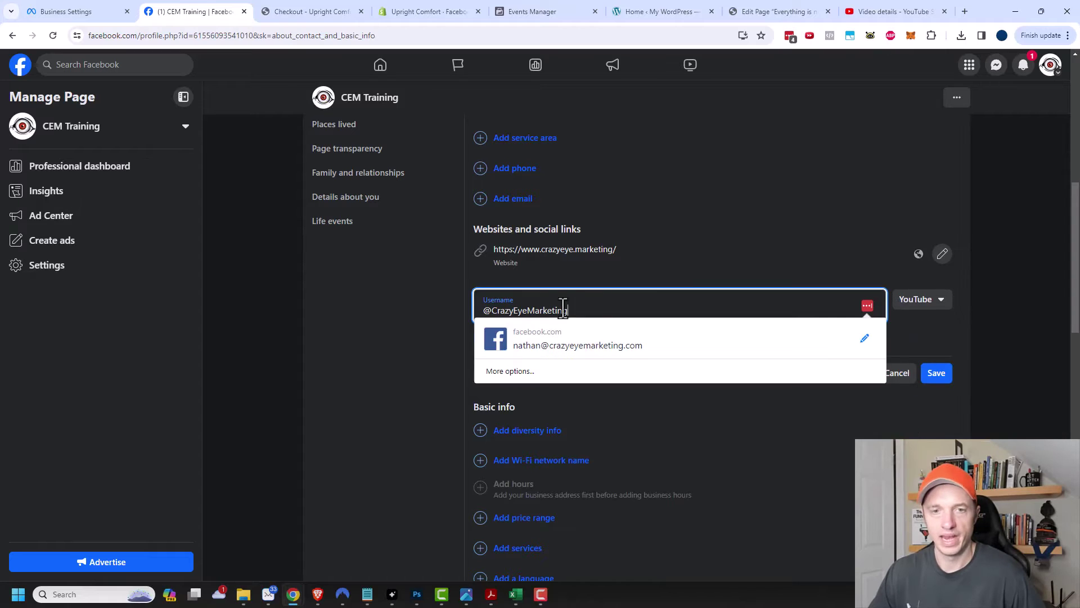
click(1032, 351)
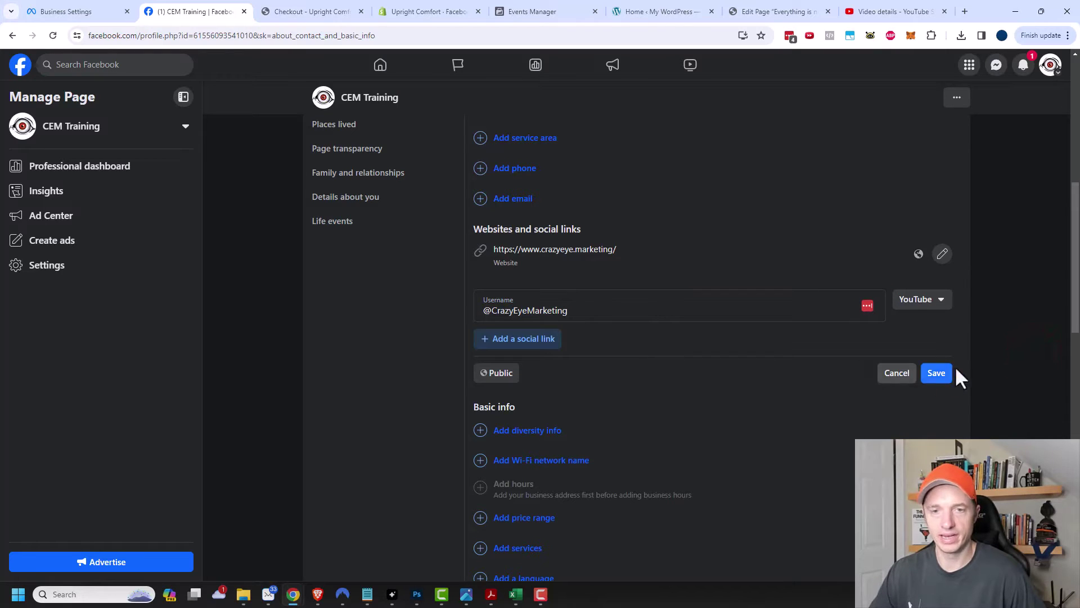
click(939, 378)
- Review the remaining contact and basic info entries, including services and languages, and the page's privacy and legal info
scroll(923, 386, down, 2)
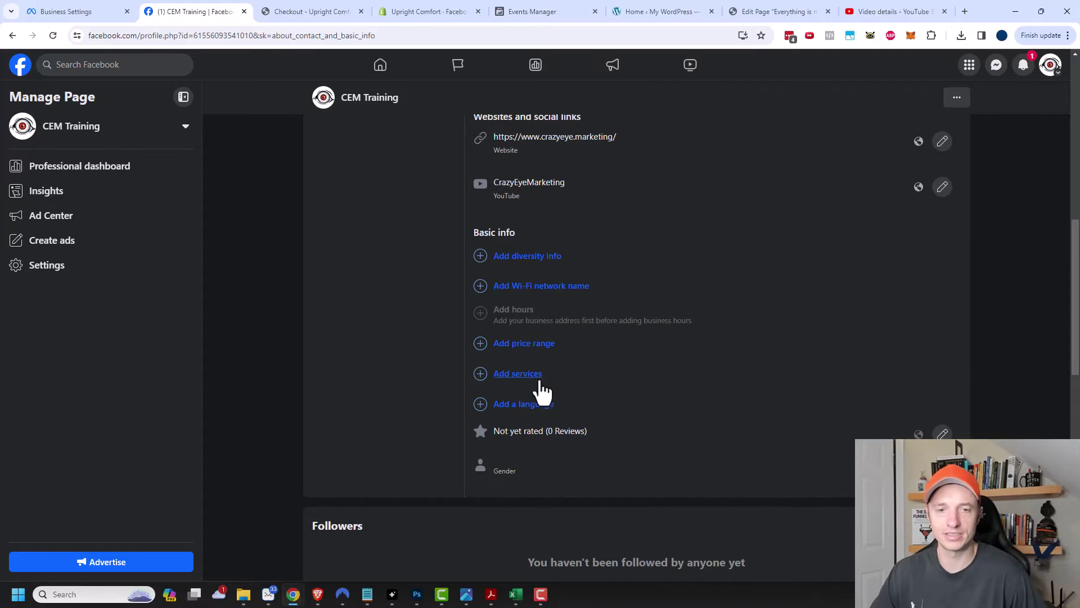
scroll(537, 411, down, 3)
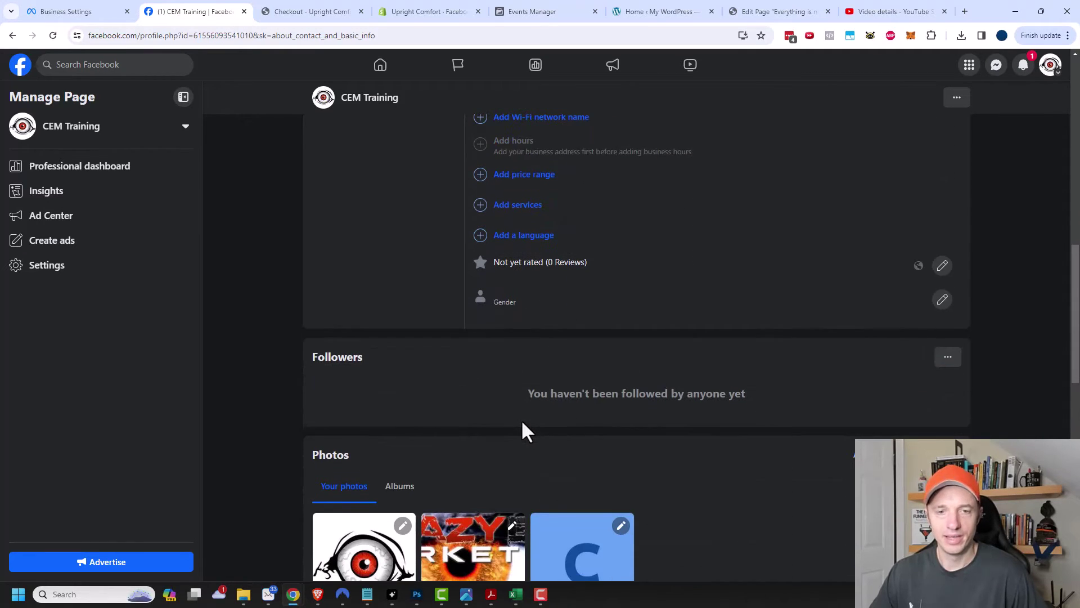
scroll(523, 427, up, 3)
scroll(526, 378, up, 3)
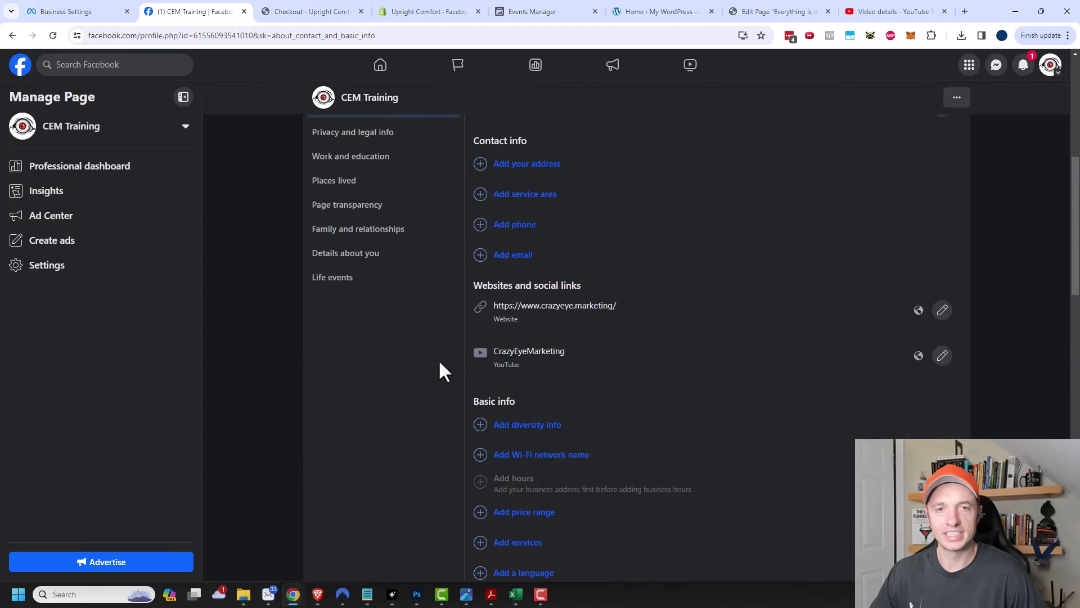
scroll(619, 335, up, 3)
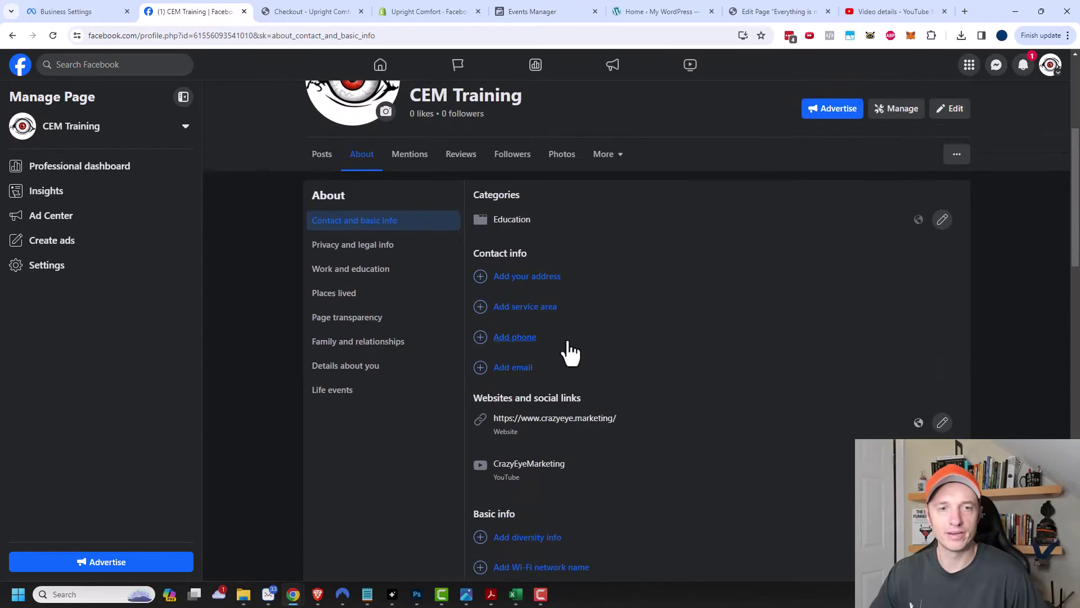
scroll(569, 353, down, 3)
scroll(619, 417, up, 3)
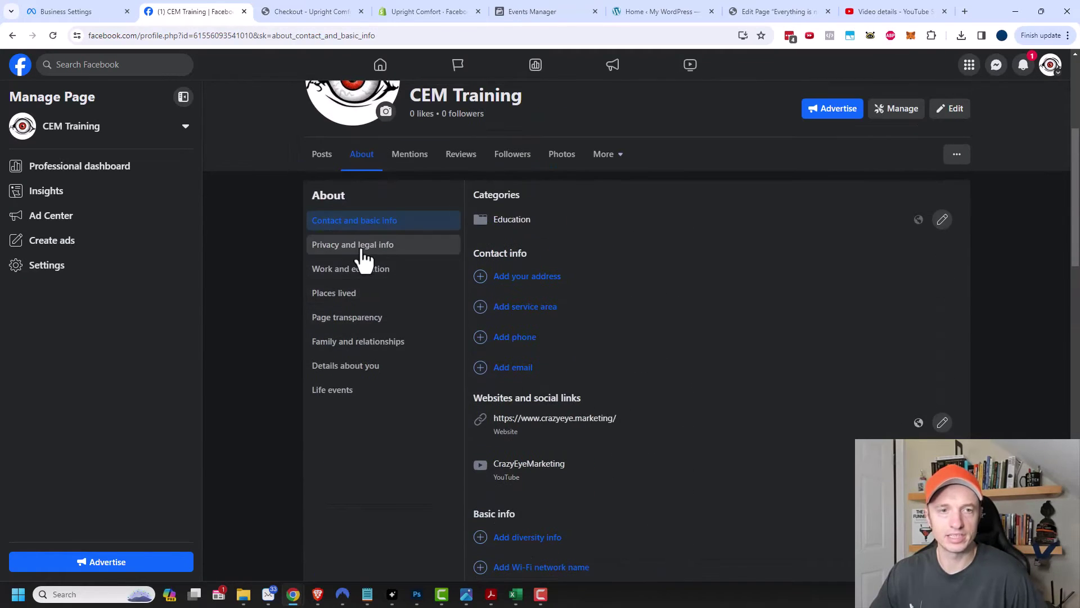
click(389, 247)
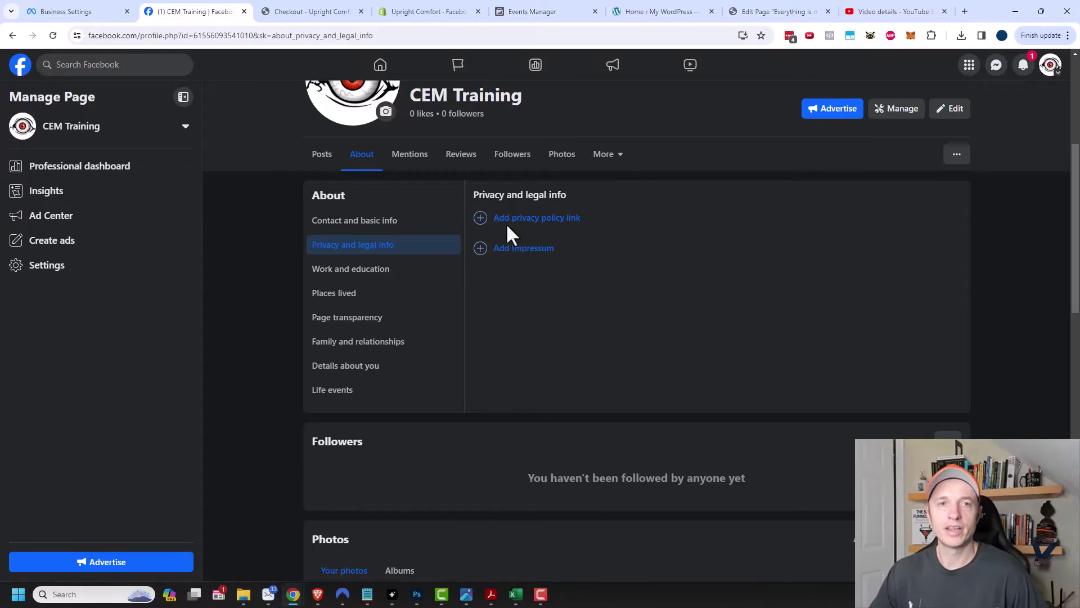
- Return to the page's posts and review its intro and the suggested page health actions
click(322, 155)
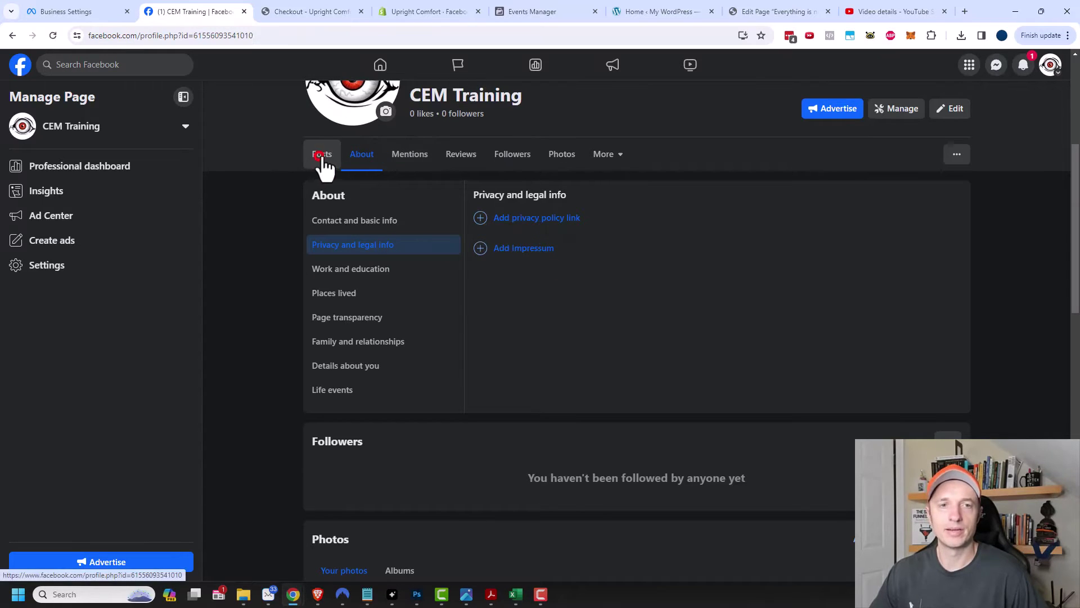
scroll(785, 366, down, 6)
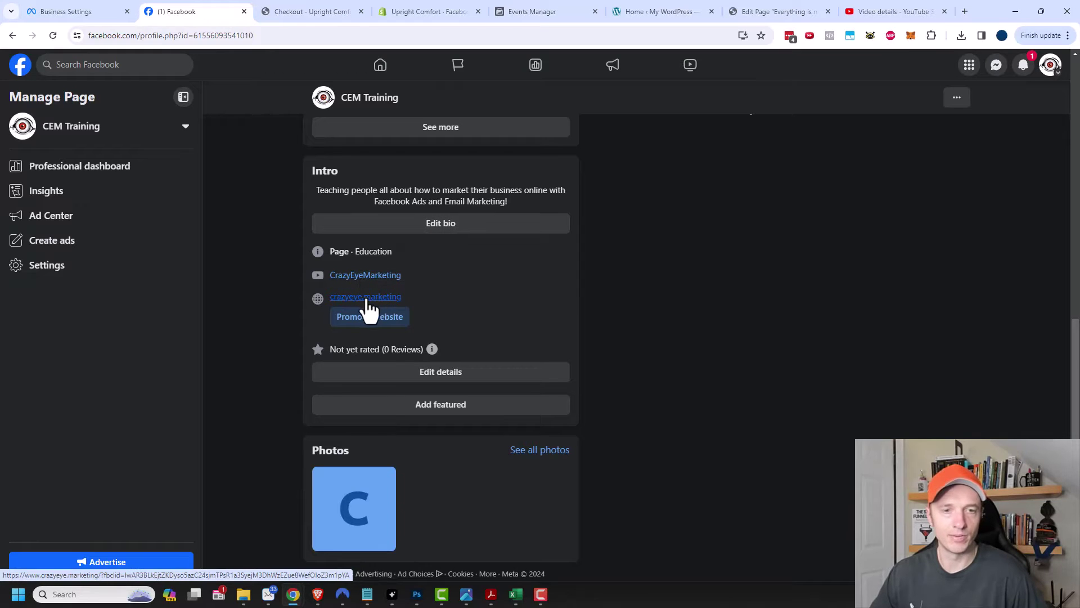
scroll(388, 306, up, 7)
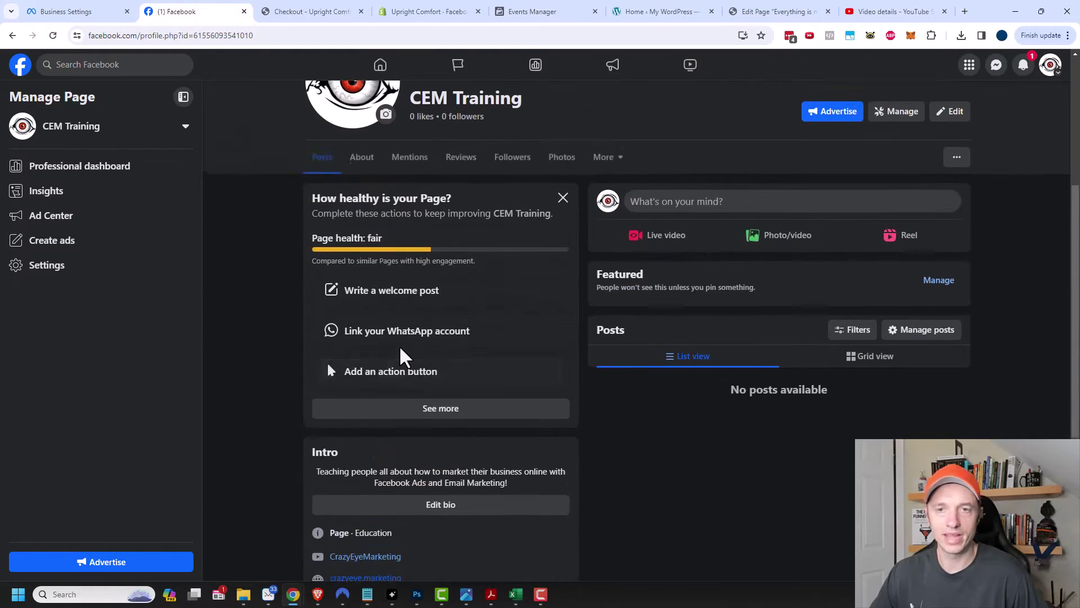
scroll(401, 349, down, 1)
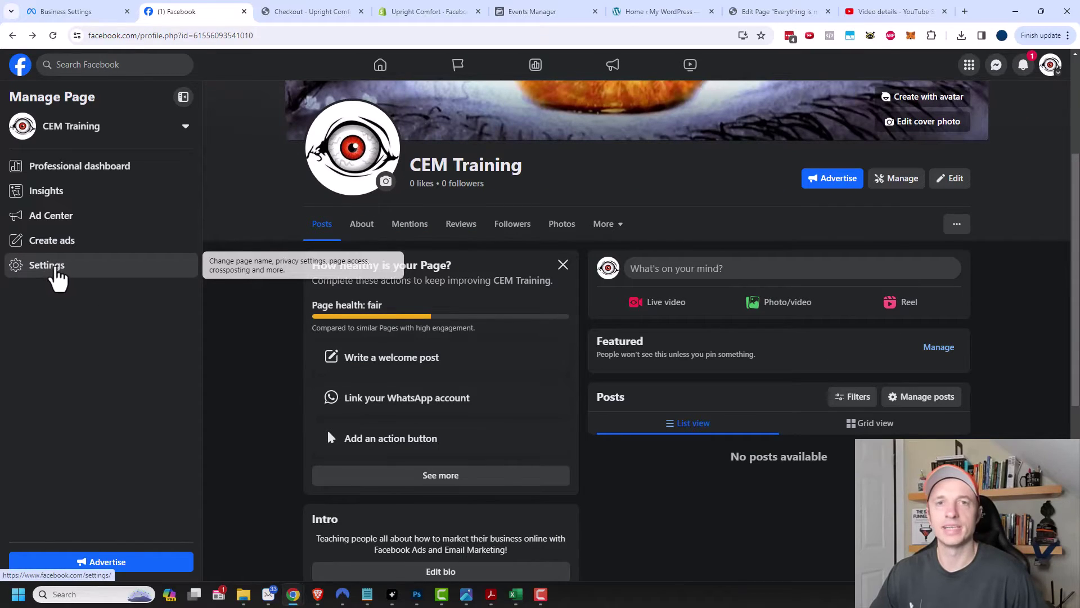
- Set the page's username to crazyeyetraining in the general page settings and save the change
click(57, 269)
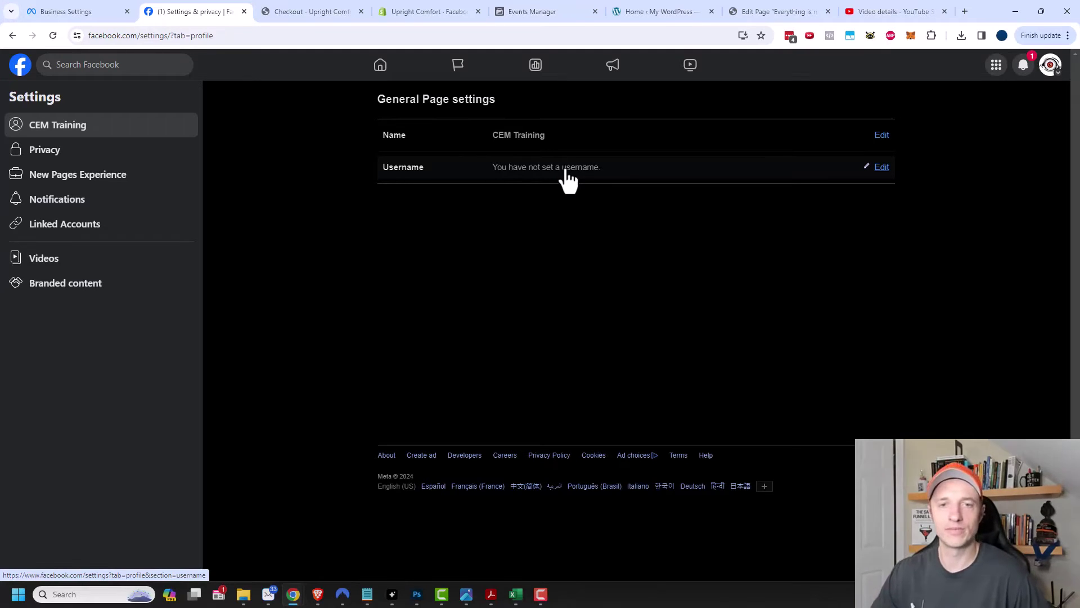
click(876, 171)
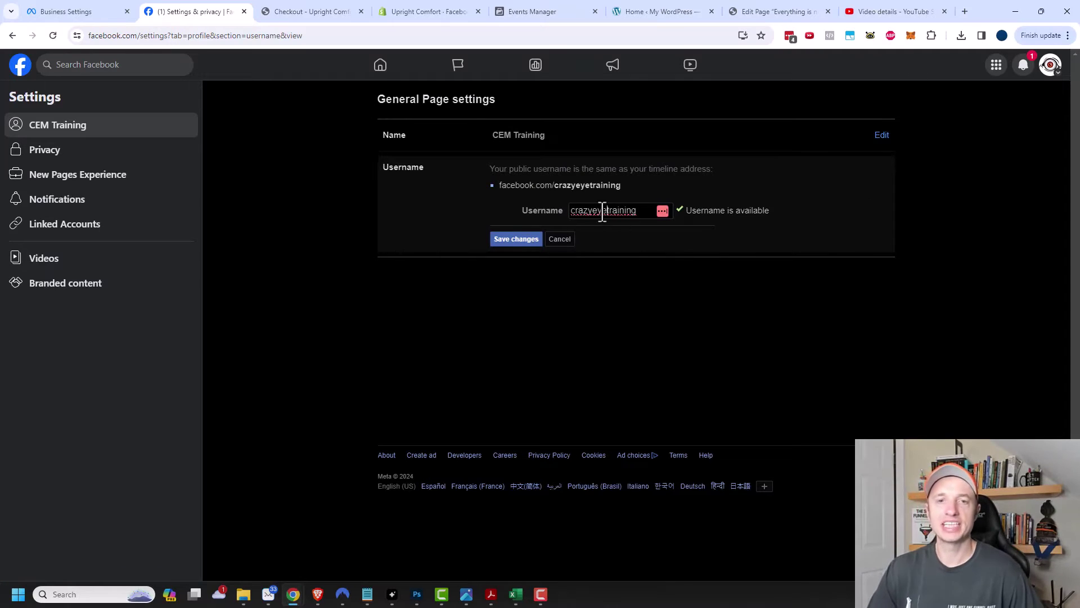
click(515, 240)
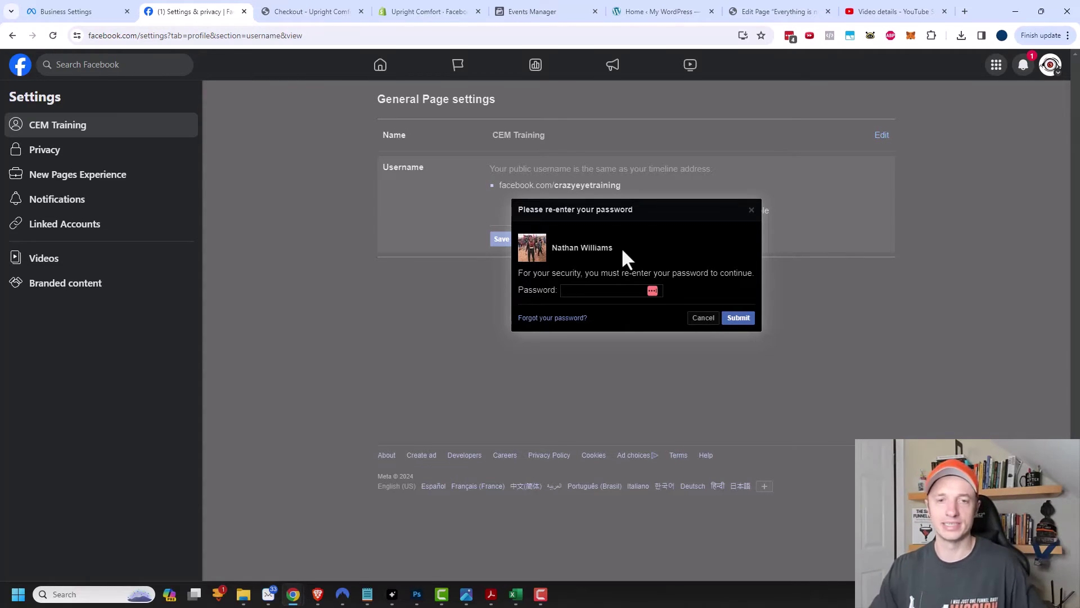
key(Escape)
- Turn off the privacy setting that allows people and Pages to message the page
click(50, 151)
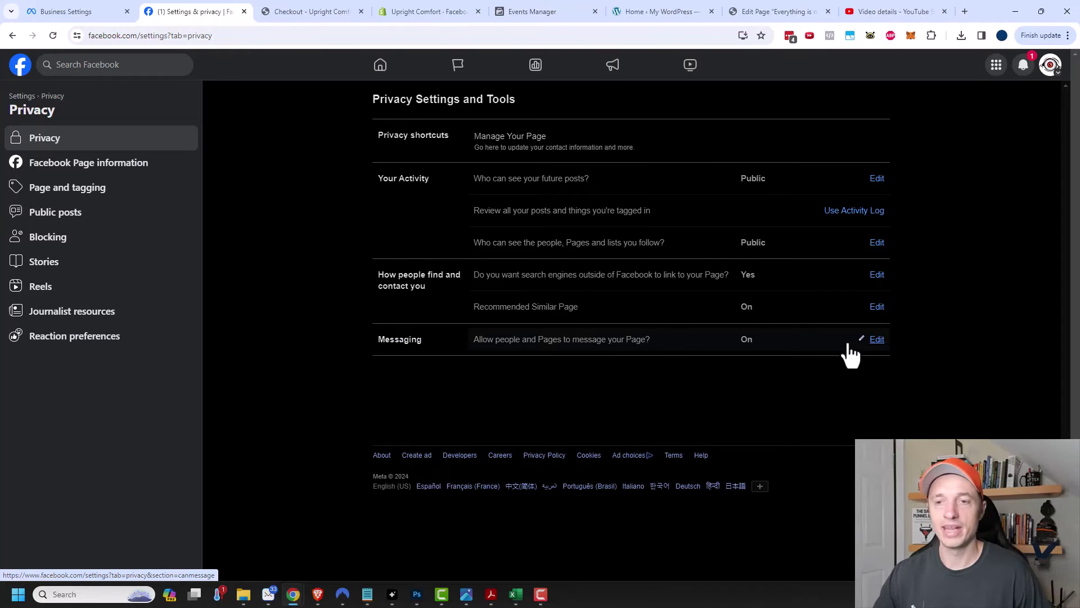
click(869, 339)
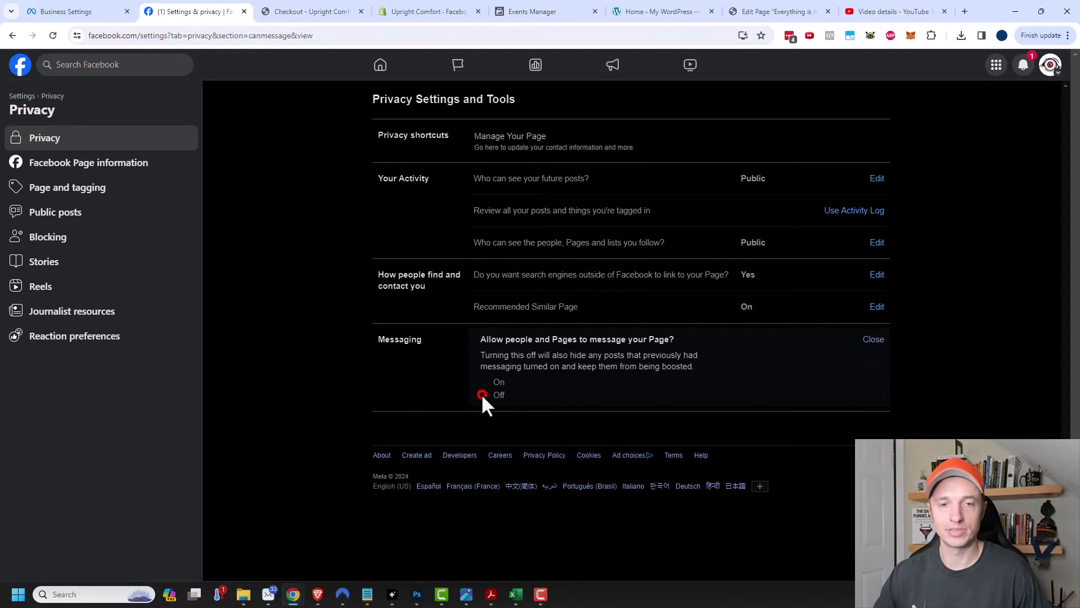
click(485, 394)
click(874, 339)
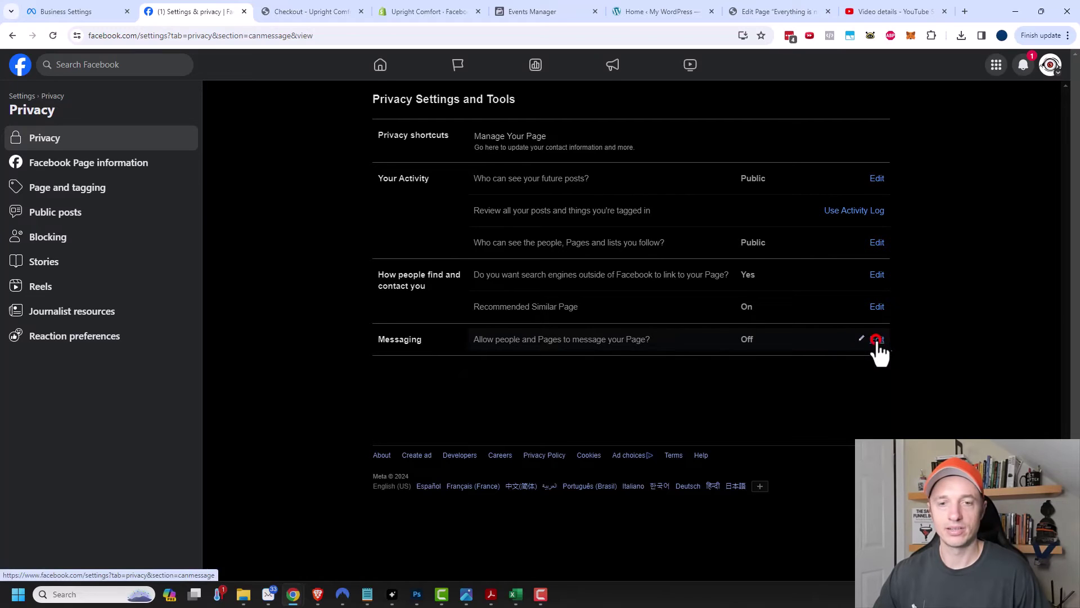
click(992, 372)
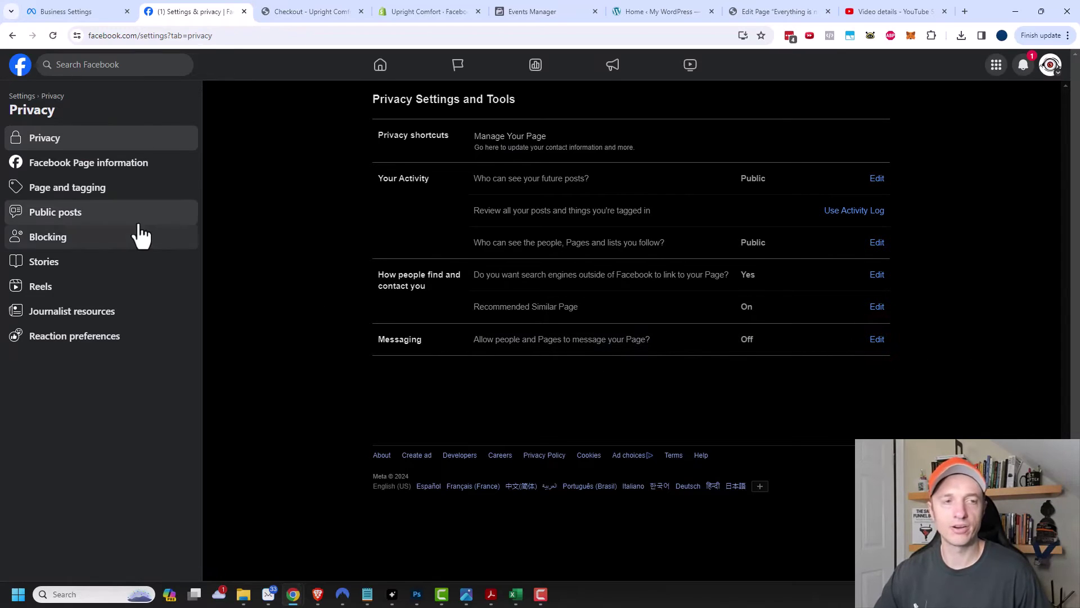
- Review the privacy settings for page and tagging, public posts, blocking, stories, reels and reaction preferences
click(103, 191)
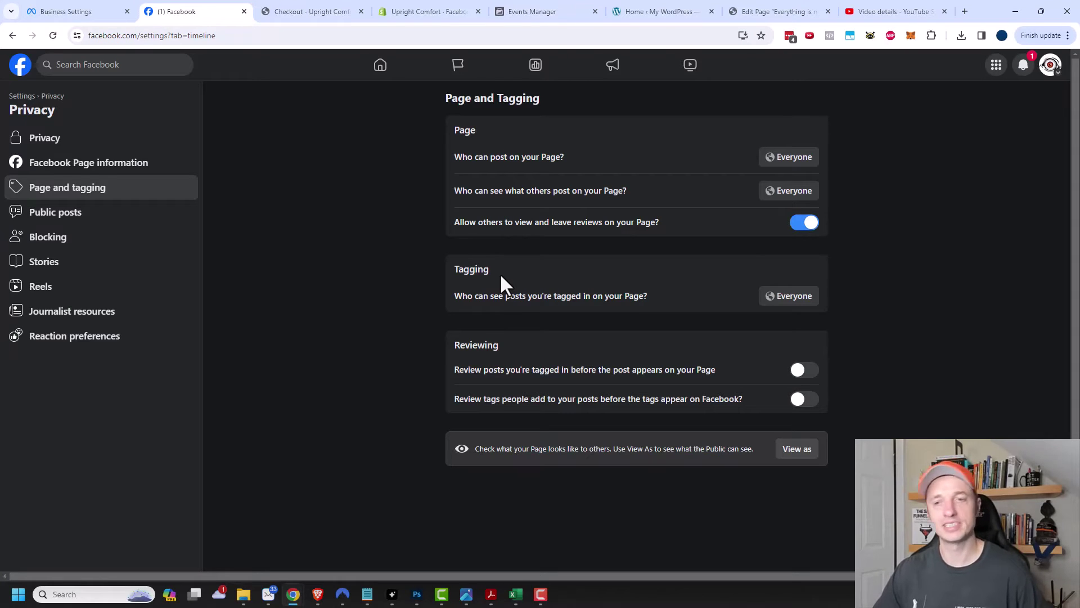
click(102, 212)
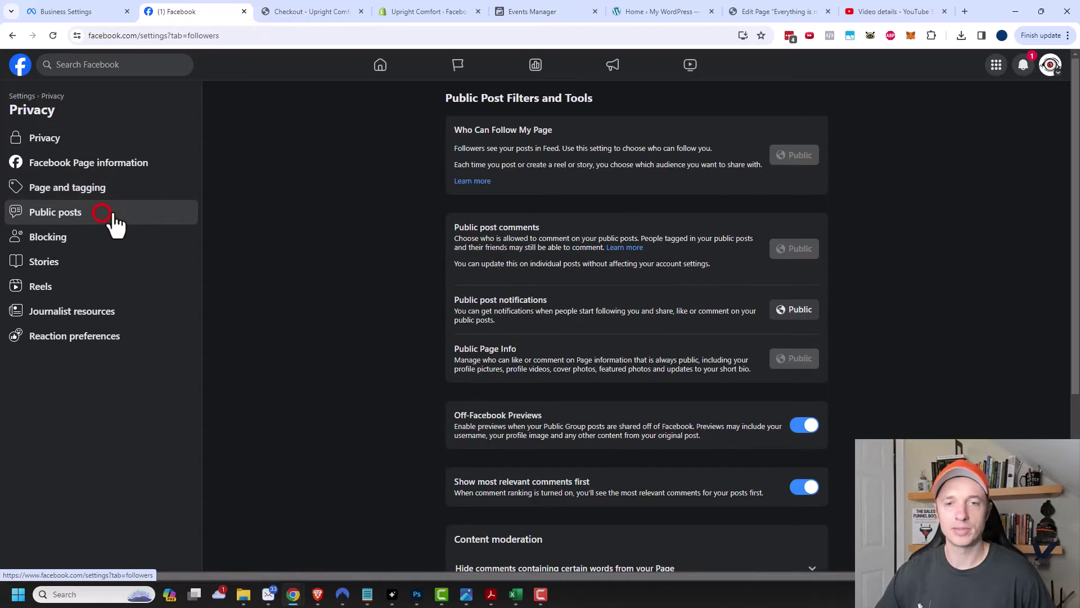
scroll(663, 238, down, 5)
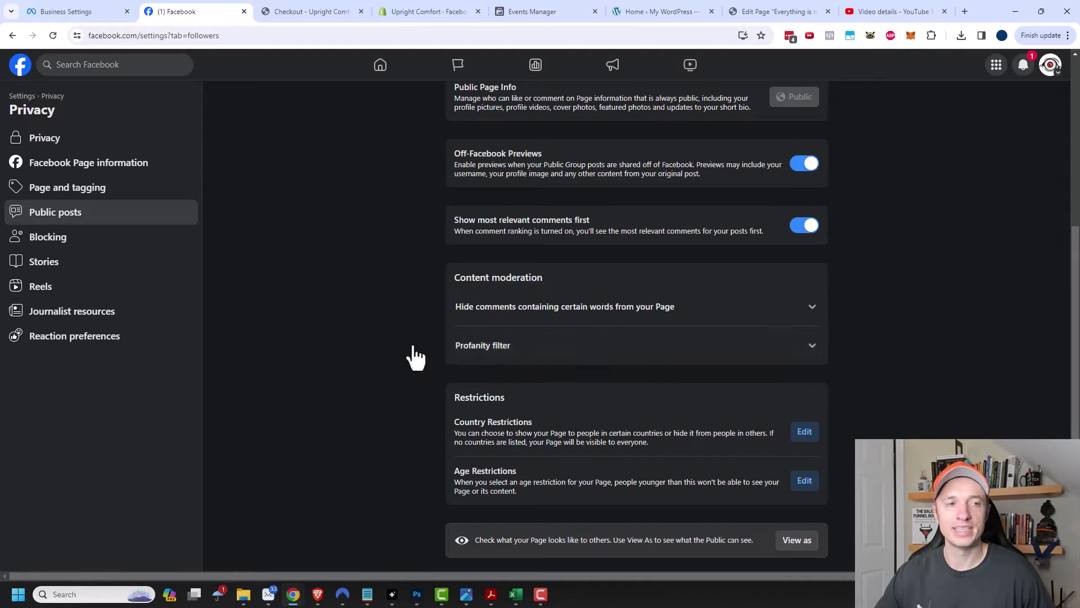
click(71, 238)
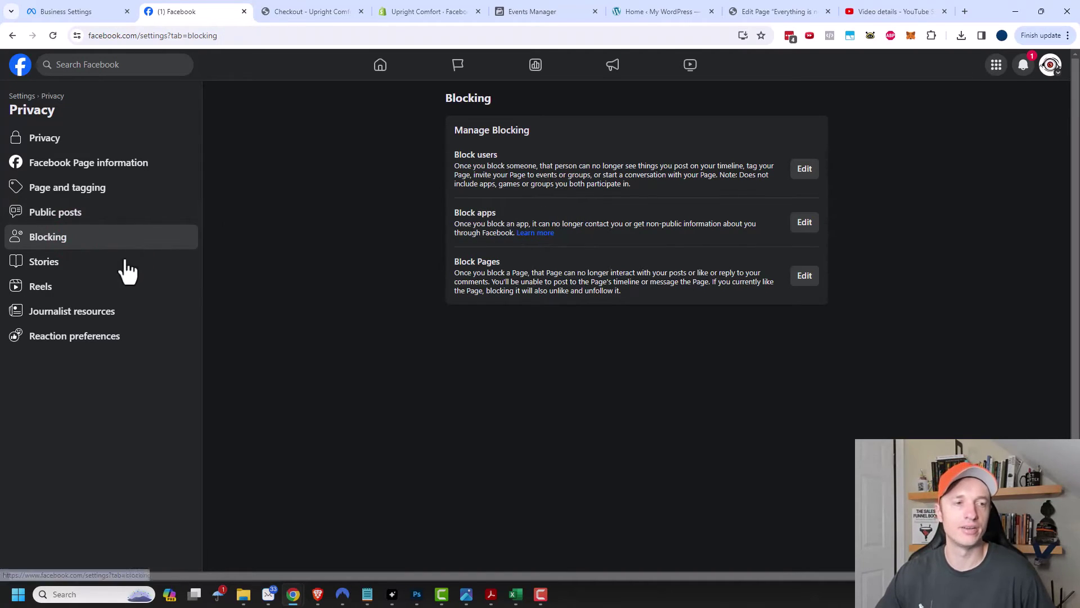
click(96, 271)
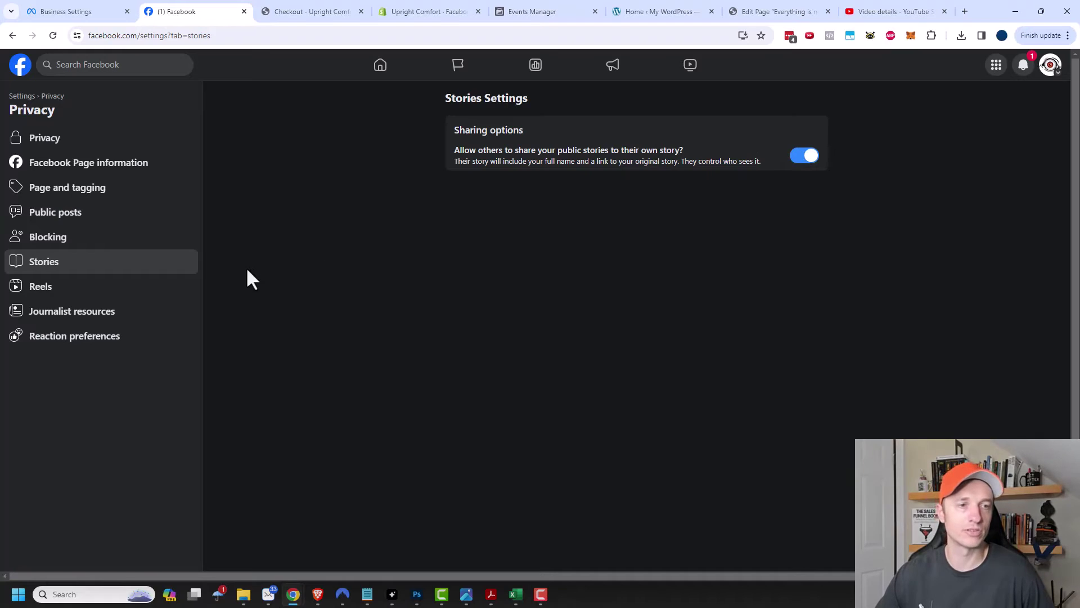
click(73, 281)
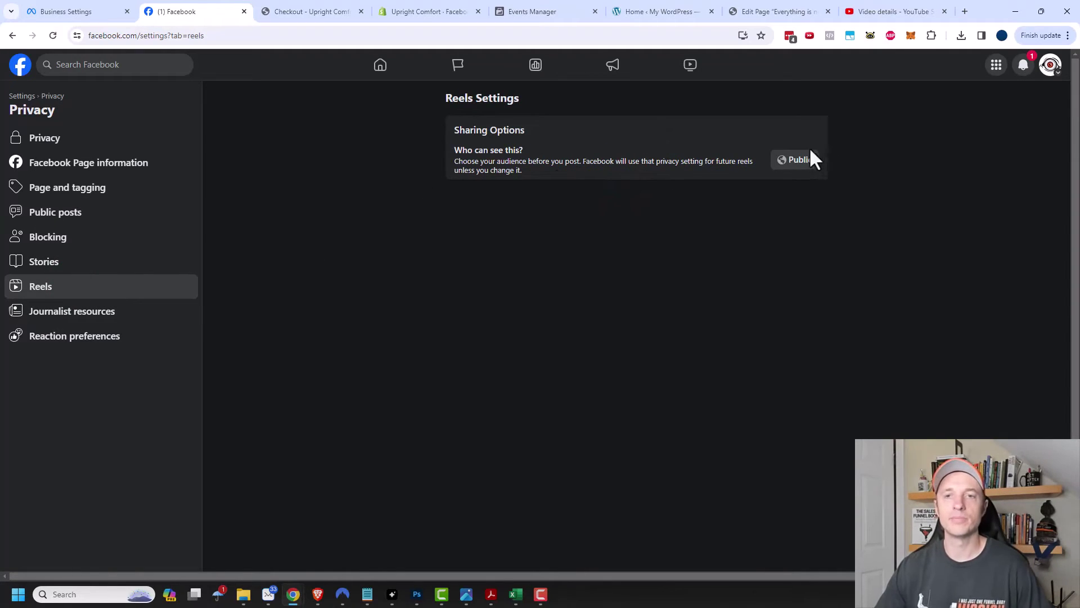
click(111, 344)
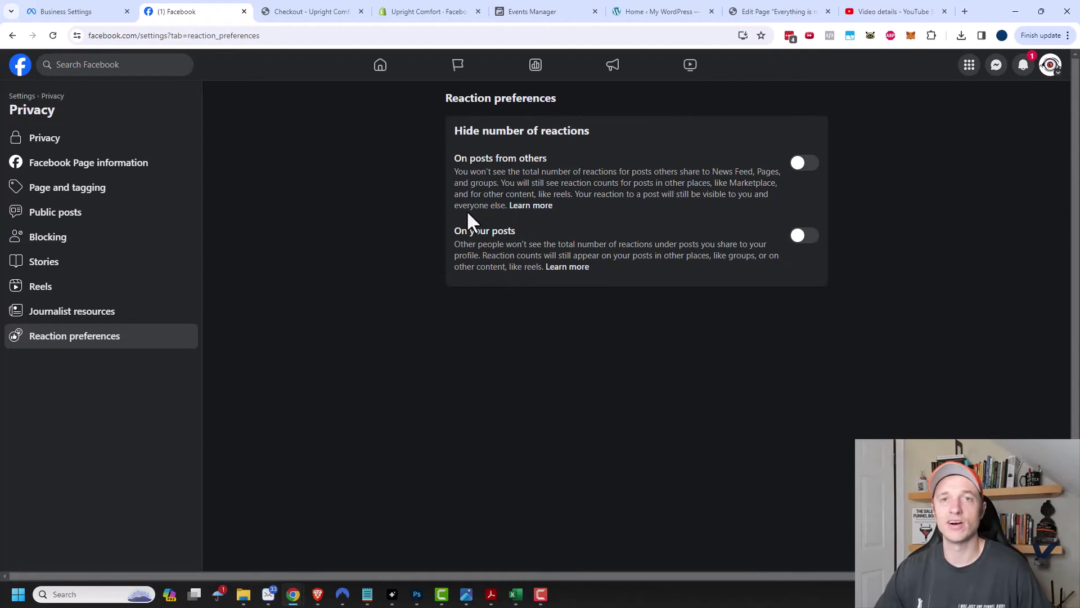
- Turn on Share events in the data sharing settings of the New Pages Experience
click(61, 99)
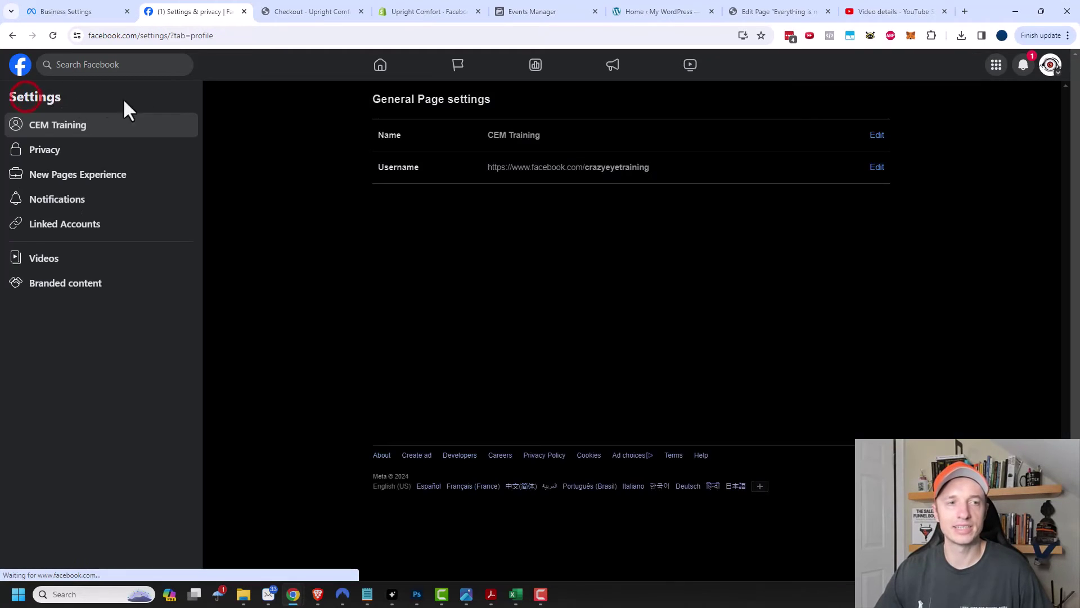
click(77, 176)
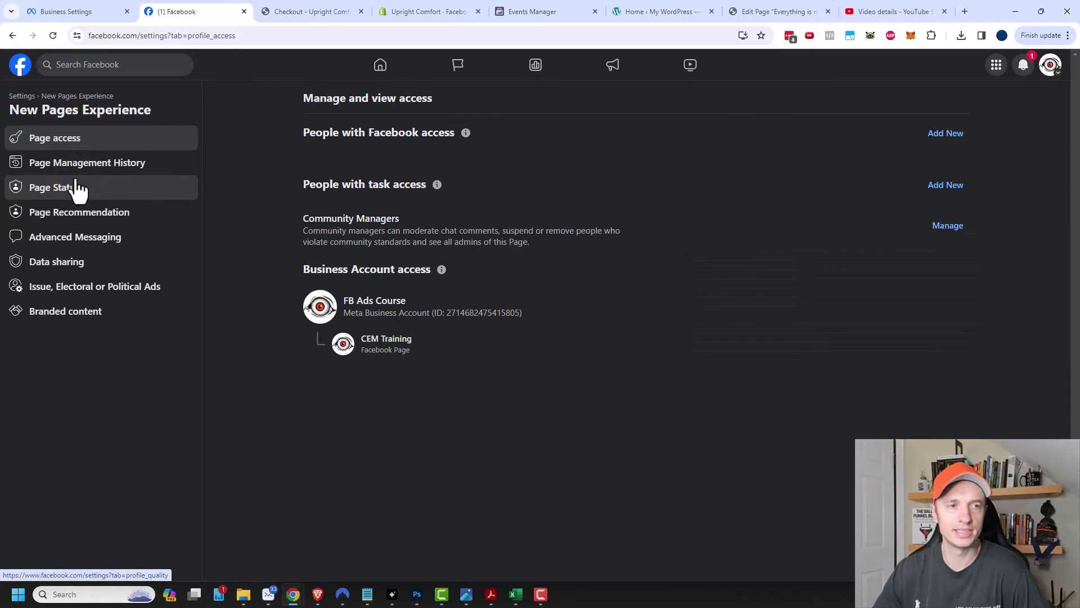
click(85, 274)
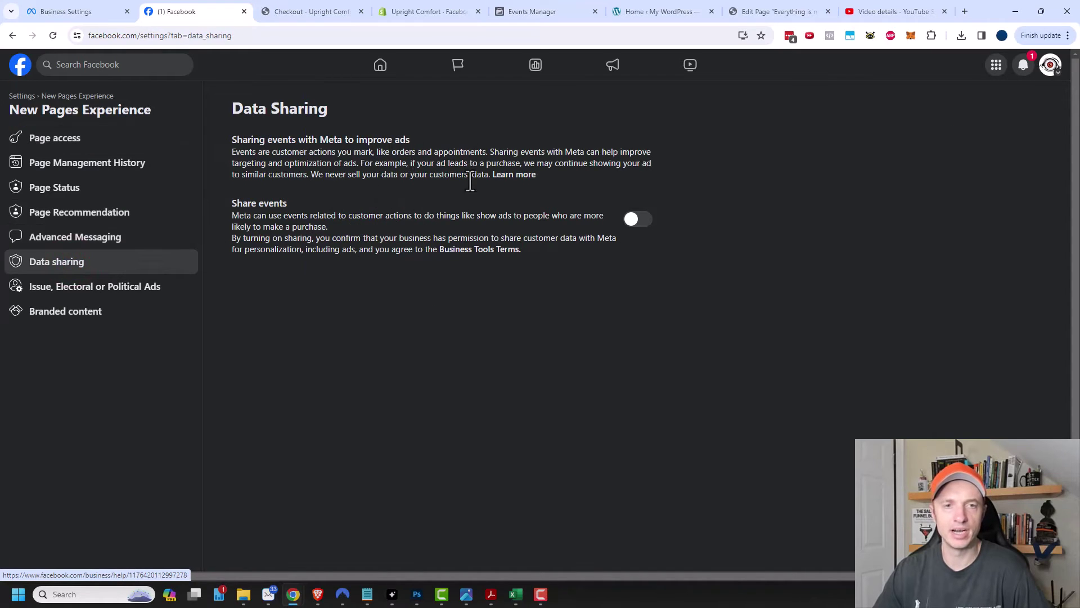
click(629, 221)
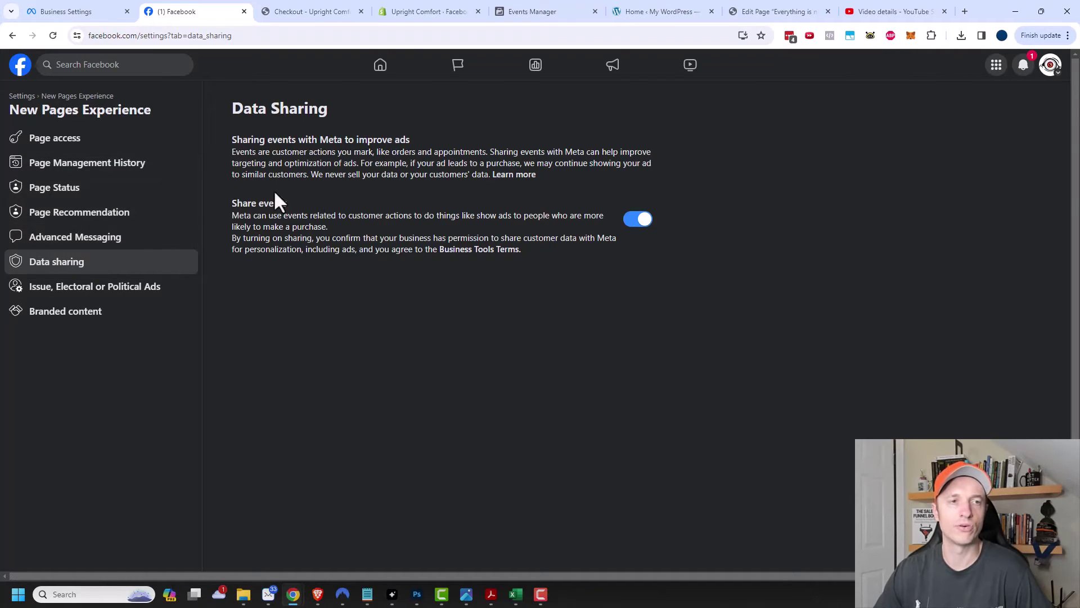
- Review the Instagram connection option in the page's linked accounts settings
click(29, 96)
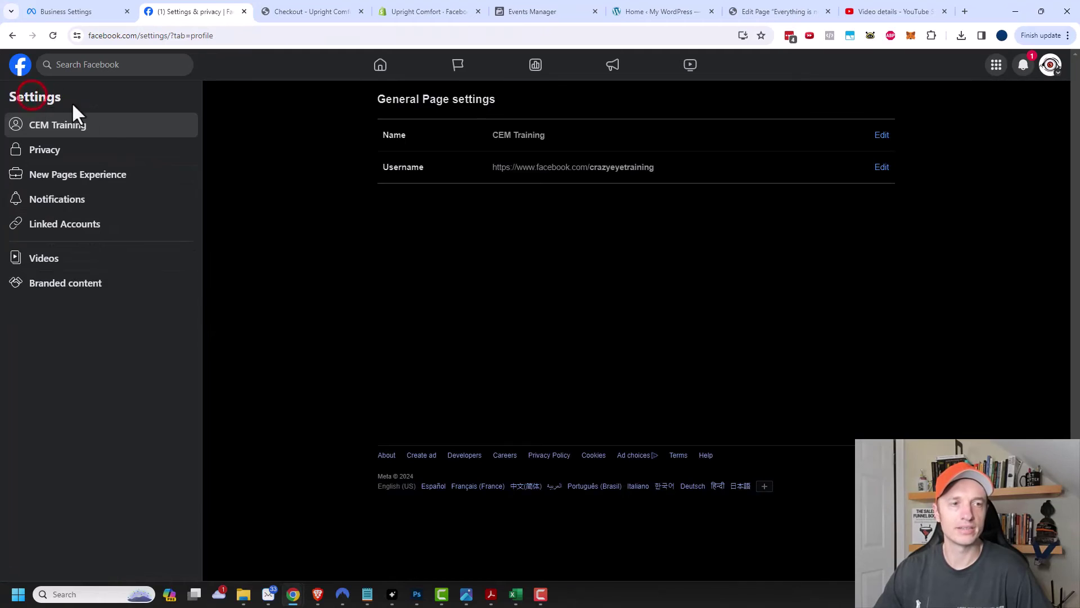
click(111, 224)
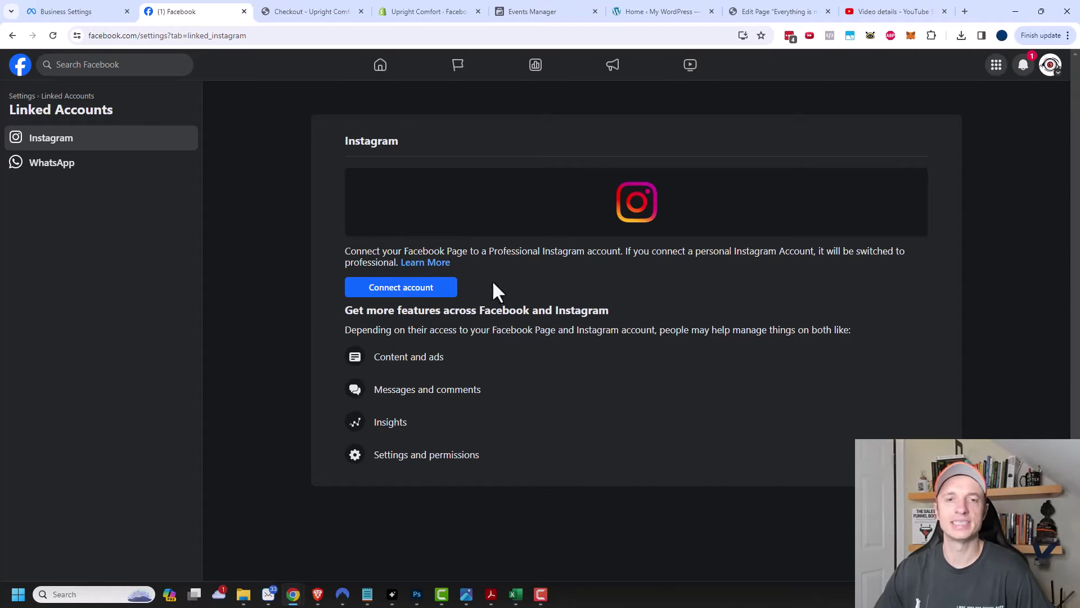
- Leave the linked accounts settings, return to the CEM Training page and open the management of its profile sections
click(23, 97)
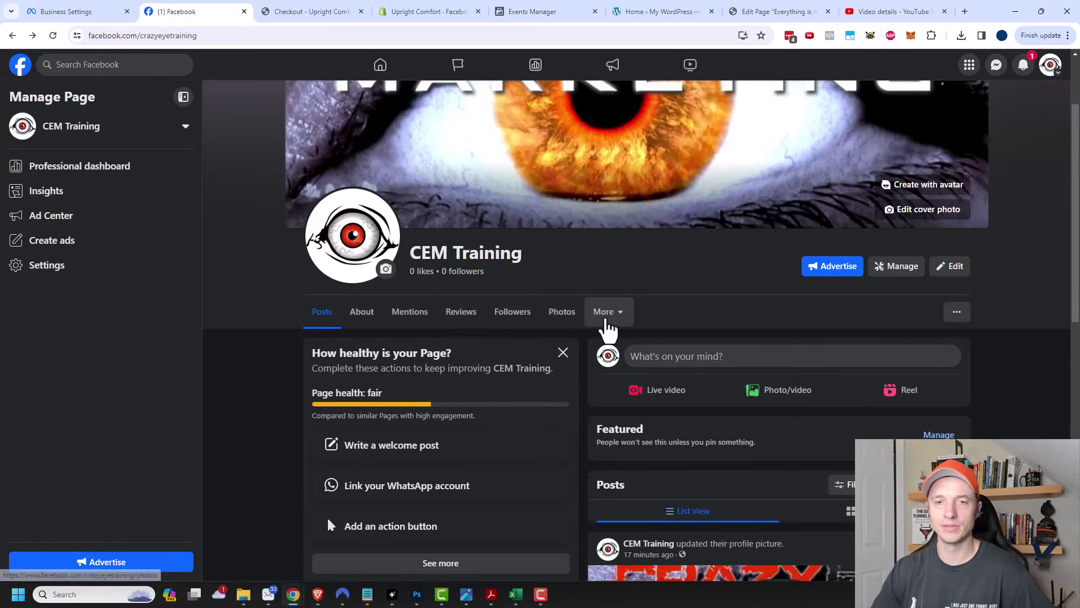
click(606, 316)
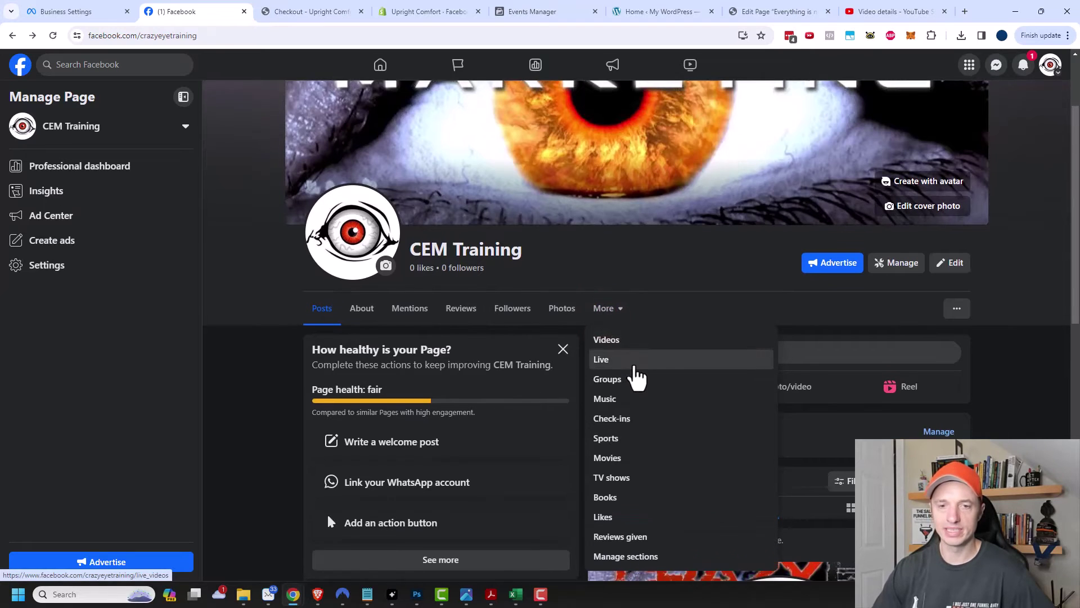
scroll(637, 377, down, 1)
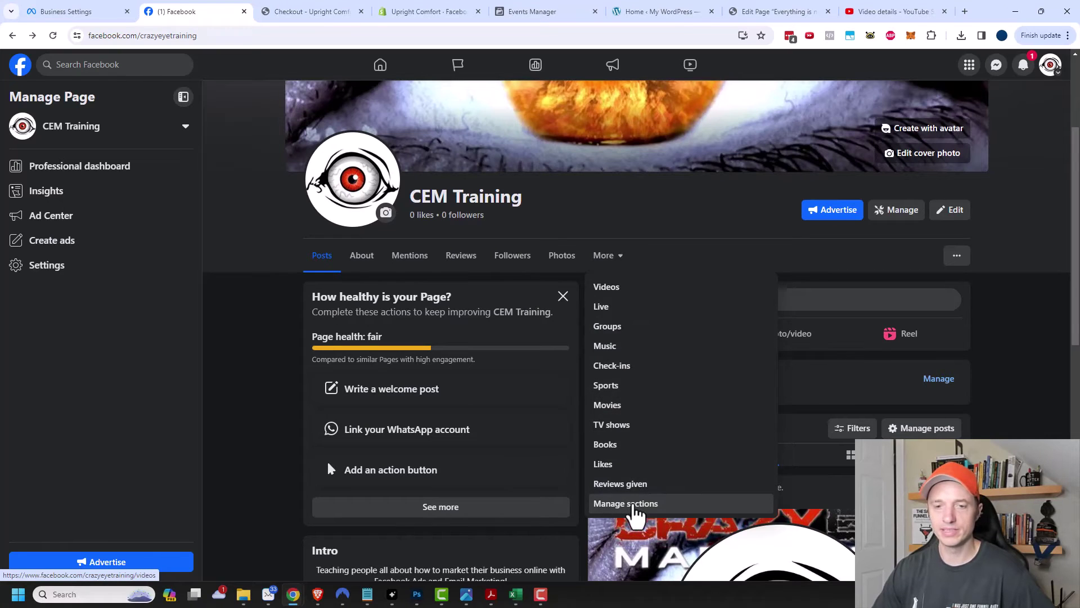
click(636, 506)
scroll(523, 307, down, 1)
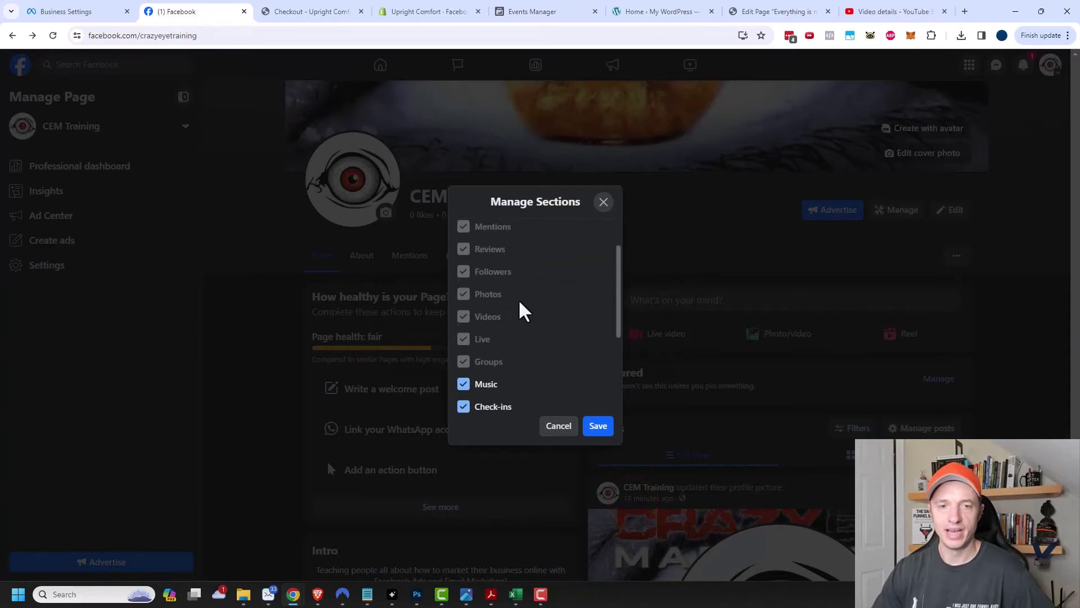
- Hide the Music, Check-ins, Sports, Movies, TV shows and Books sections, save, and check the remaining section list
scroll(524, 309, down, 2)
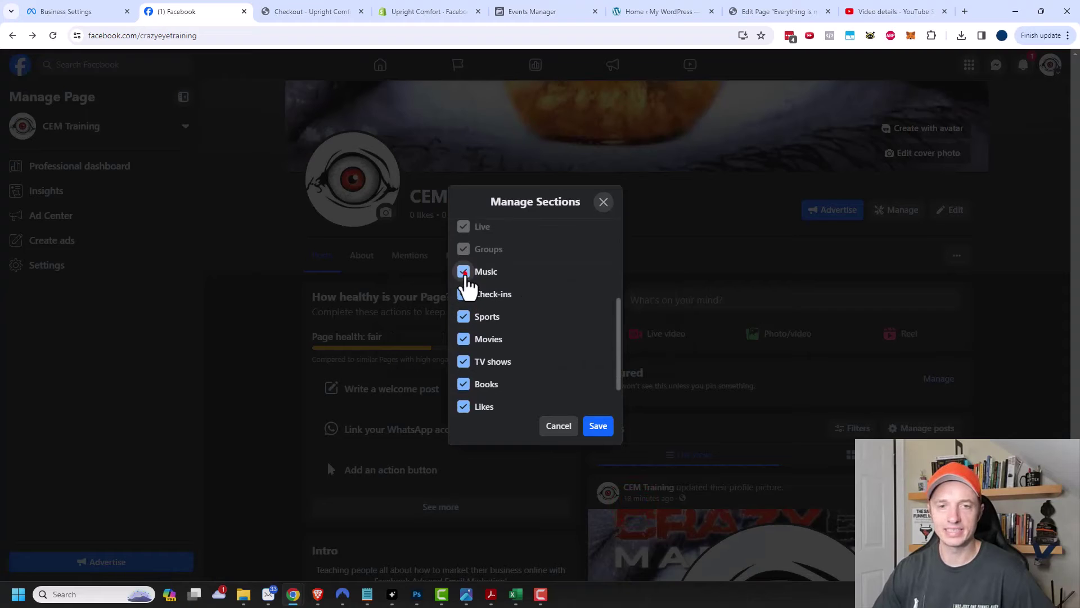
click(463, 271)
click(463, 294)
click(463, 316)
click(462, 338)
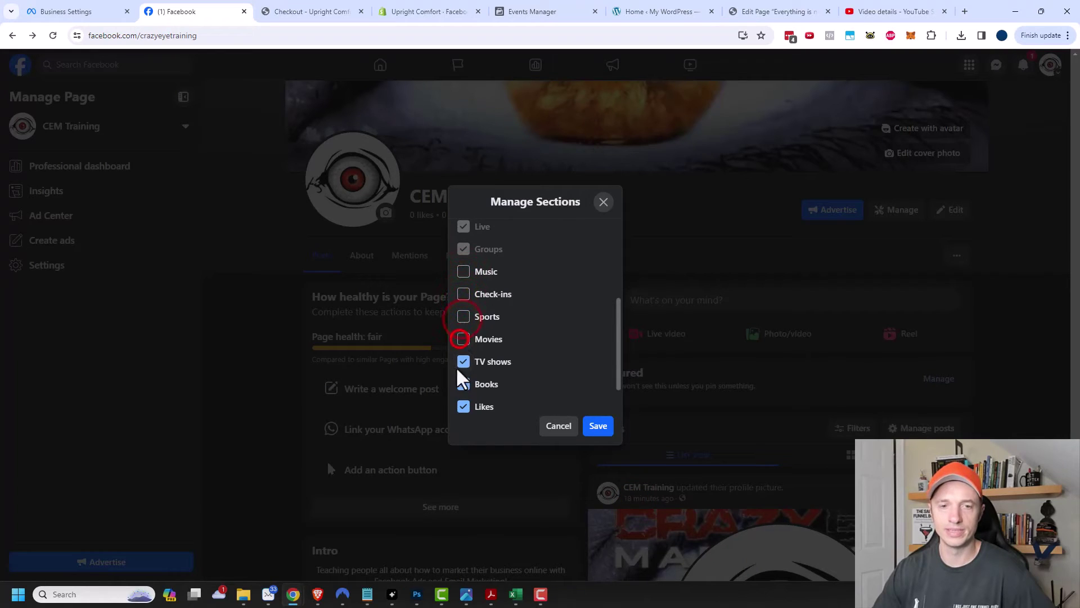
click(463, 361)
click(463, 384)
scroll(461, 394, down, 1)
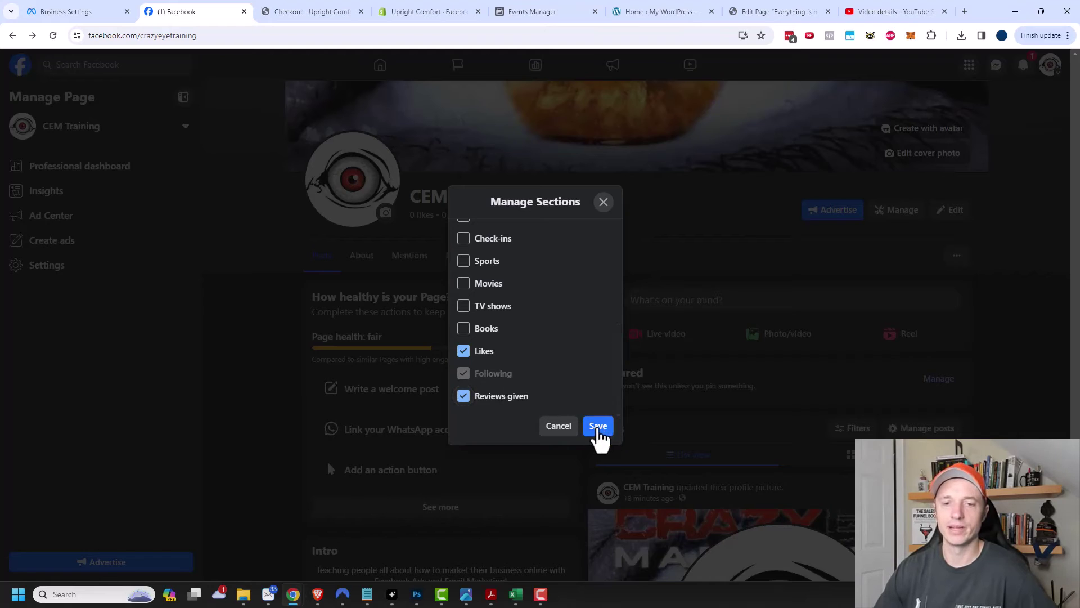
click(599, 426)
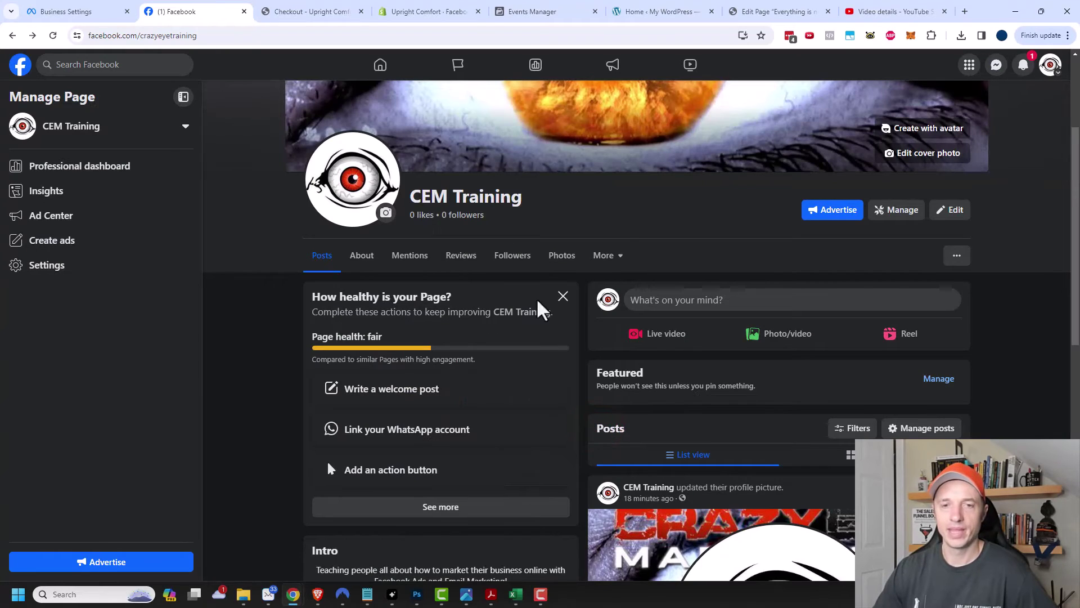
click(606, 257)
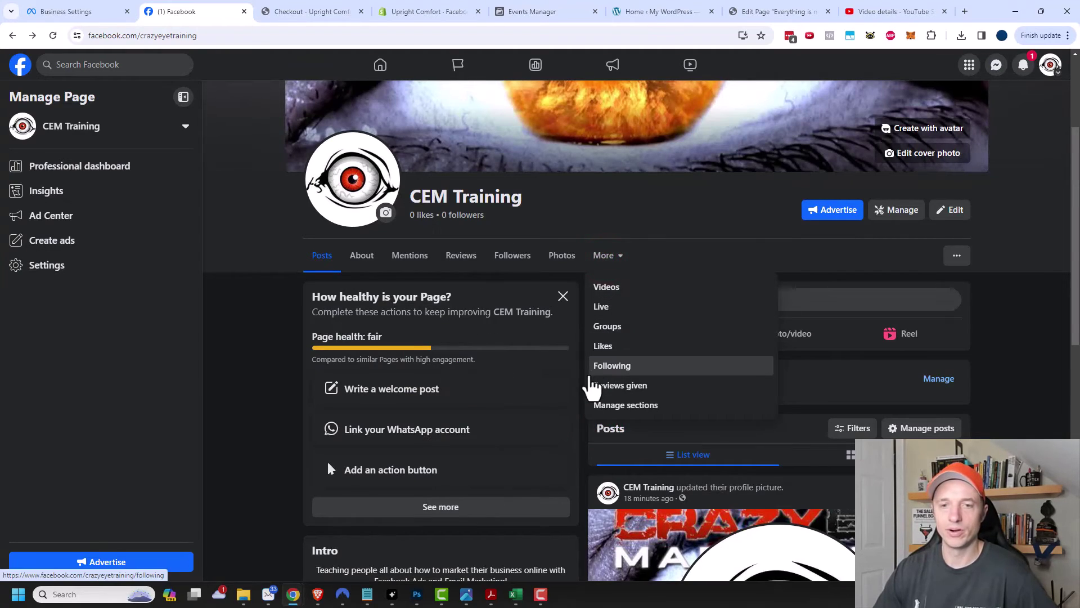
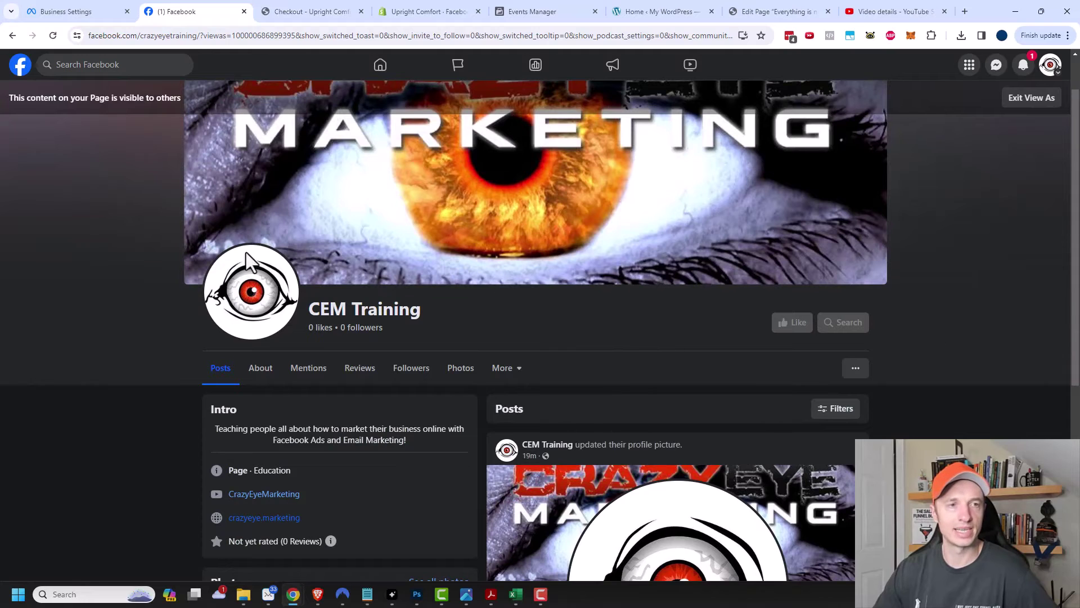
- Examine the intro, photos and posts of the page as visitors see it, and leave the visitor preview
scroll(559, 362, down, 2)
scroll(518, 380, down, 3)
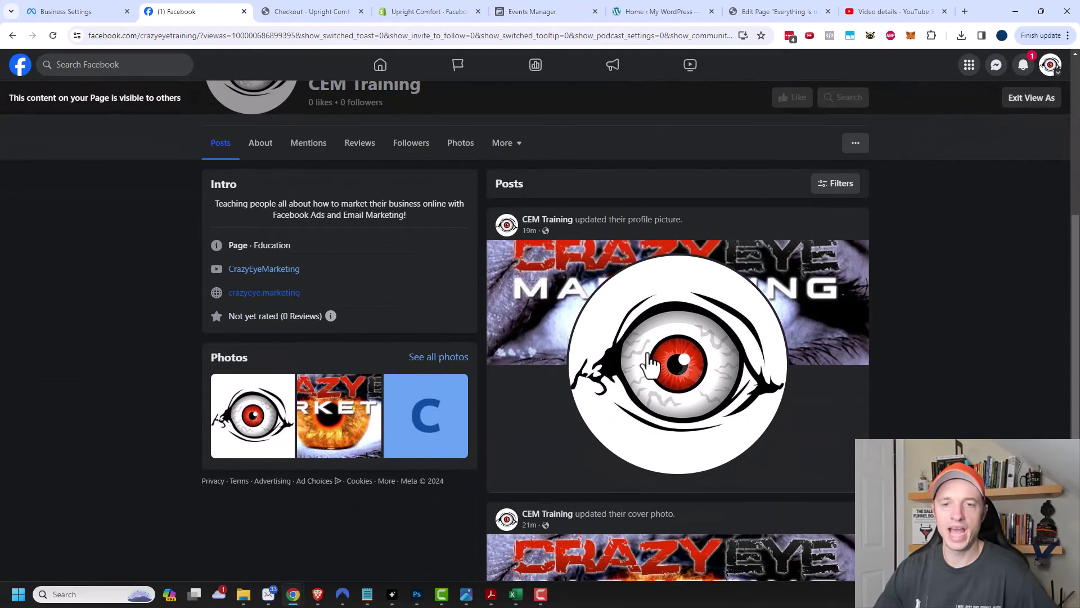
scroll(686, 498, up, 2)
scroll(685, 498, up, 2)
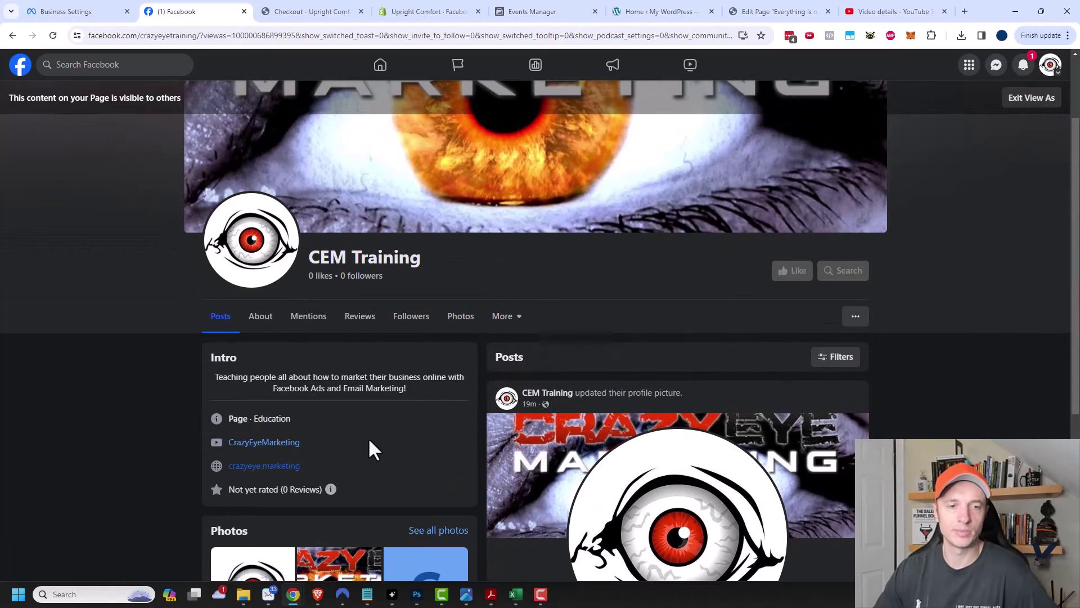
scroll(386, 441, up, 2)
scroll(430, 469, down, 2)
scroll(821, 402, down, 2)
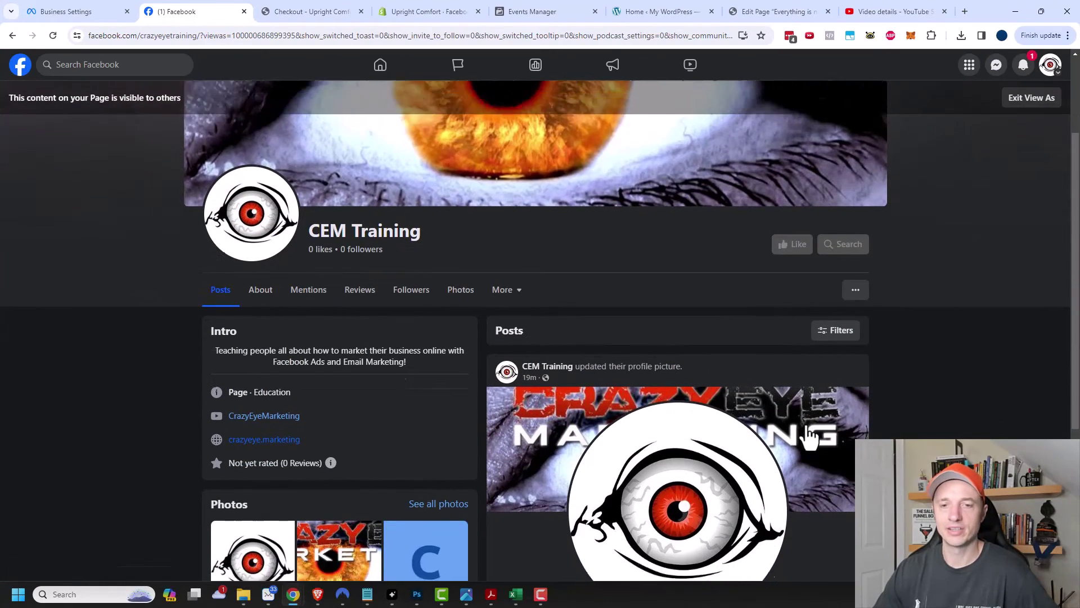
scroll(665, 429, up, 4)
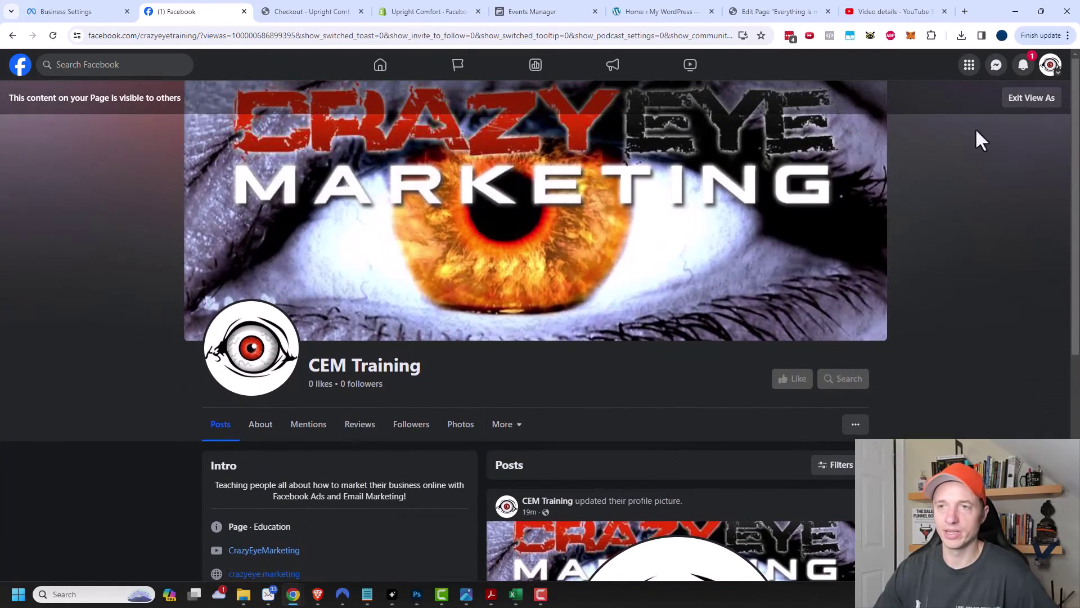
click(1034, 100)
- Start adding an action button to the page and review the support, contact and link options offered for it
scroll(937, 335, down, 1)
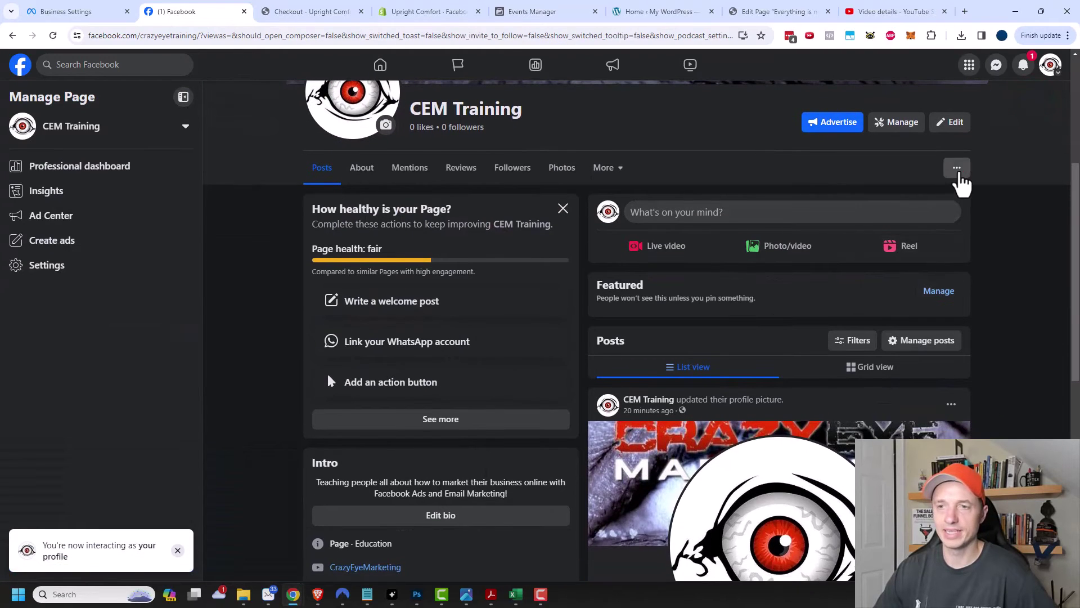
click(957, 168)
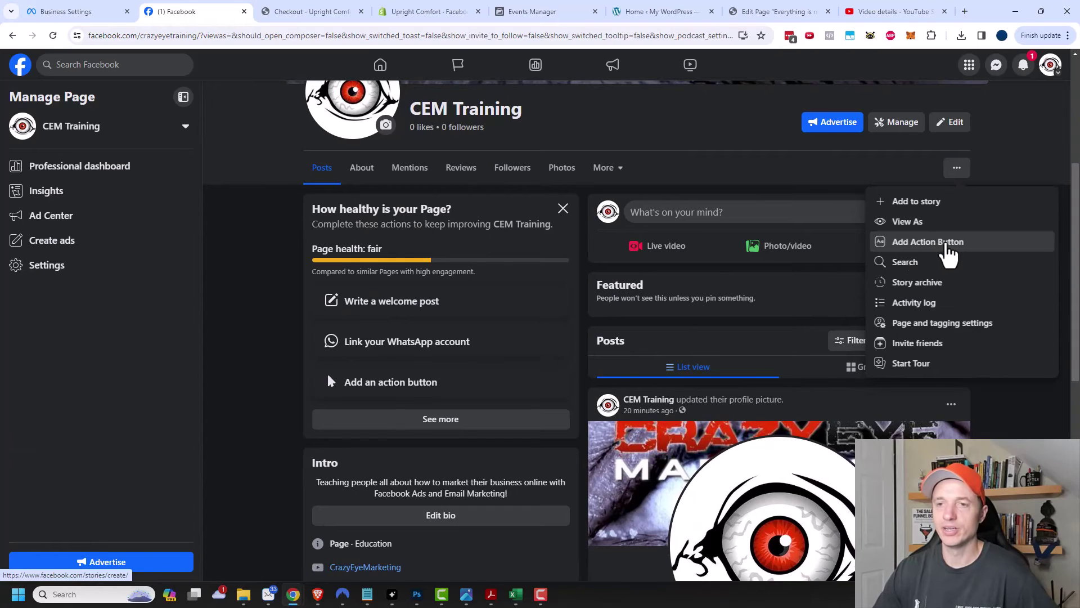
click(942, 244)
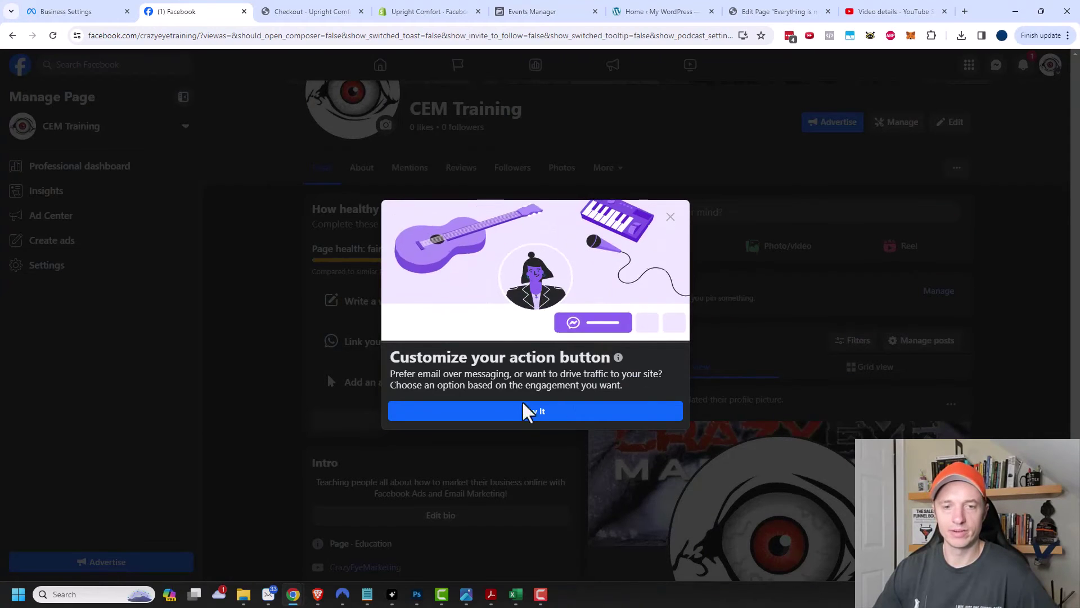
click(541, 416)
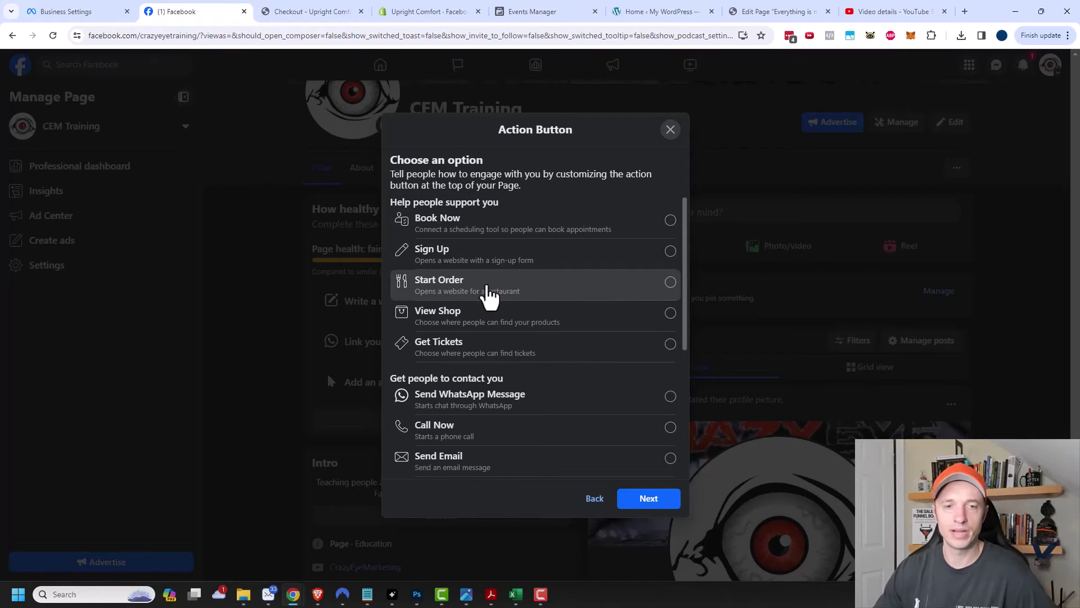
scroll(496, 304, down, 2)
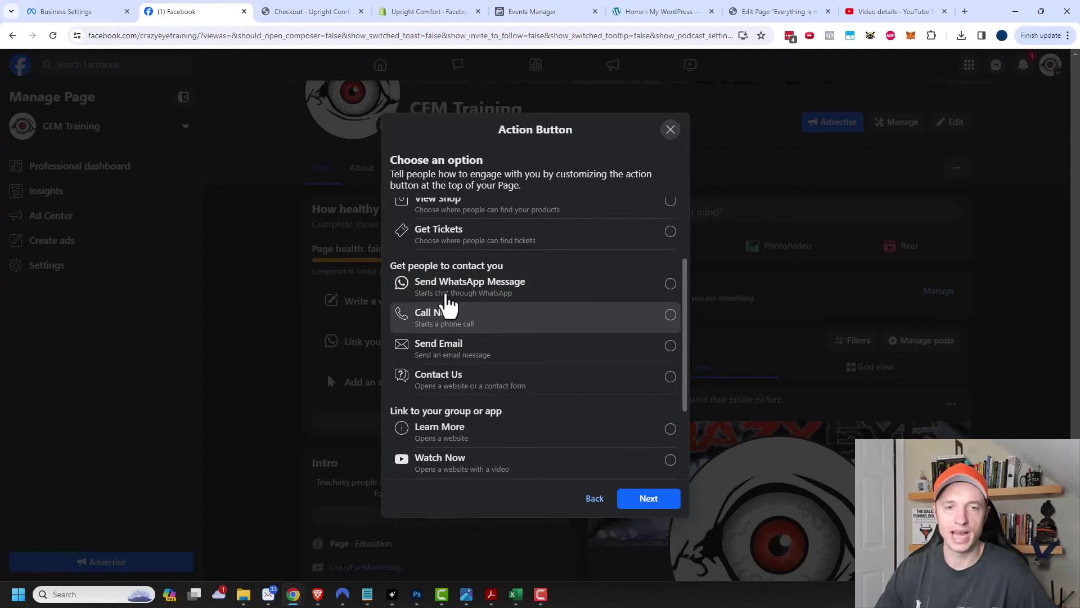
scroll(475, 306, down, 1)
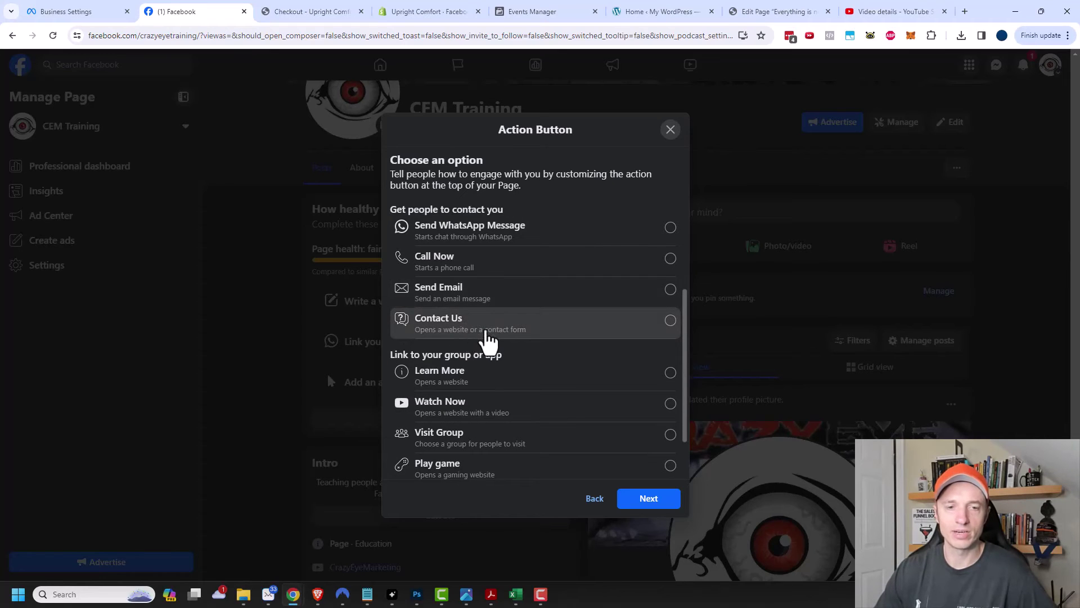
scroll(489, 337, down, 1)
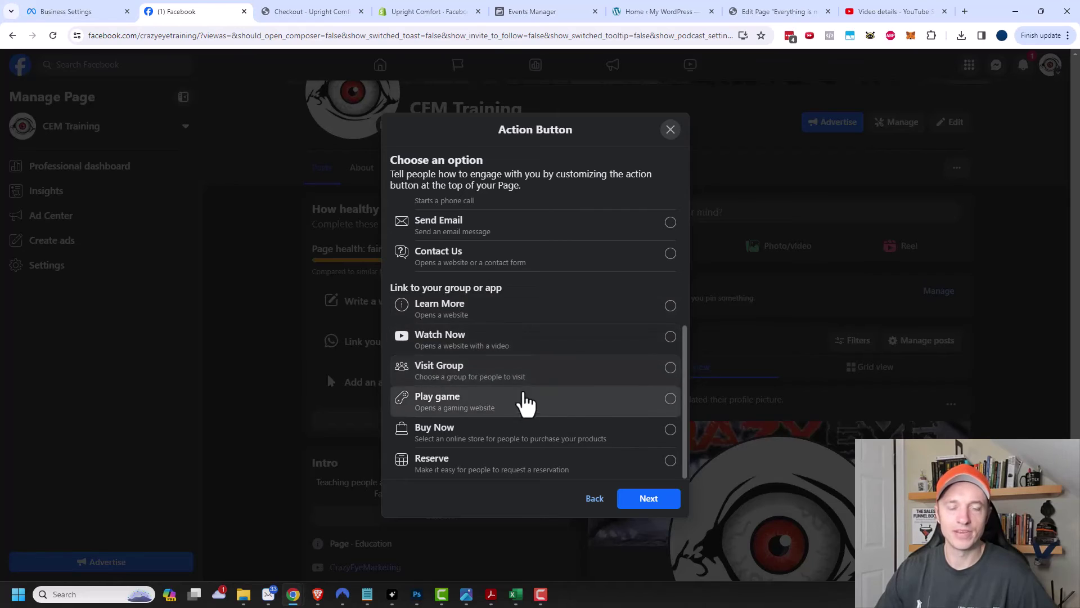
scroll(555, 401, up, 2)
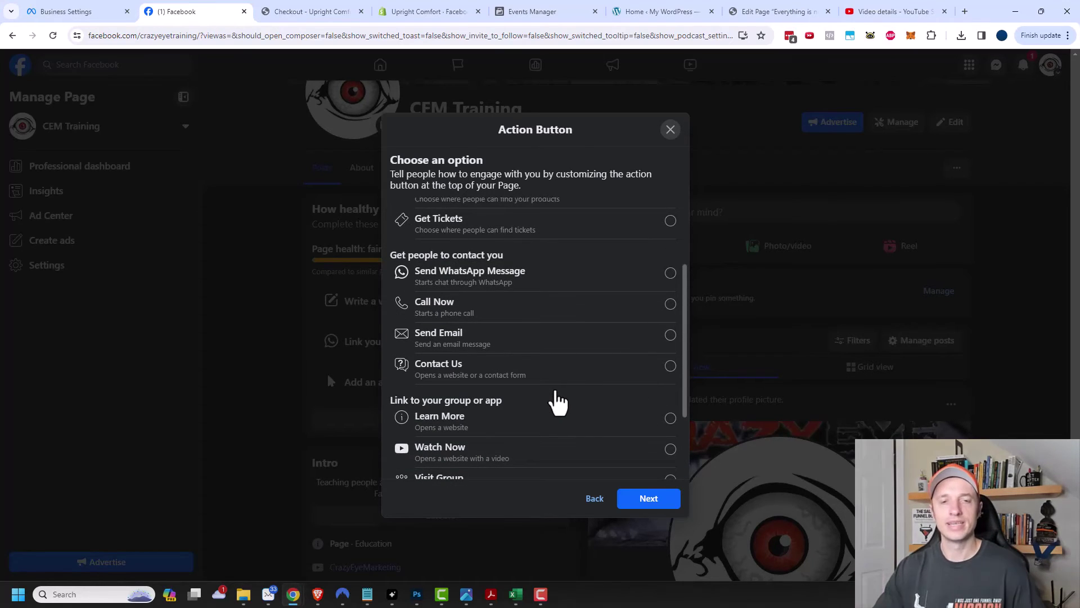
scroll(558, 401, up, 1)
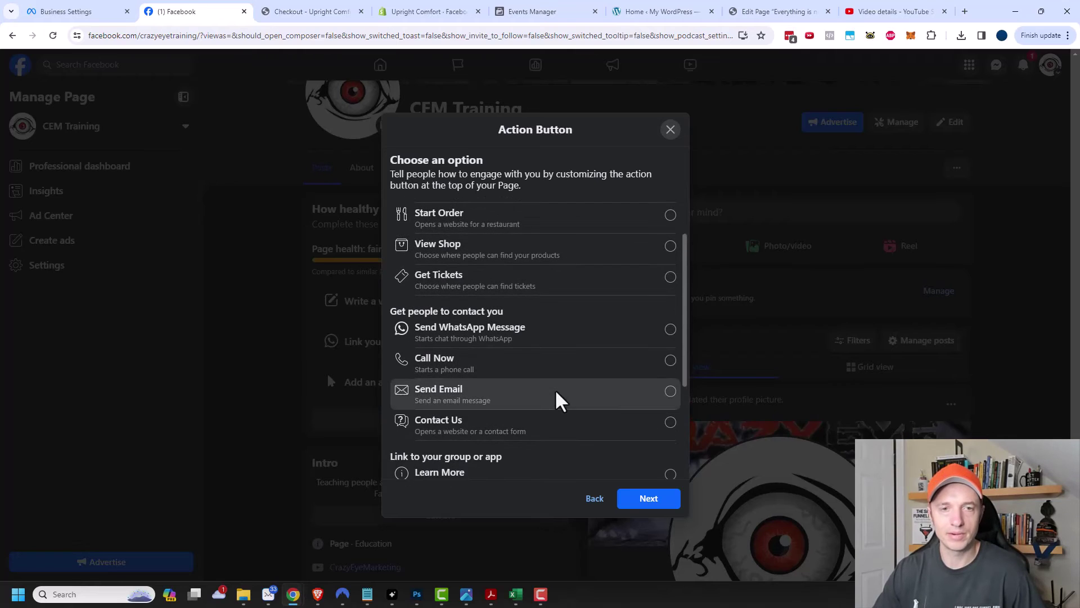
scroll(558, 401, up, 1)
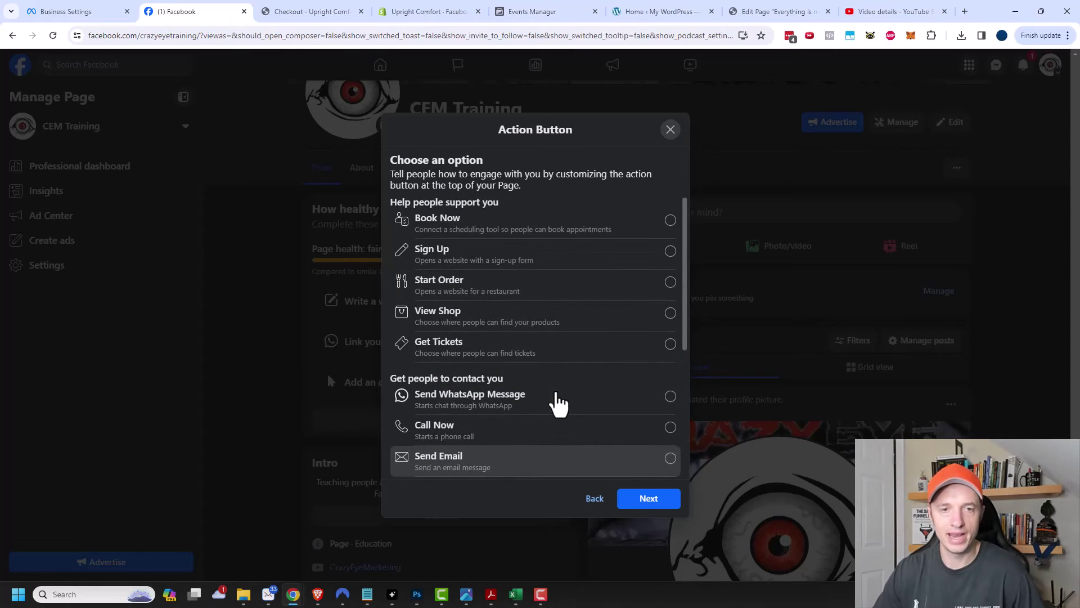
- Choose Sign Up as the page's action button, enter its https website link and save it
click(669, 252)
click(647, 498)
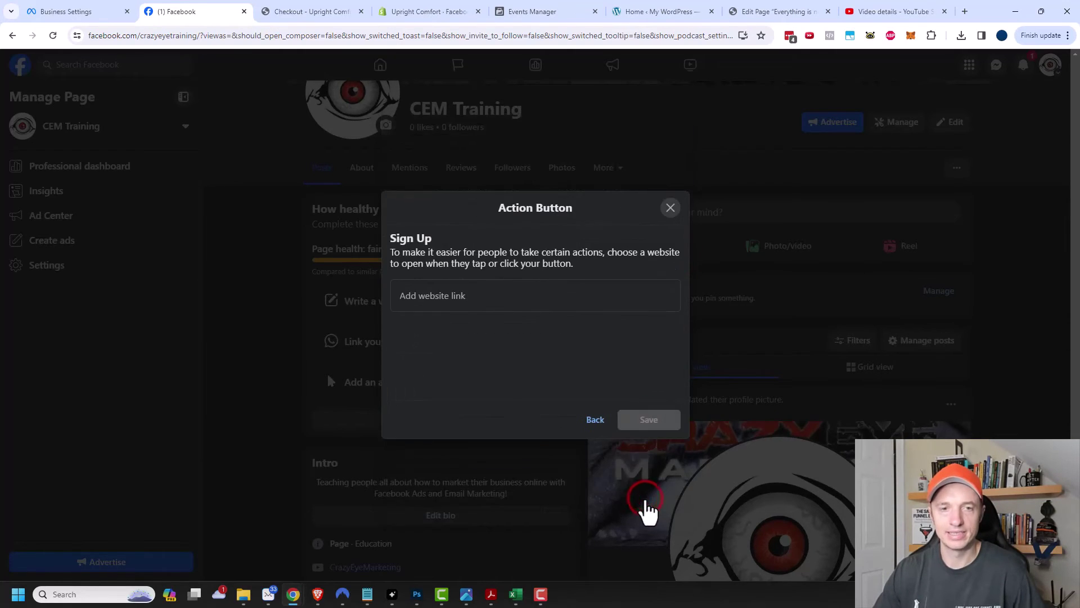
click(576, 299)
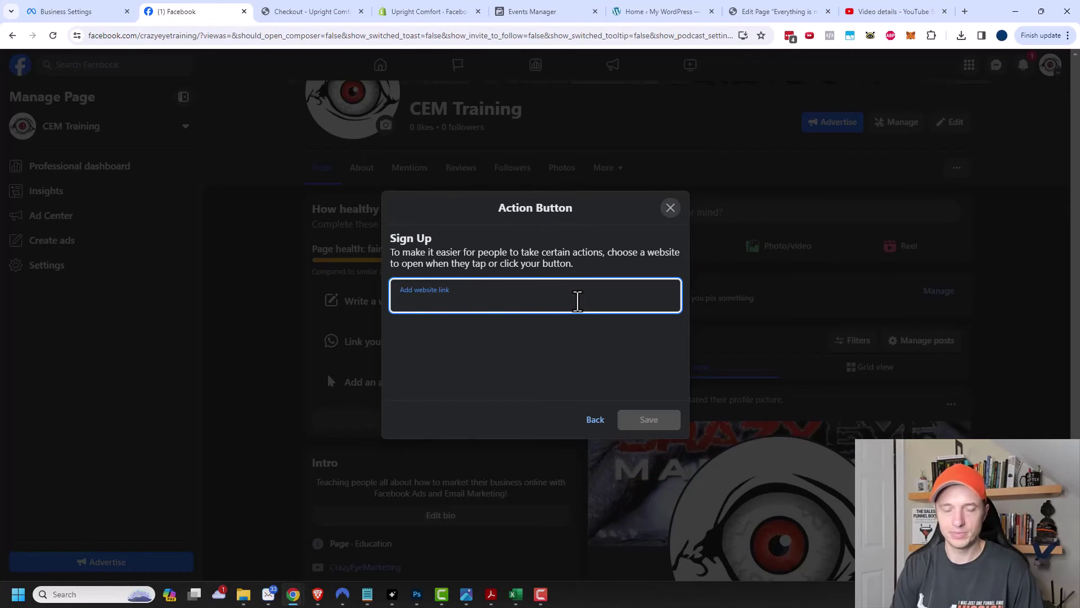
text(https)
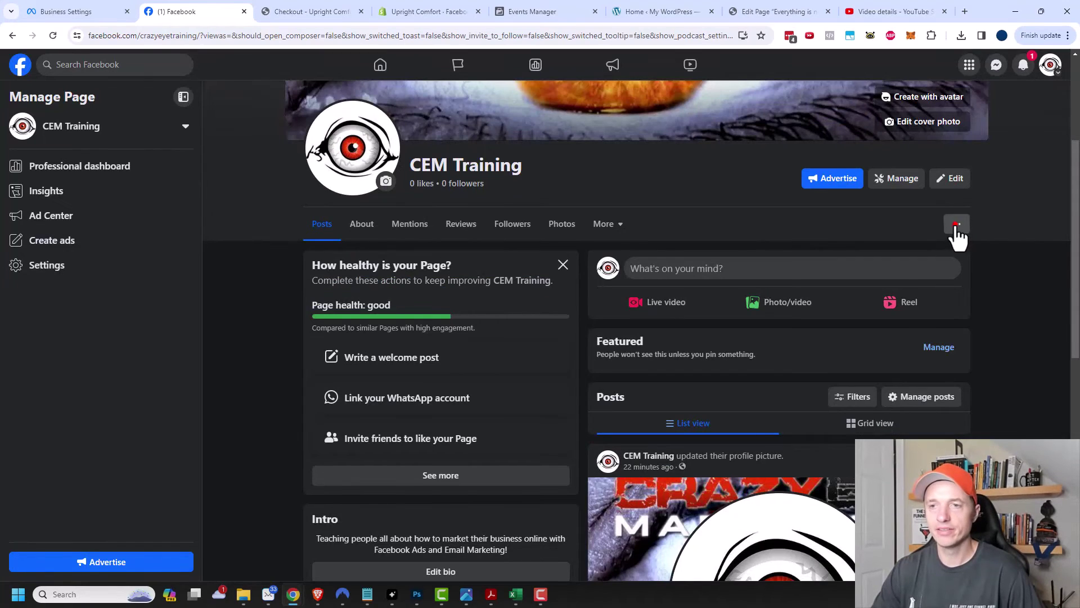
- Preview the page as visitors see it to check the Sign Up button, and exit the preview
click(957, 224)
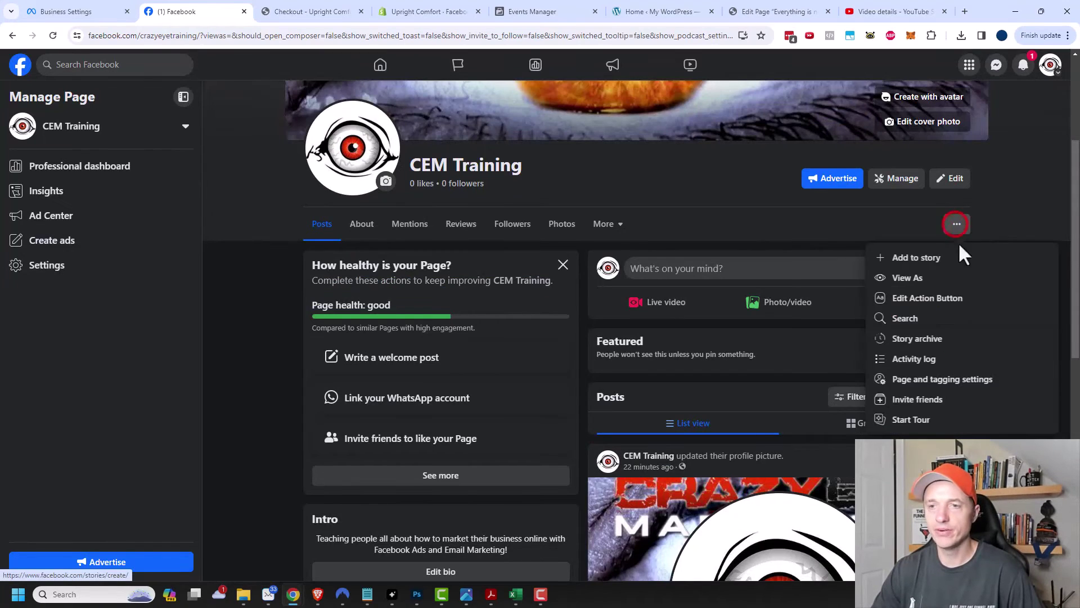
click(911, 279)
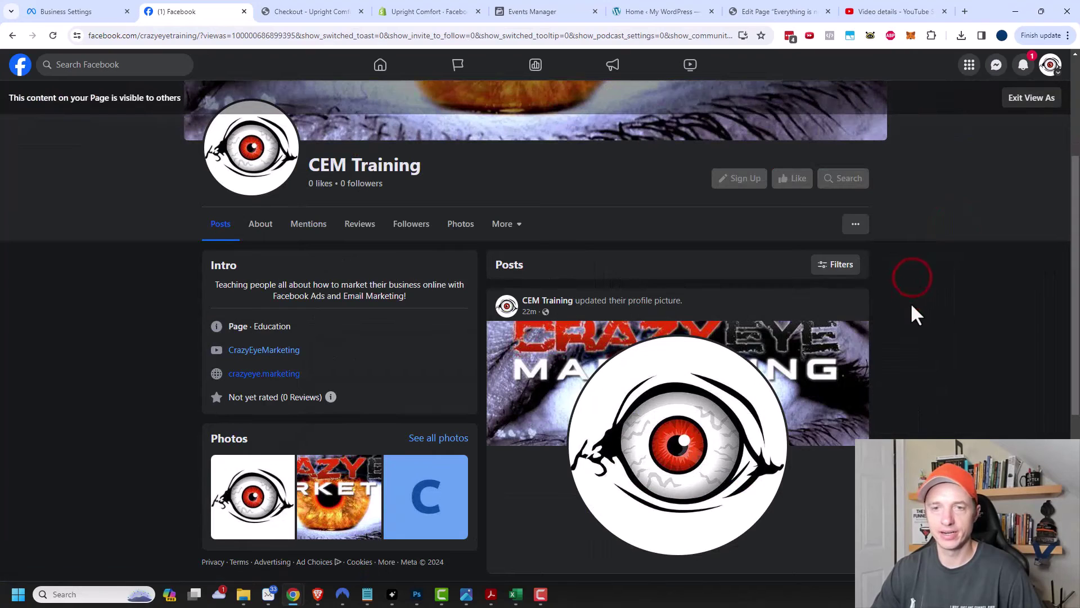
scroll(741, 192, up, 1)
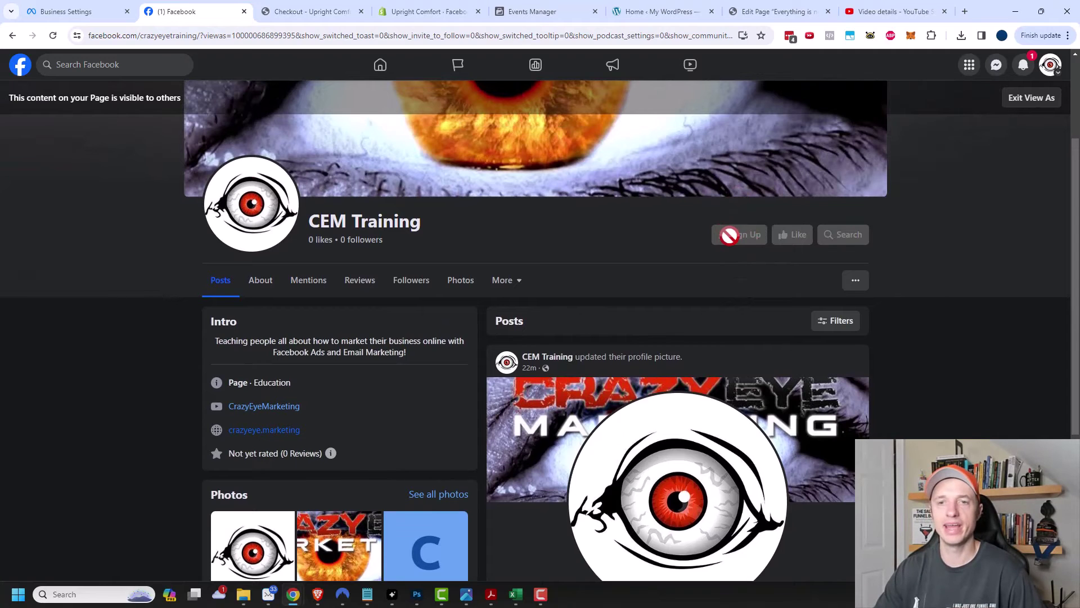
scroll(660, 306, up, 1)
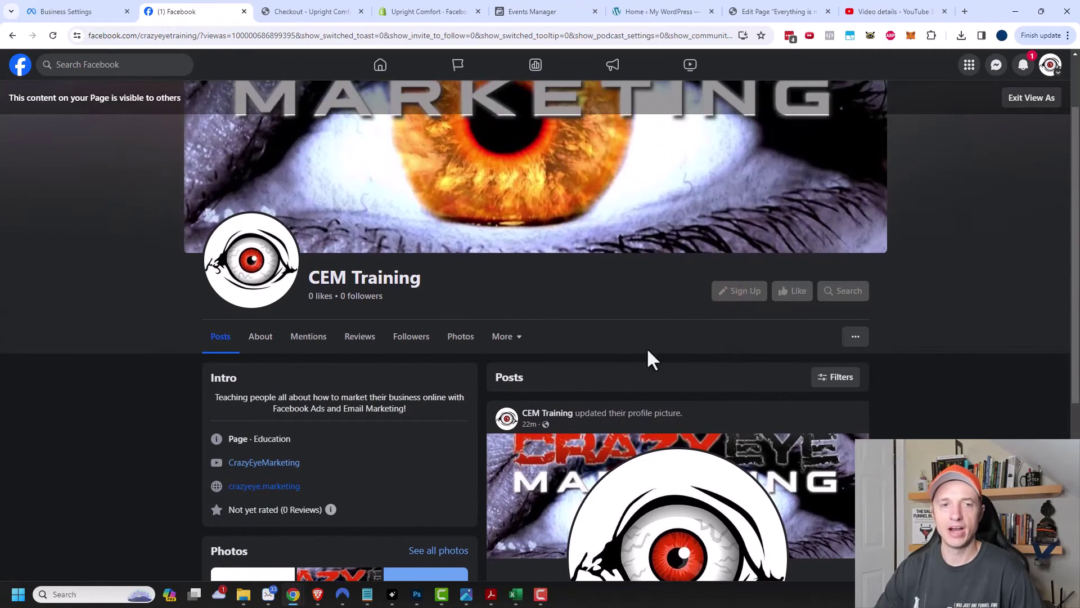
scroll(724, 321, up, 1)
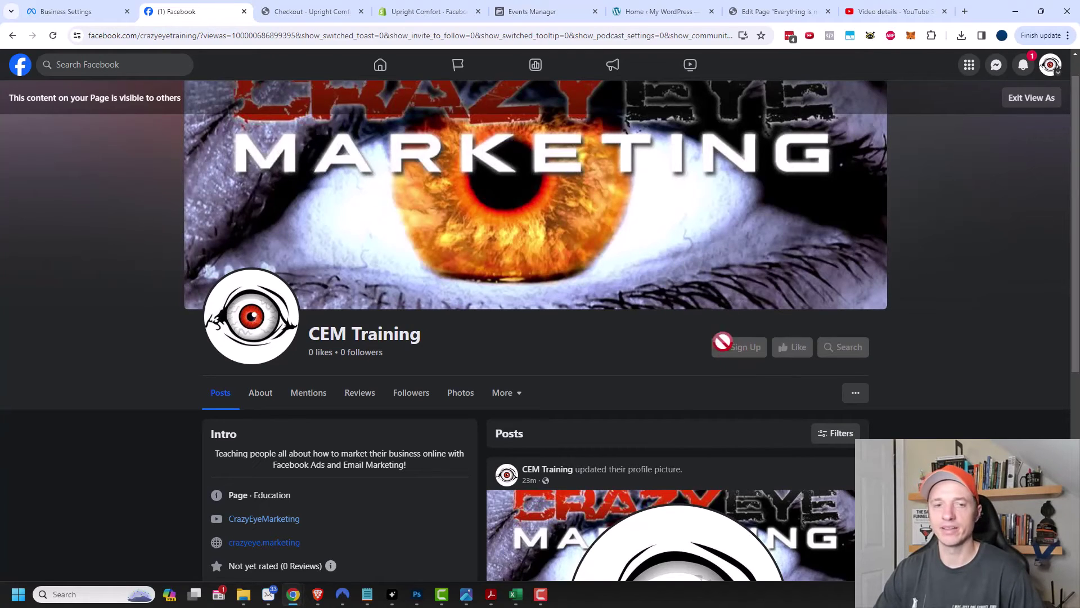
scroll(909, 168, down, 2)
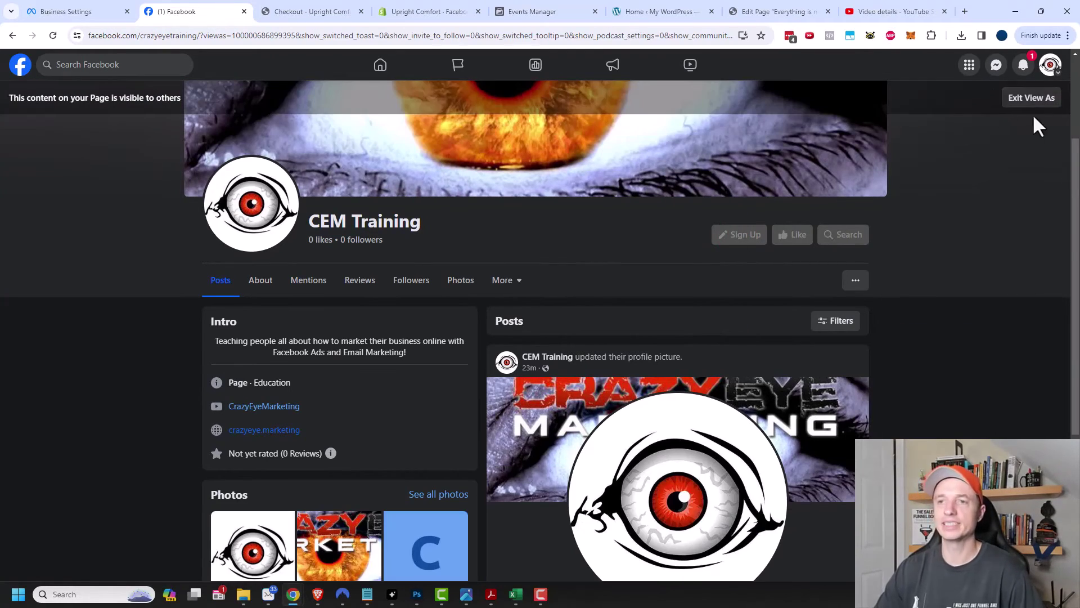
click(1045, 100)
click(957, 224)
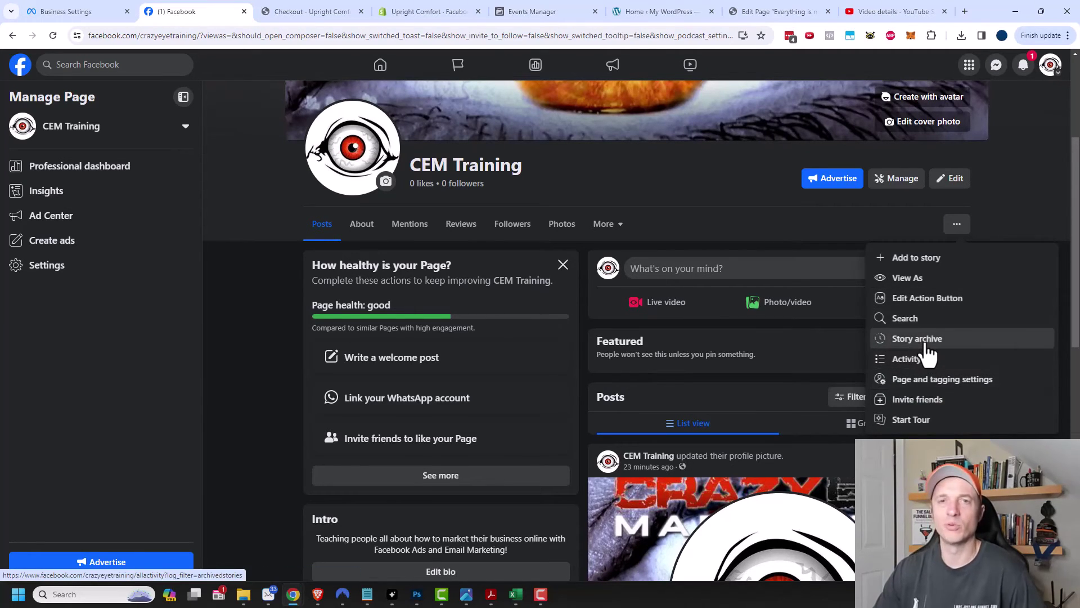
click(1002, 225)
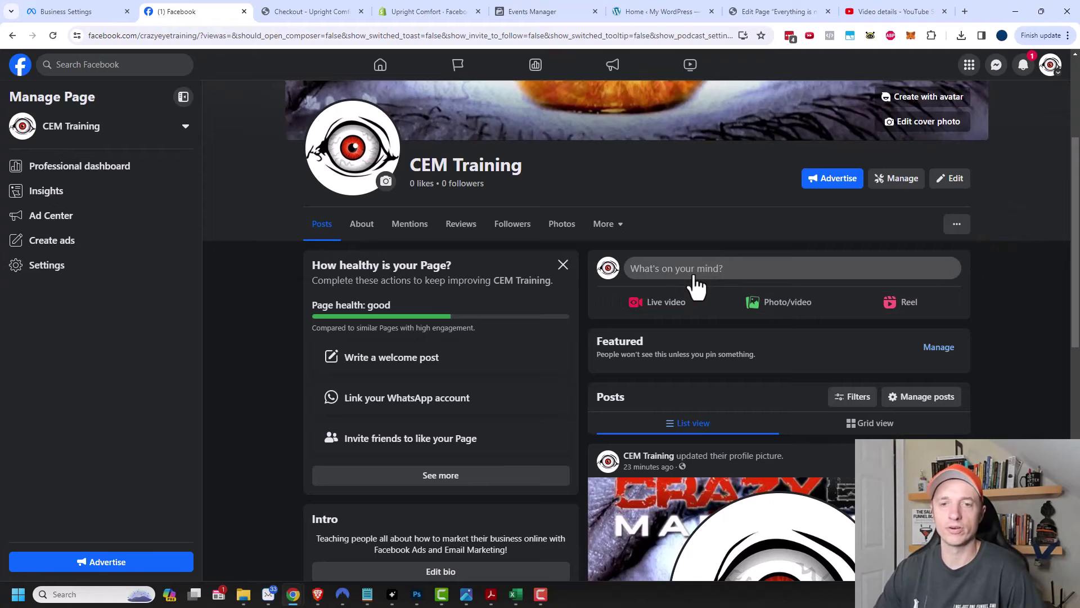
- Start a page post reading "Imagine being as happy as this guy right here... all because he grabbed a copy of The Sales Funnel Book!"
scroll(723, 357, down, 1)
scroll(678, 344, up, 1)
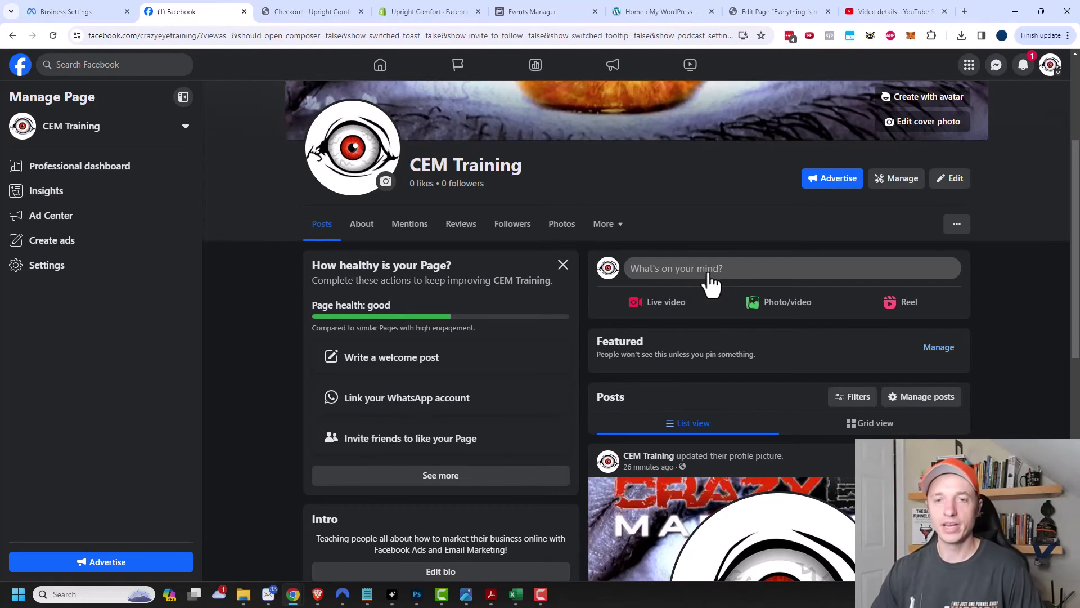
click(705, 271)
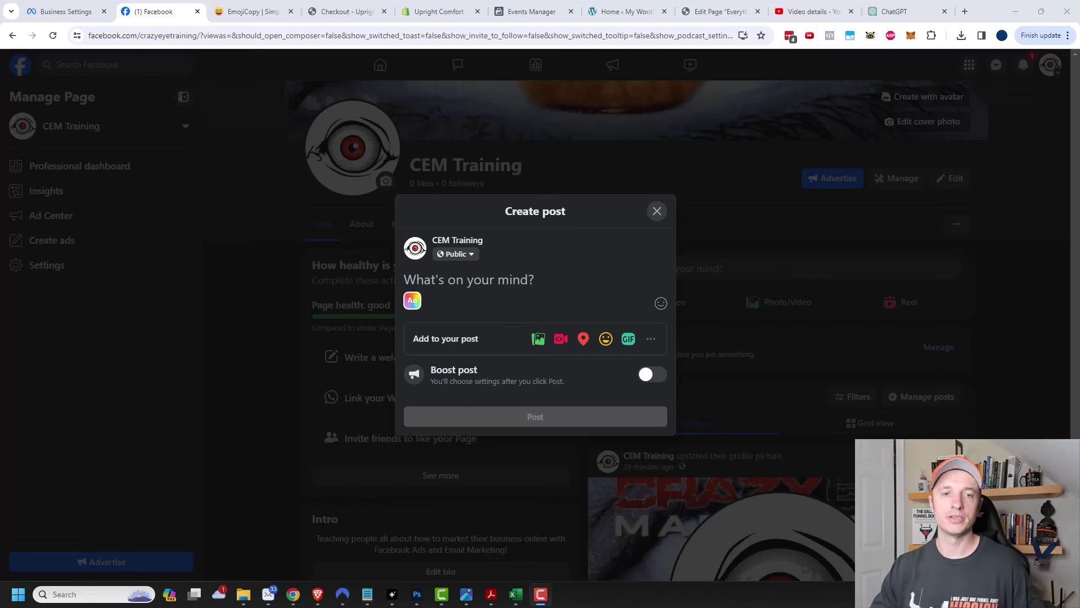
click(475, 298)
text(Imagine being as happy as this guy right here... all because he grabbed a copy of The Sales Funnel Book!)
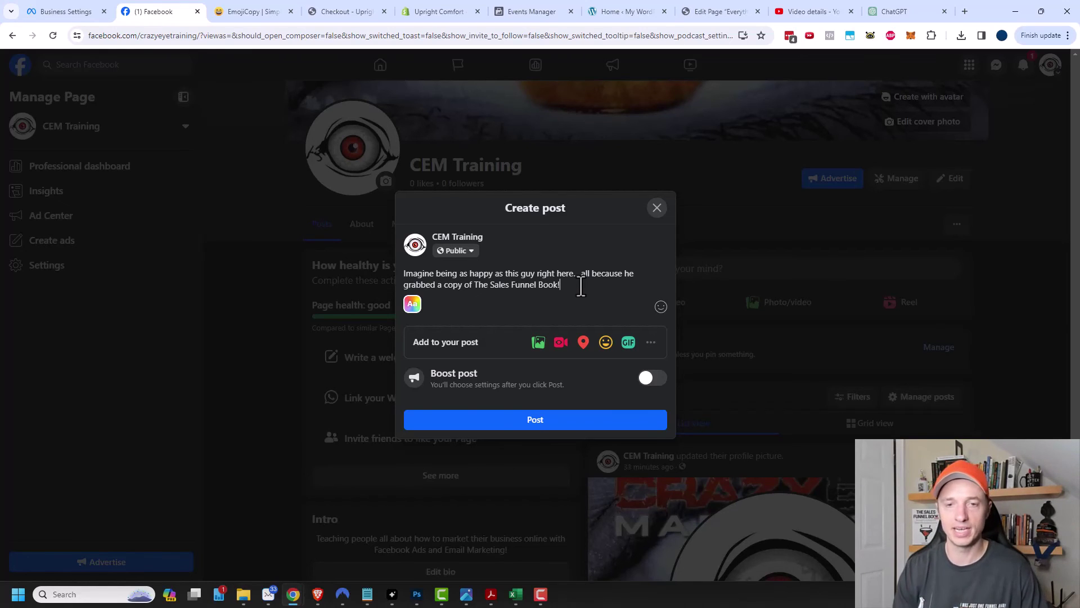
key(Return)
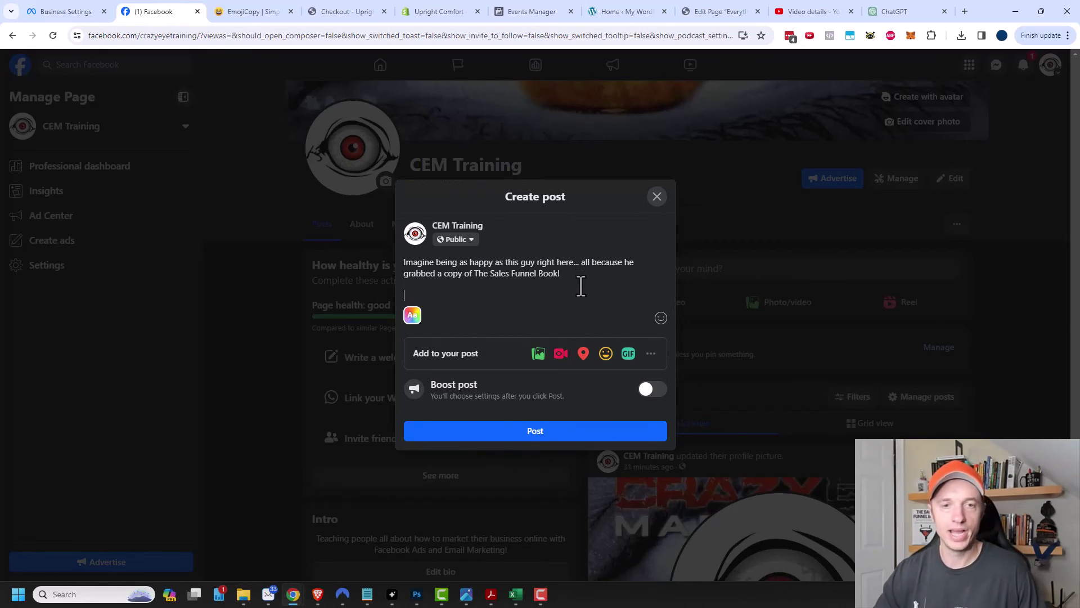
click(550, 289)
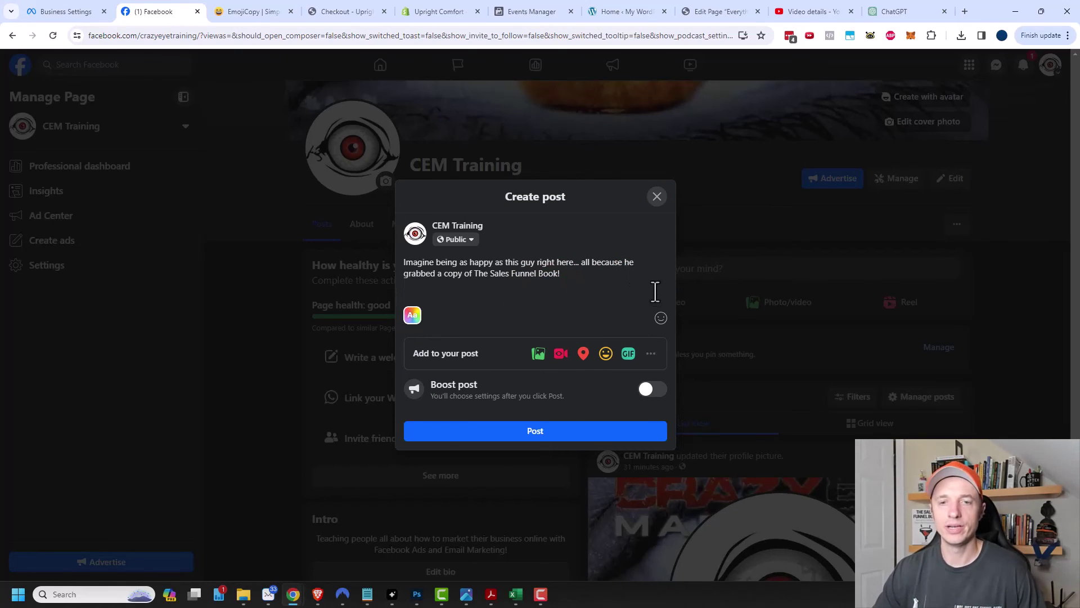
click(661, 318)
scroll(673, 242, down, 3)
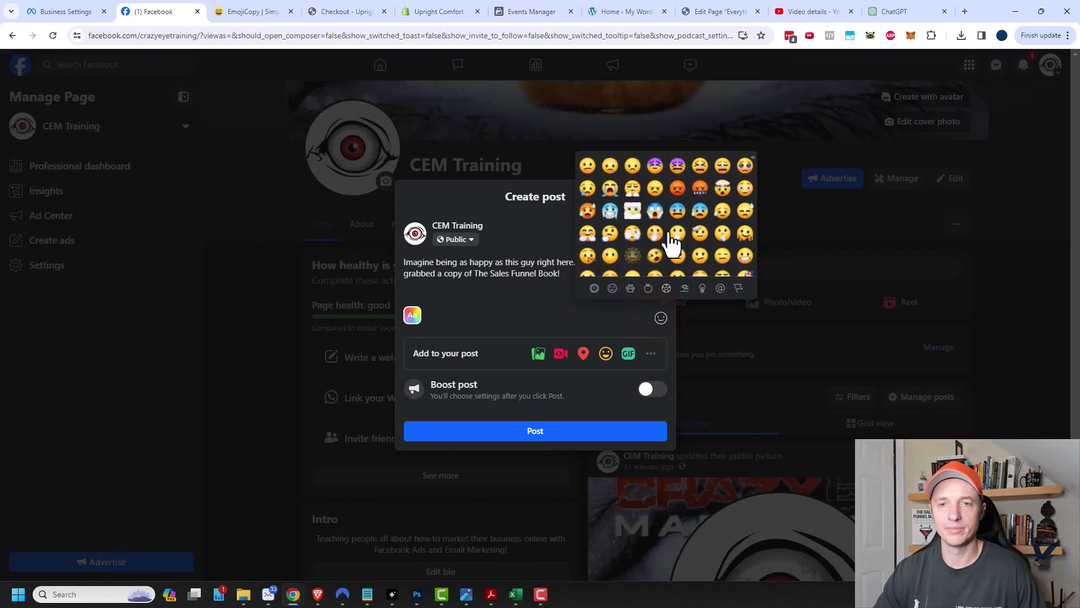
scroll(669, 236, down, 8)
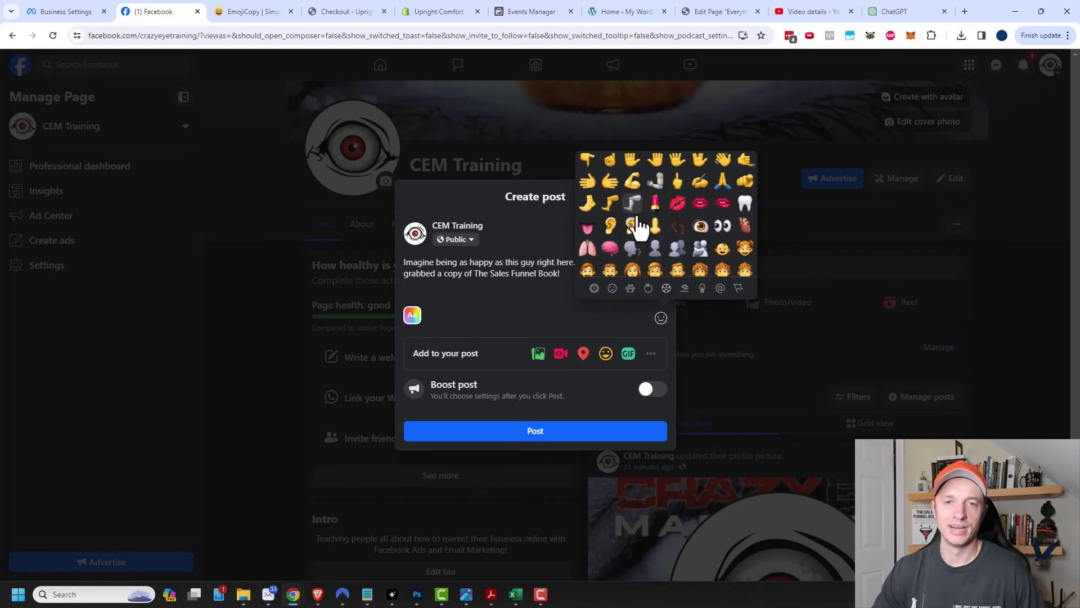
scroll(639, 225, down, 5)
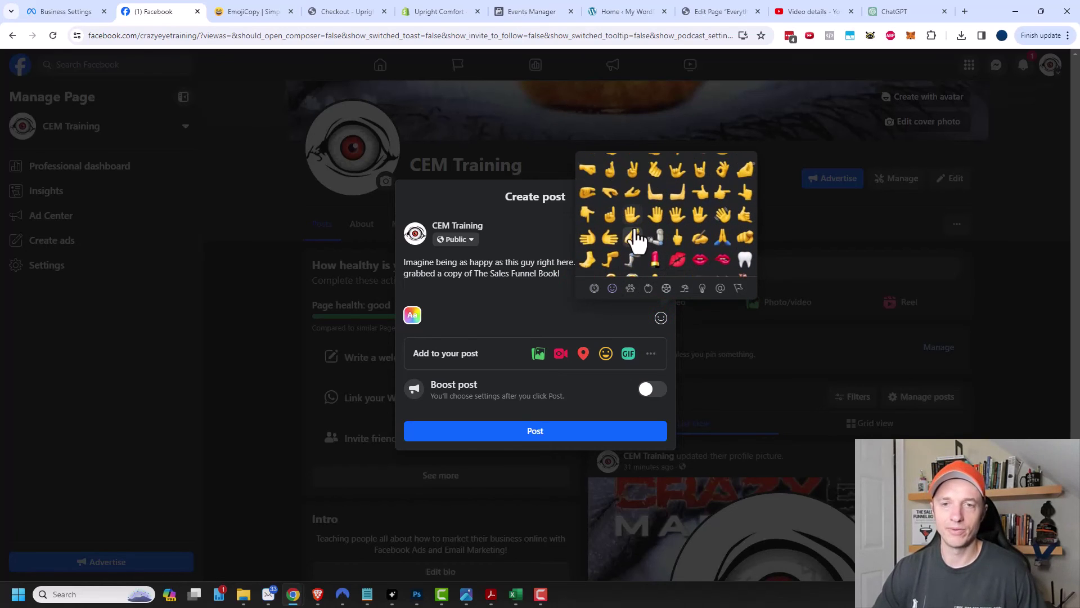
click(450, 299)
- Switch to the EmojiCopy site, search for "point" and copy the right-pointing hand emoji
click(250, 11)
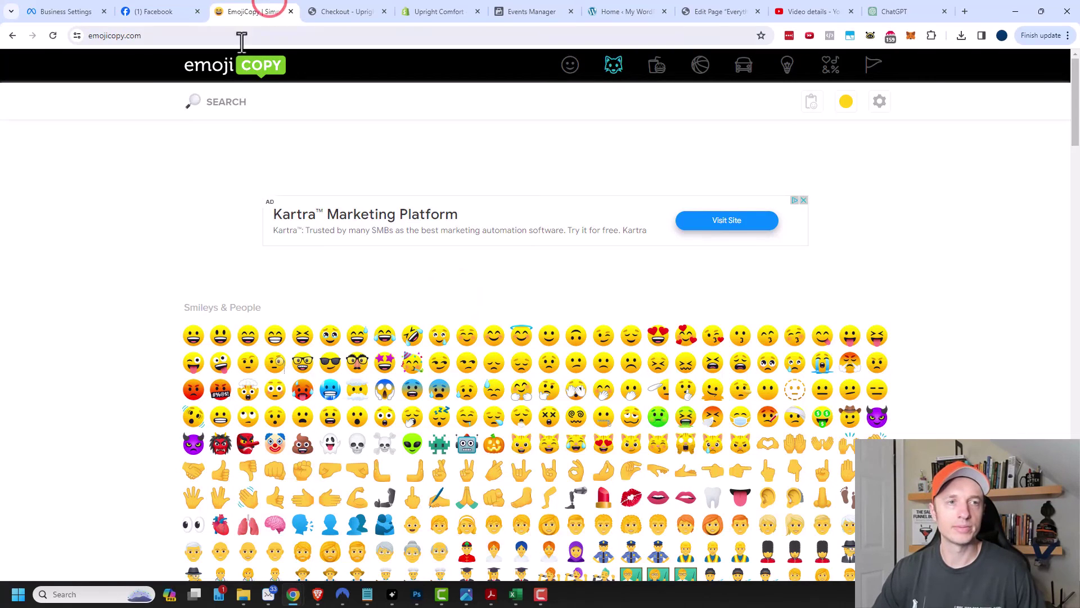
click(355, 99)
text(point)
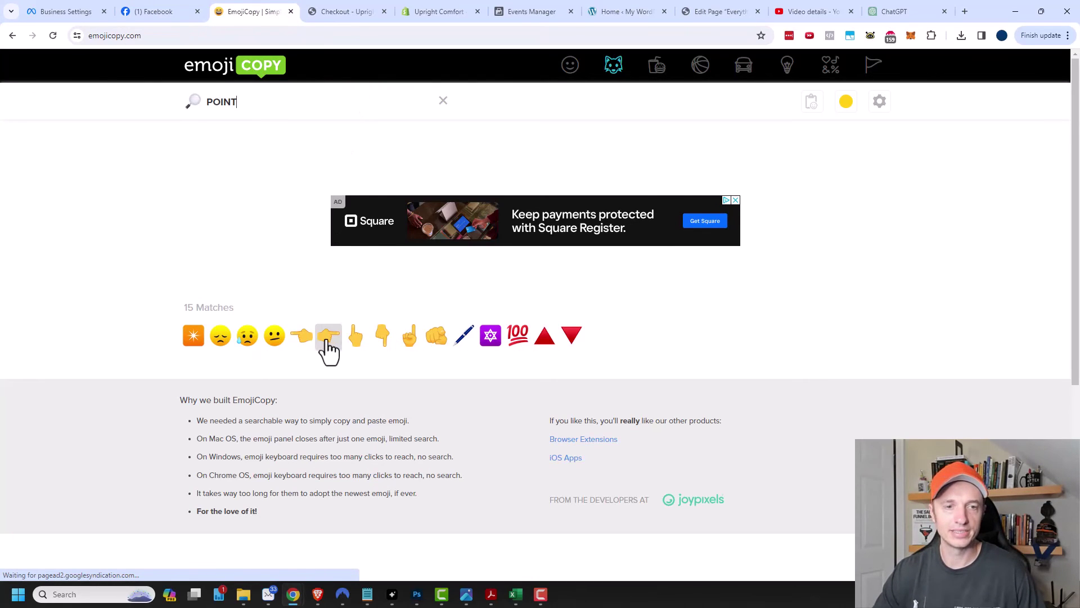
click(331, 344)
click(861, 137)
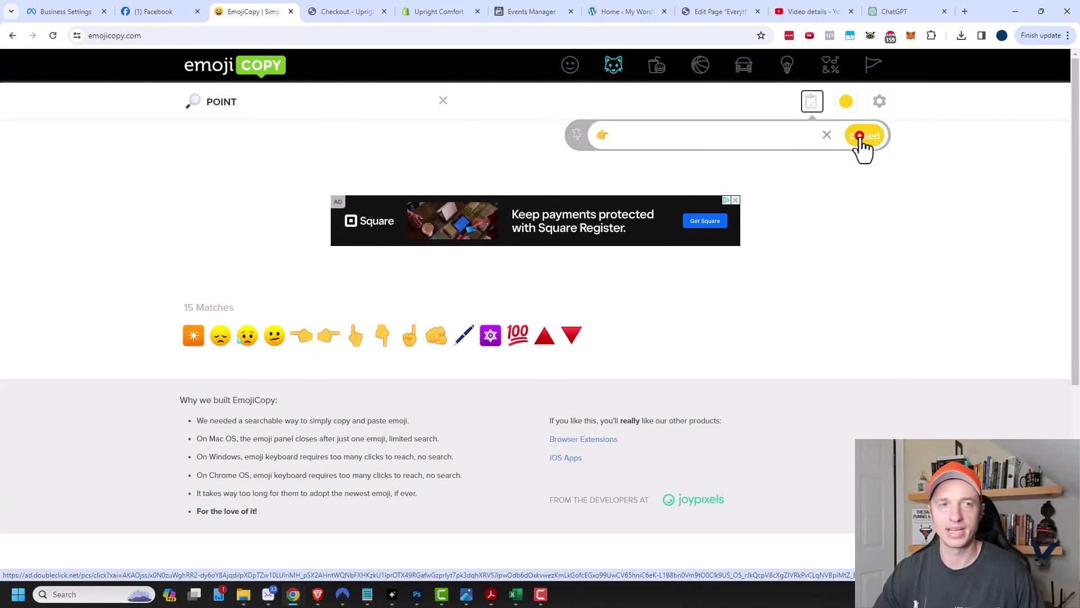
click(151, 11)
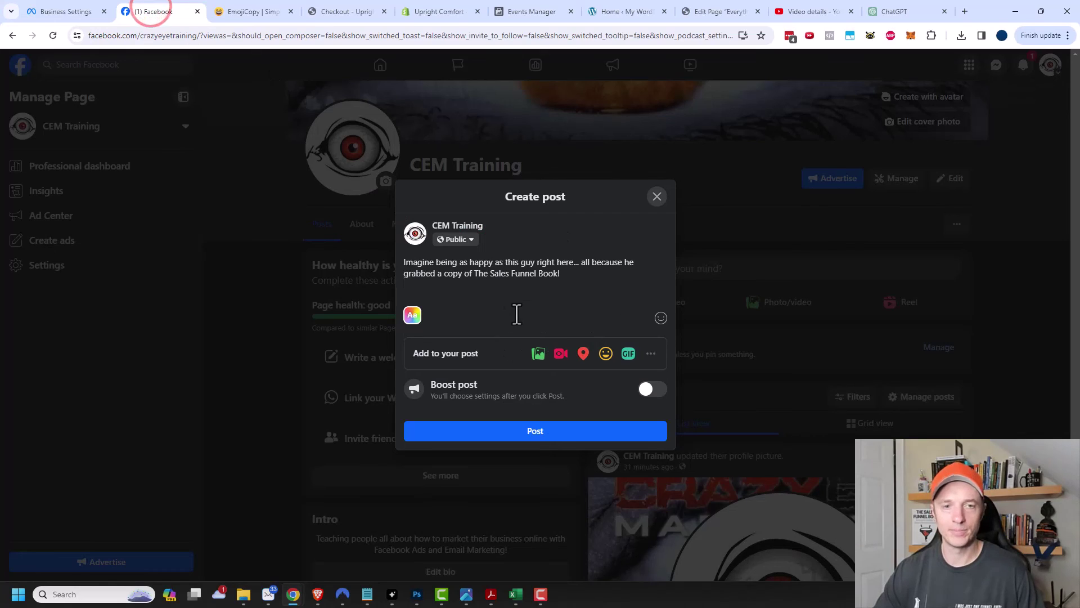
click(551, 306)
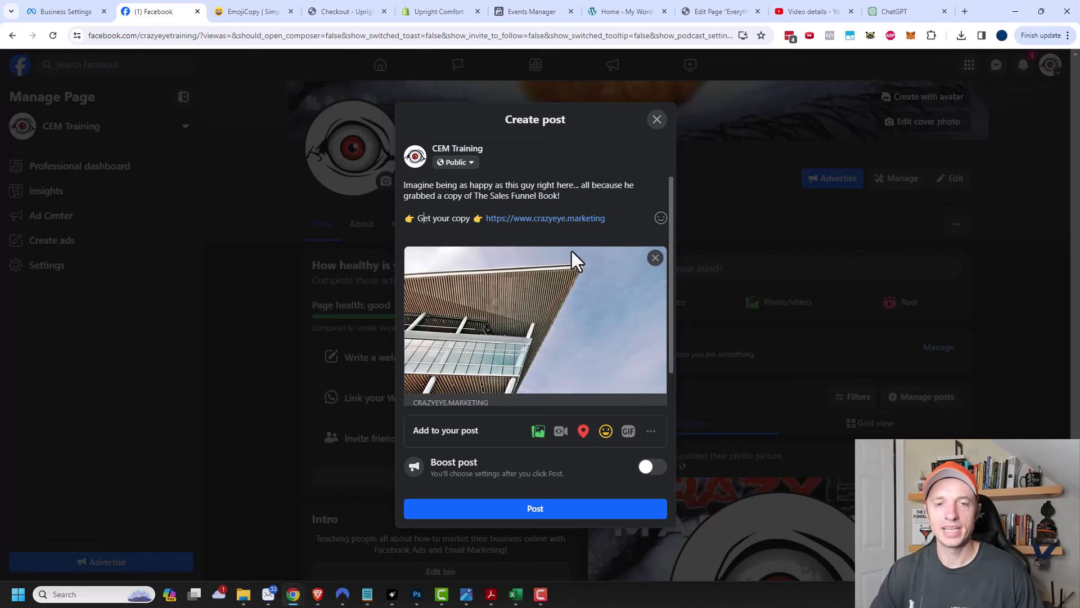
scroll(557, 265, down, 1)
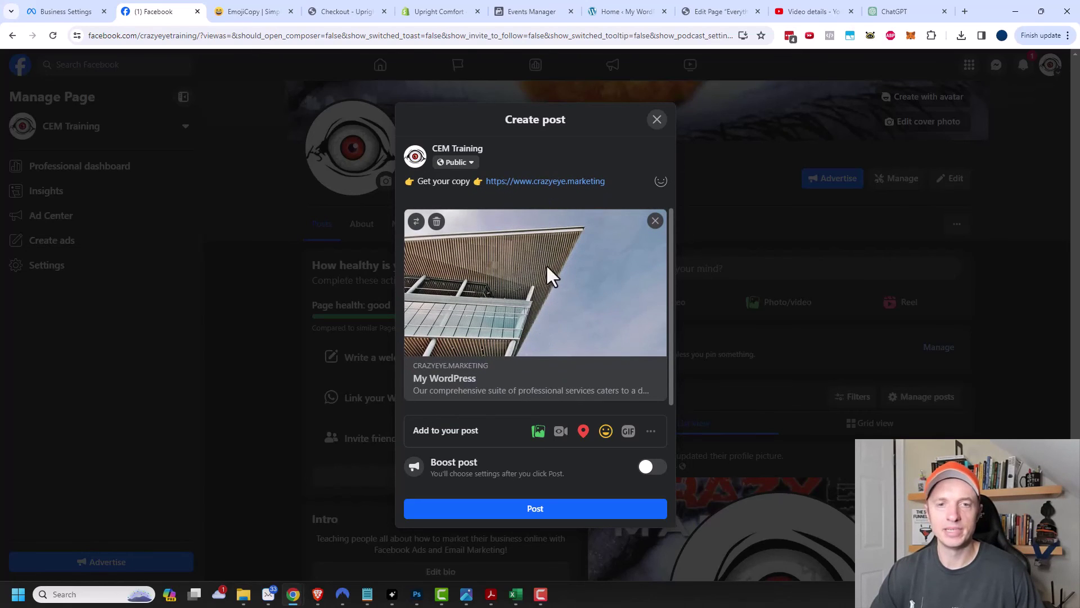
click(655, 221)
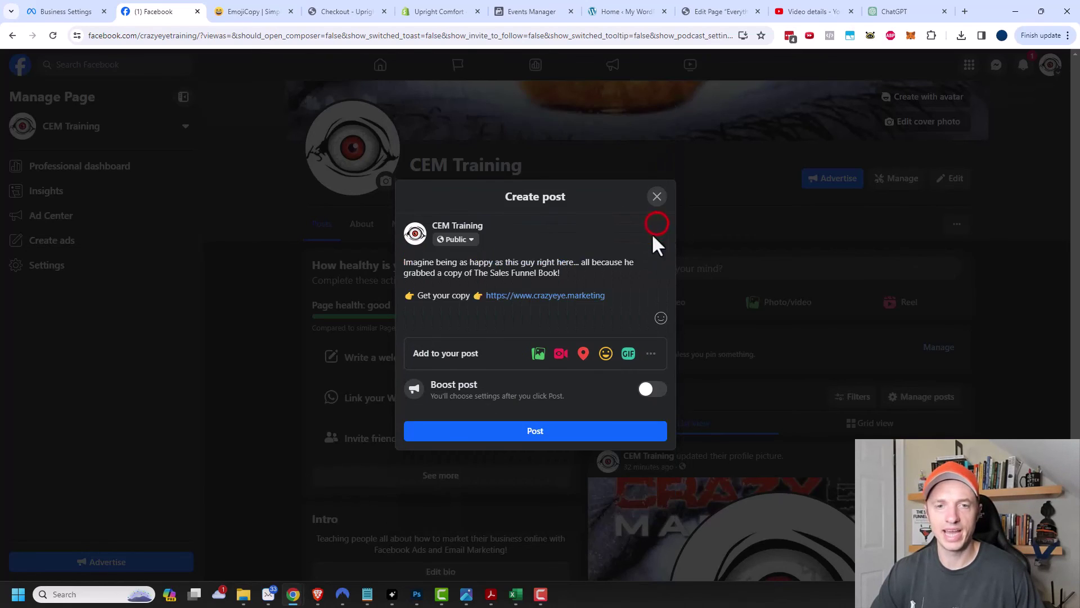
- Add the photo of the smiling man holding an orange book to the post and publish it
click(538, 354)
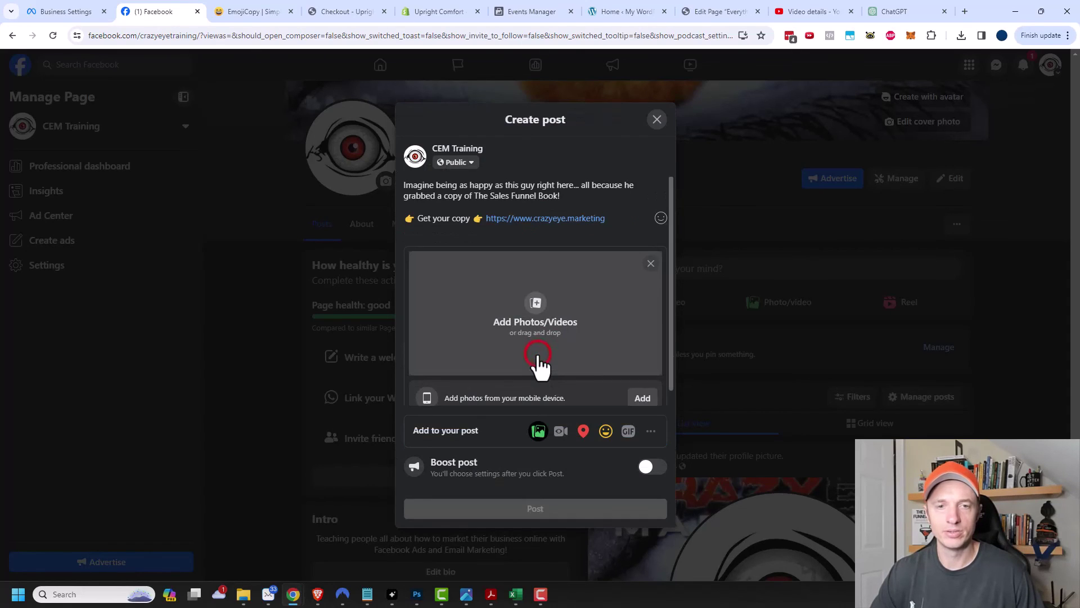
click(534, 304)
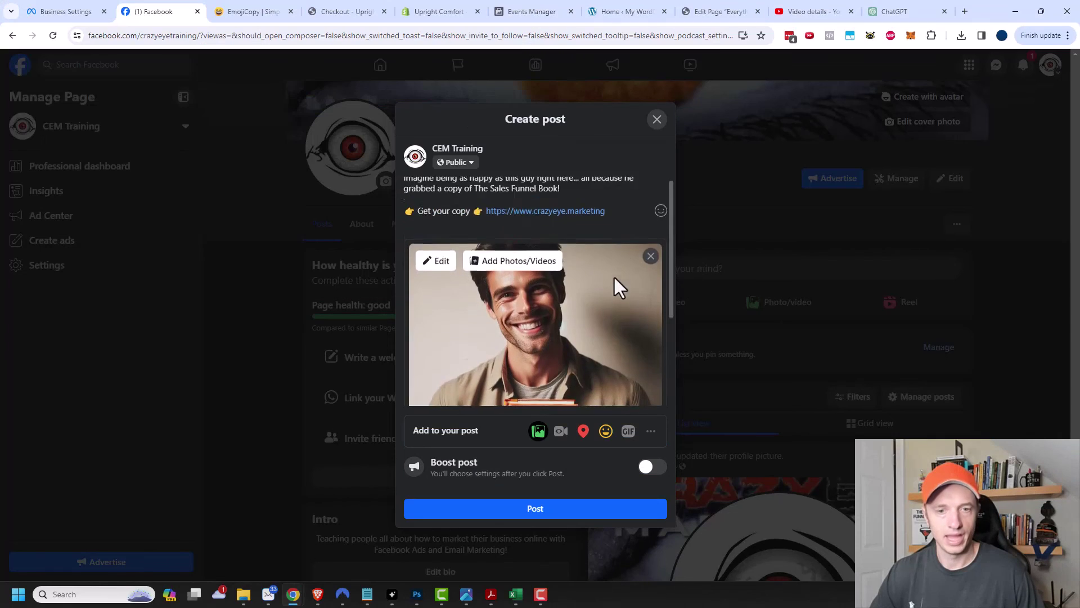
scroll(563, 316, down, 1)
click(557, 512)
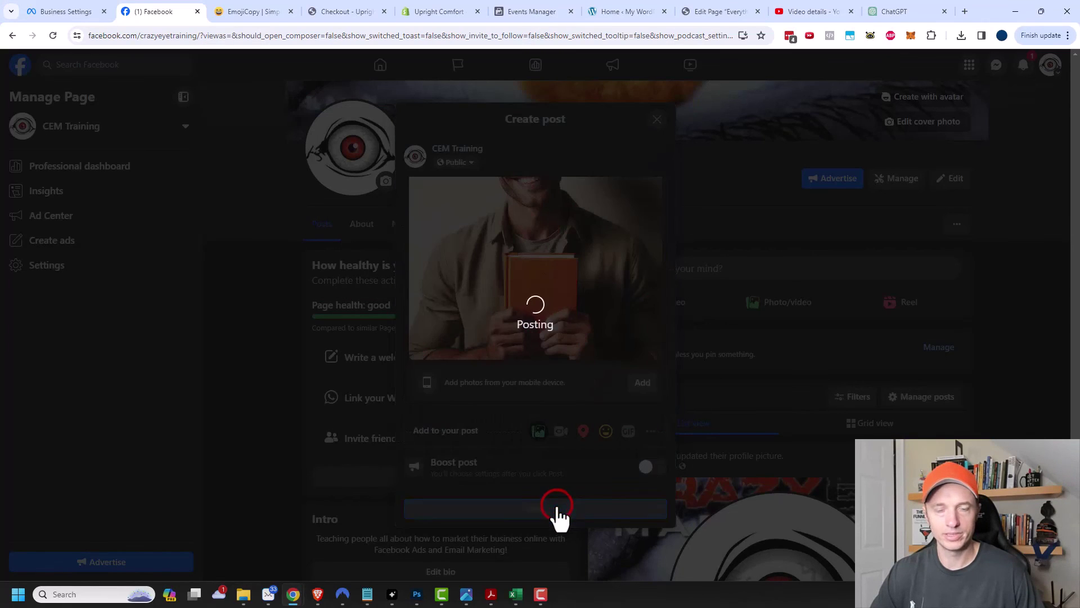
- Pin the new Sales Funnel Book post to the page's Featured section and check the page
scroll(989, 290, down, 1)
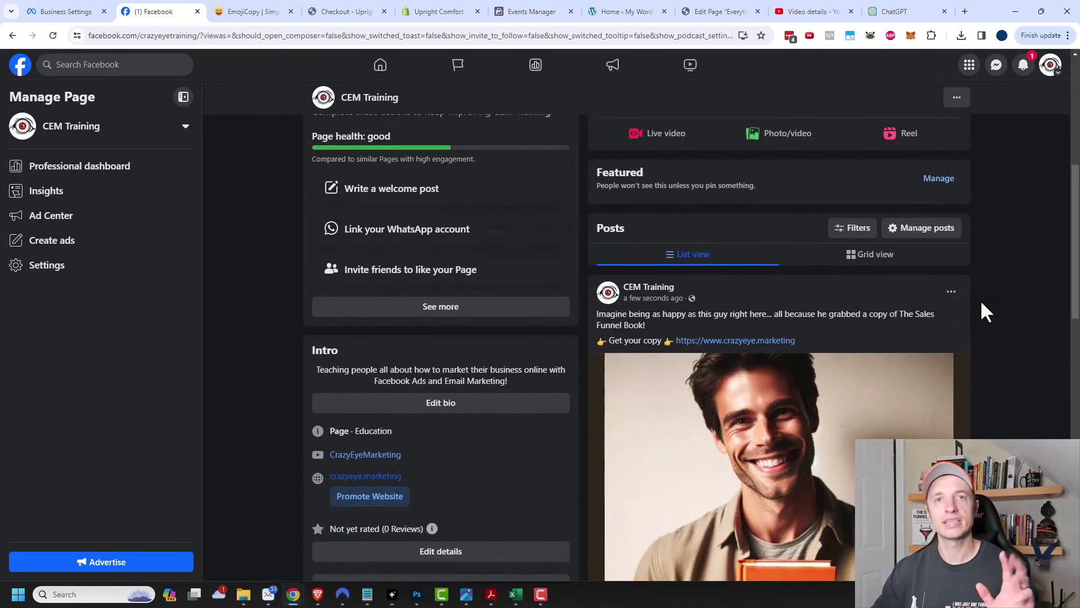
click(951, 293)
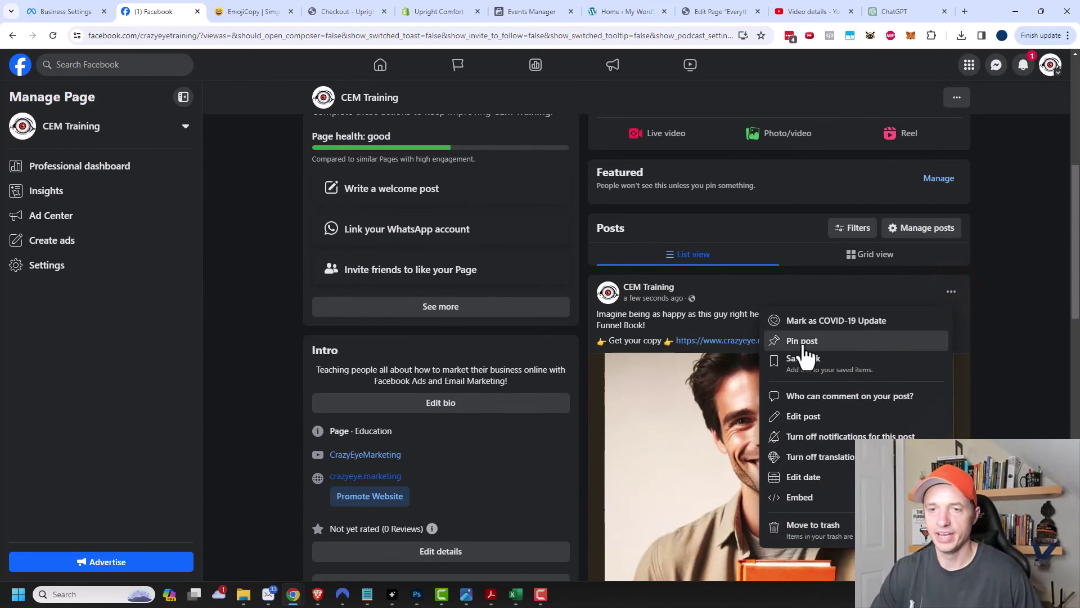
click(820, 345)
scroll(892, 415, down, 3)
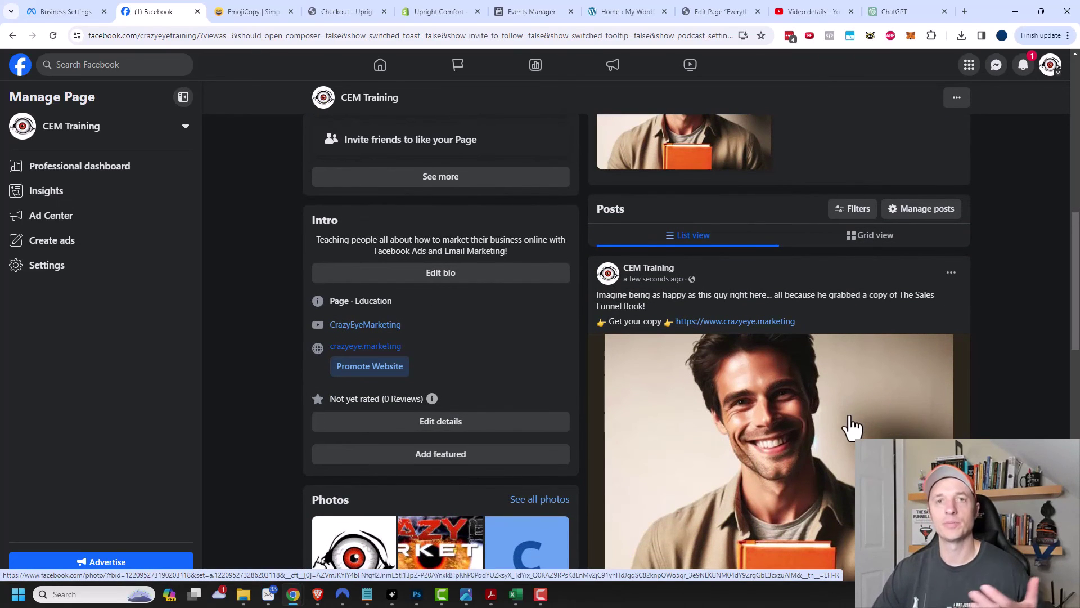
scroll(848, 426, down, 1)
scroll(792, 375, down, 5)
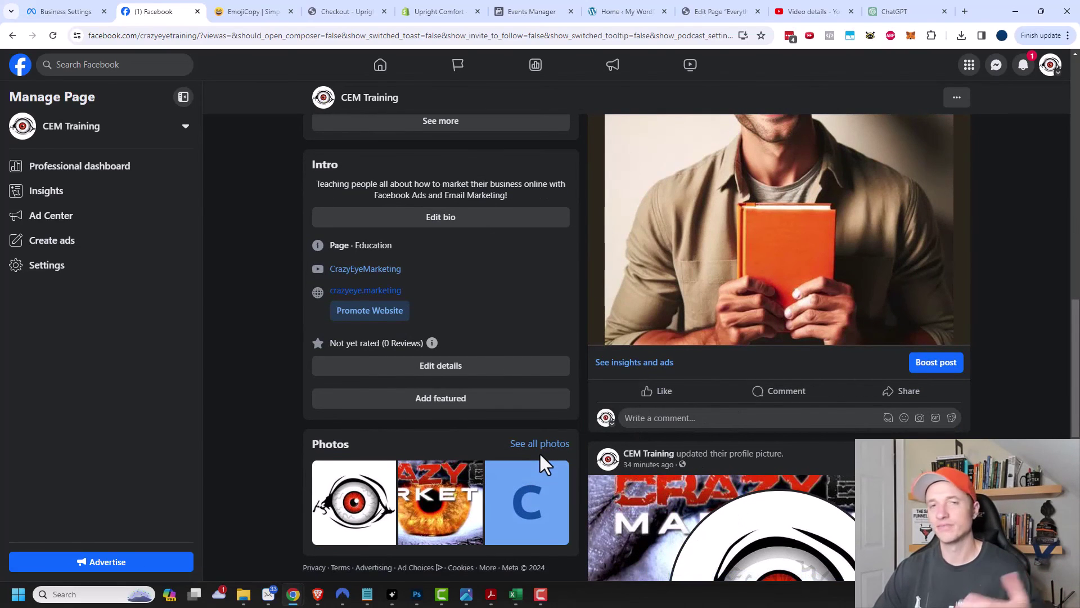
scroll(539, 451, up, 1)
scroll(405, 511, up, 3)
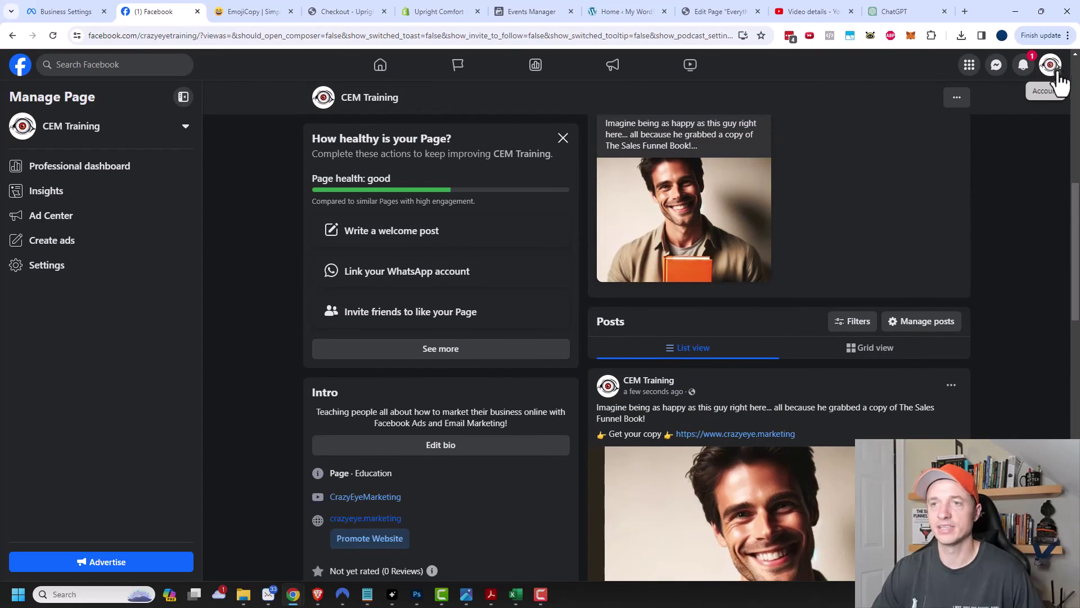
- Share the home feed's espresso and protein shake post to the page with the text "This is super interesting, what do you all think?"
click(380, 66)
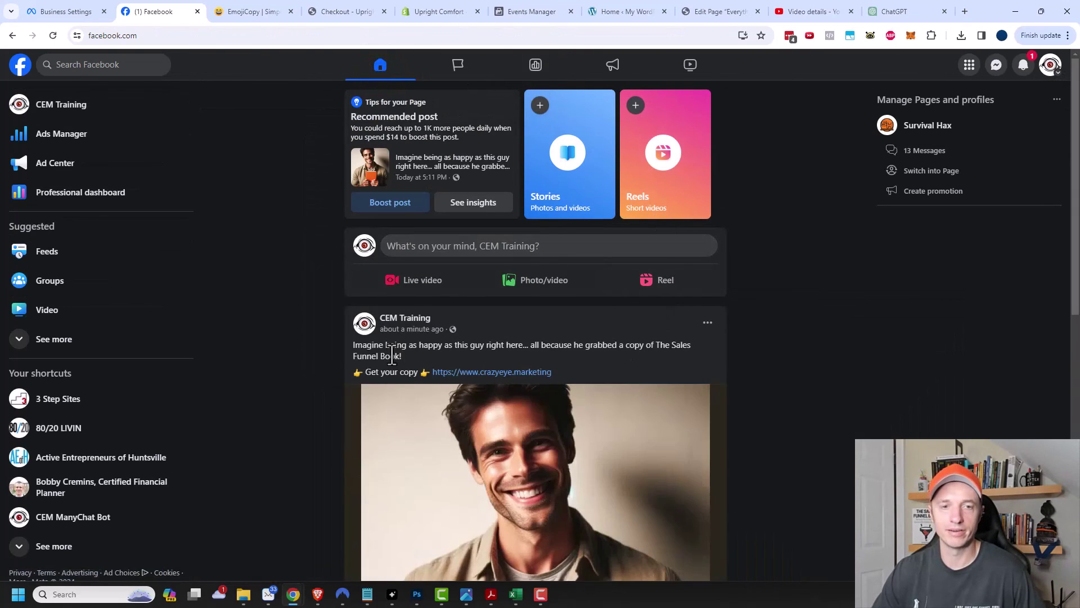
scroll(392, 353, down, 12)
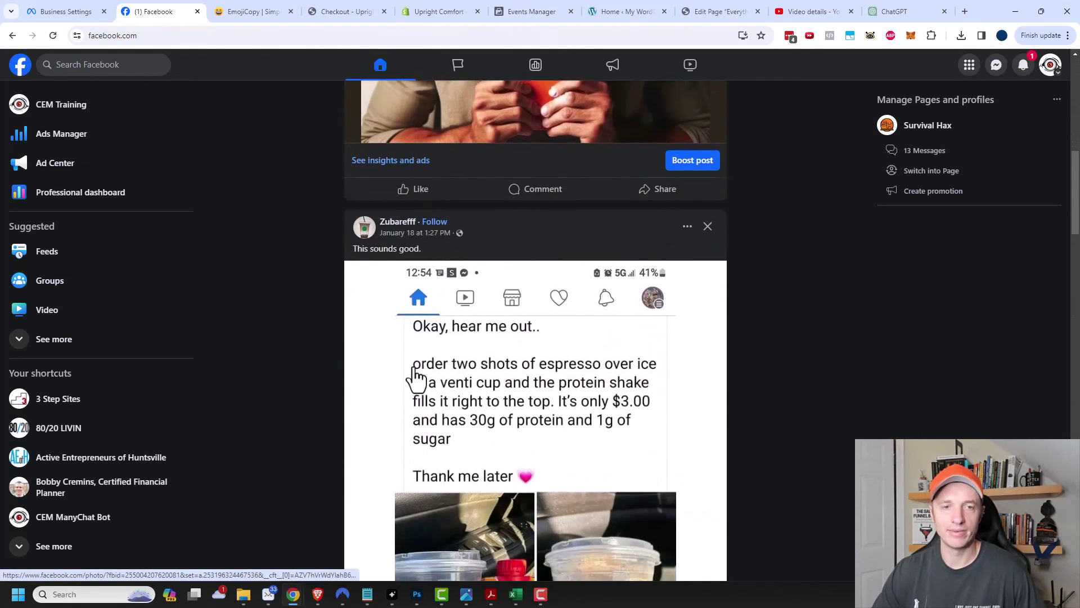
scroll(402, 321, down, 2)
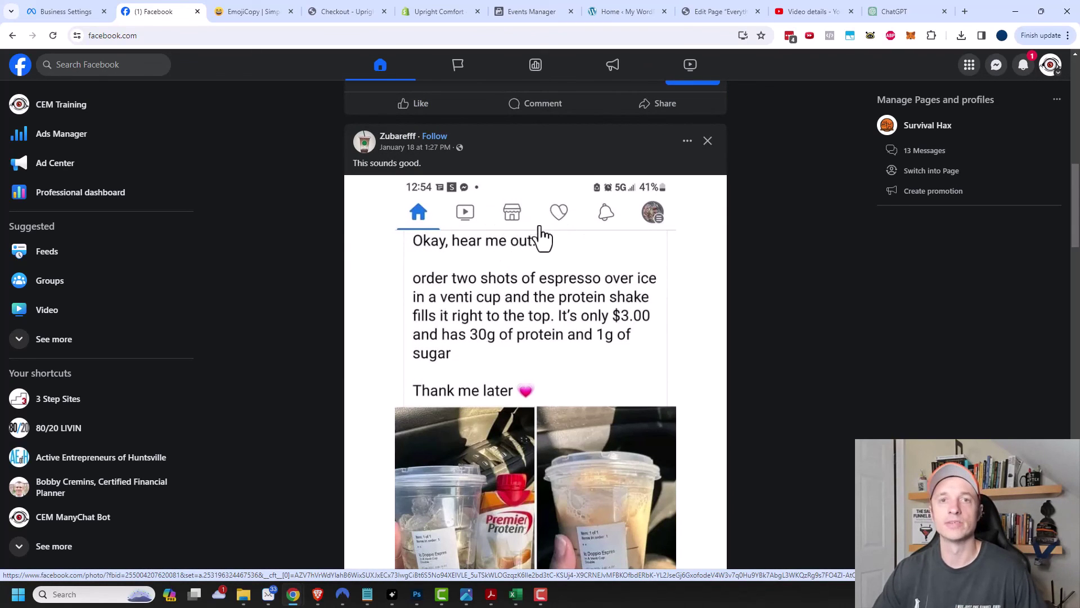
scroll(573, 236, down, 4)
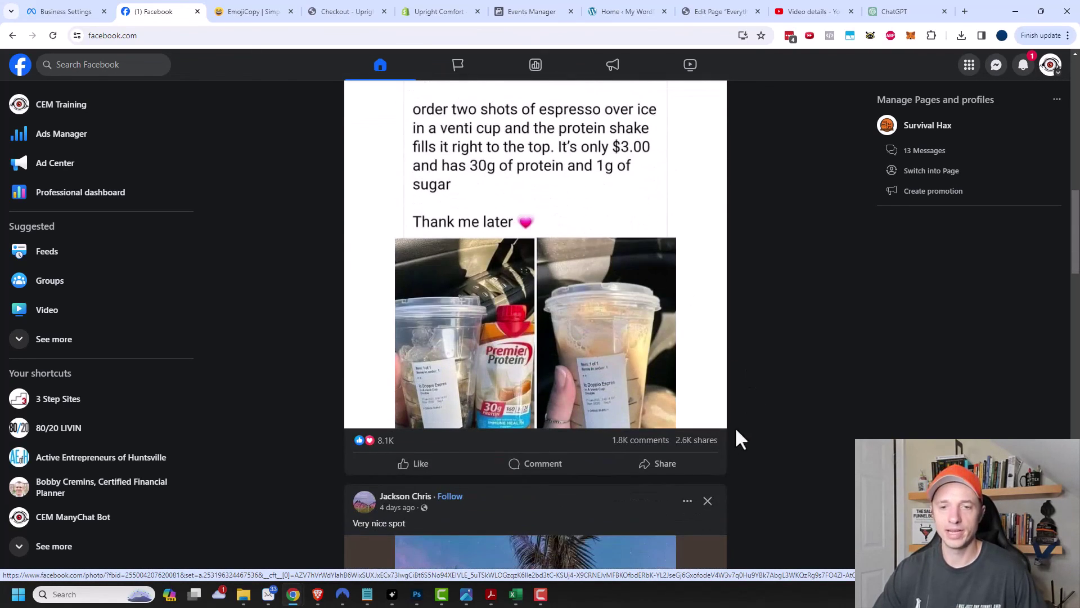
click(654, 408)
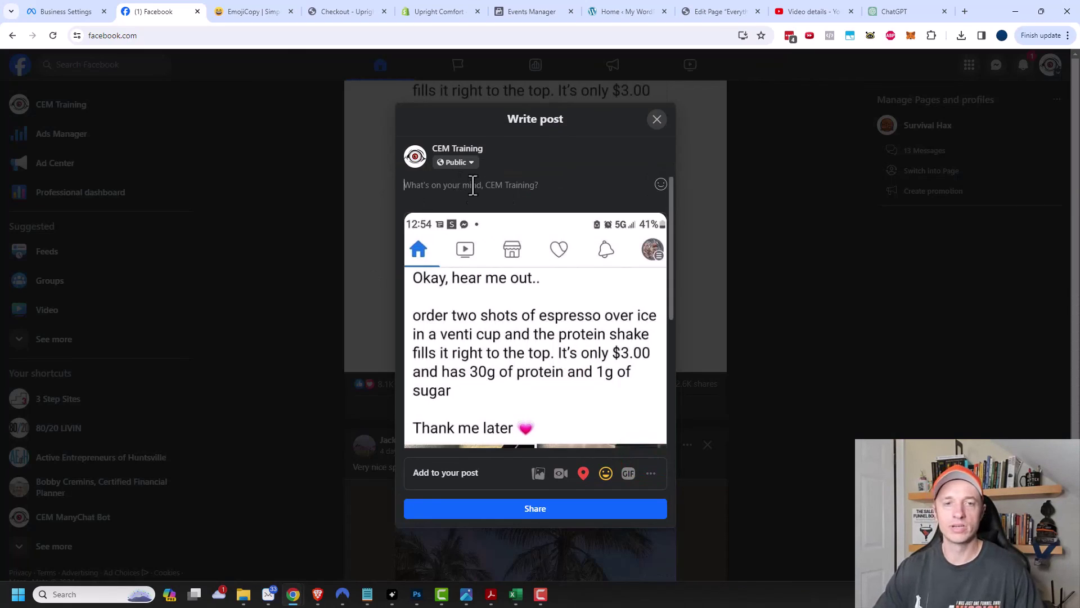
key(ctrl+v)
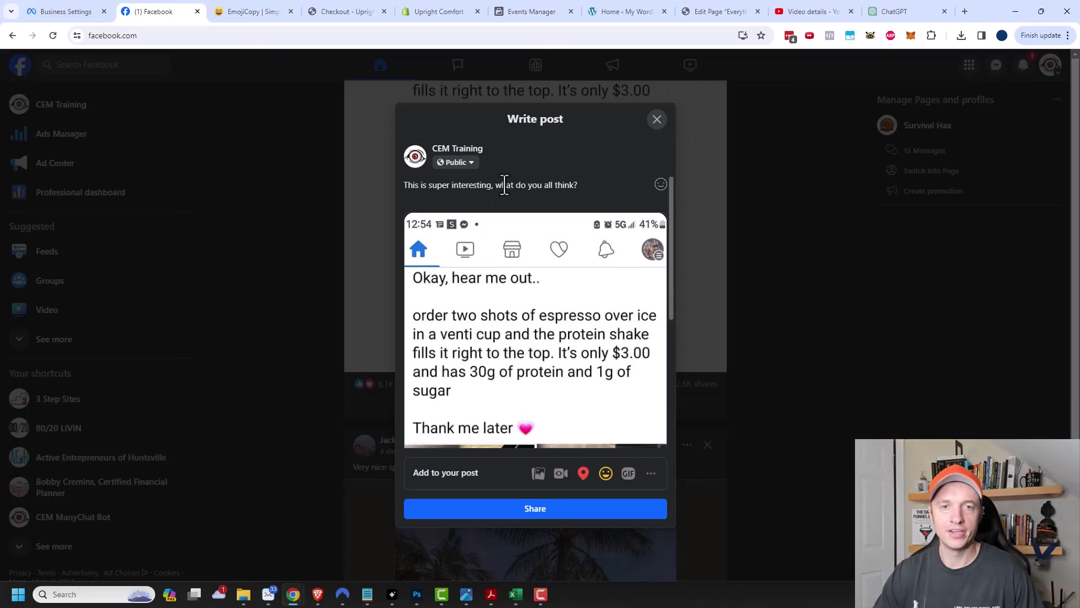
scroll(556, 225, down, 2)
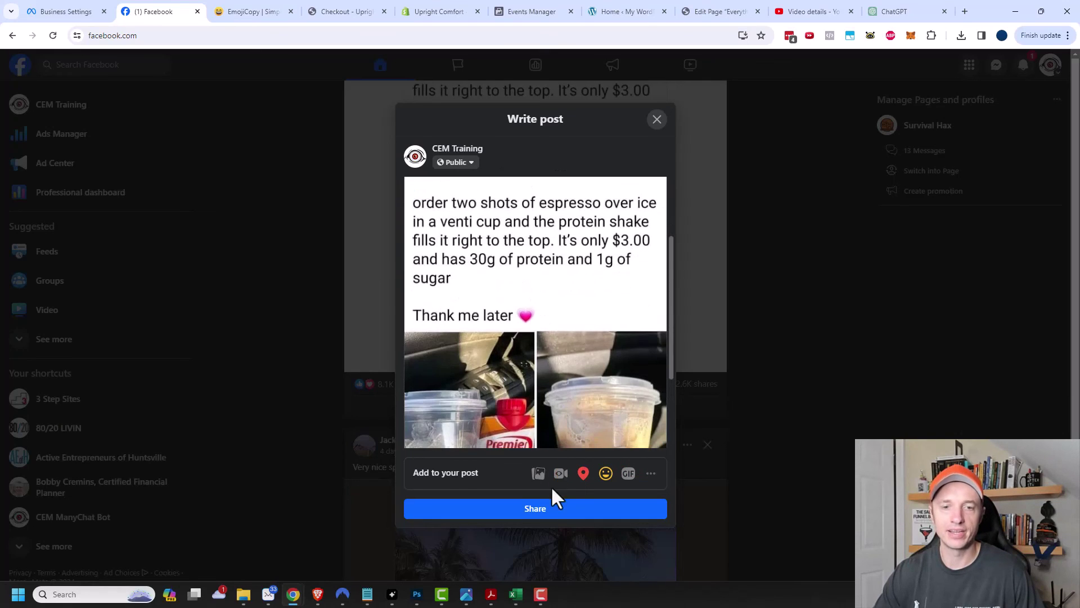
click(558, 509)
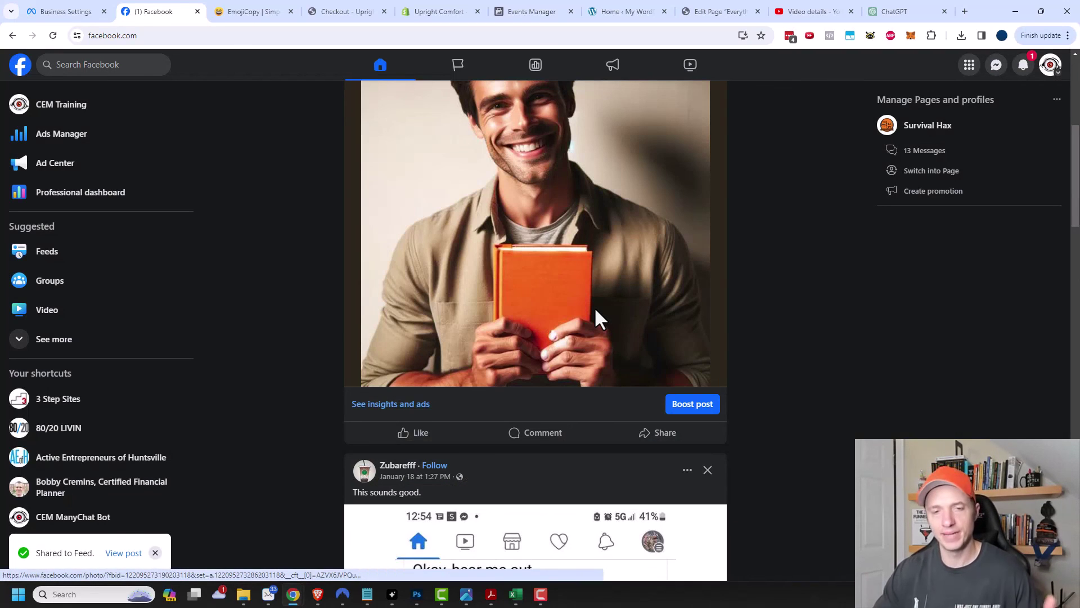
- Return to the CEM Training page and review its featured post, intro, shared post, additional sections and page options
scroll(595, 318, up, 5)
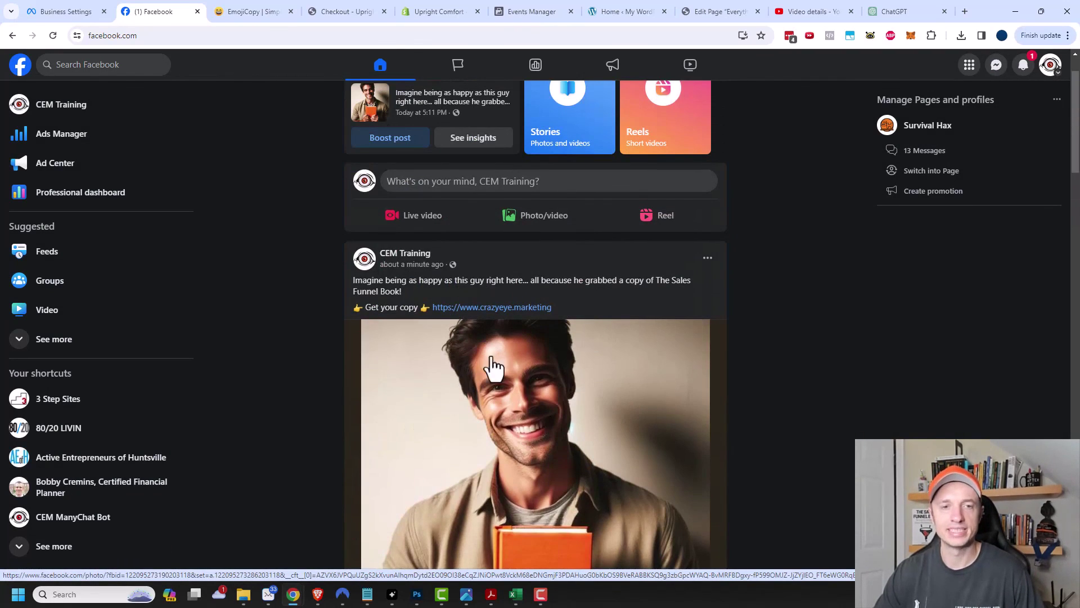
click(414, 260)
scroll(852, 315, down, 3)
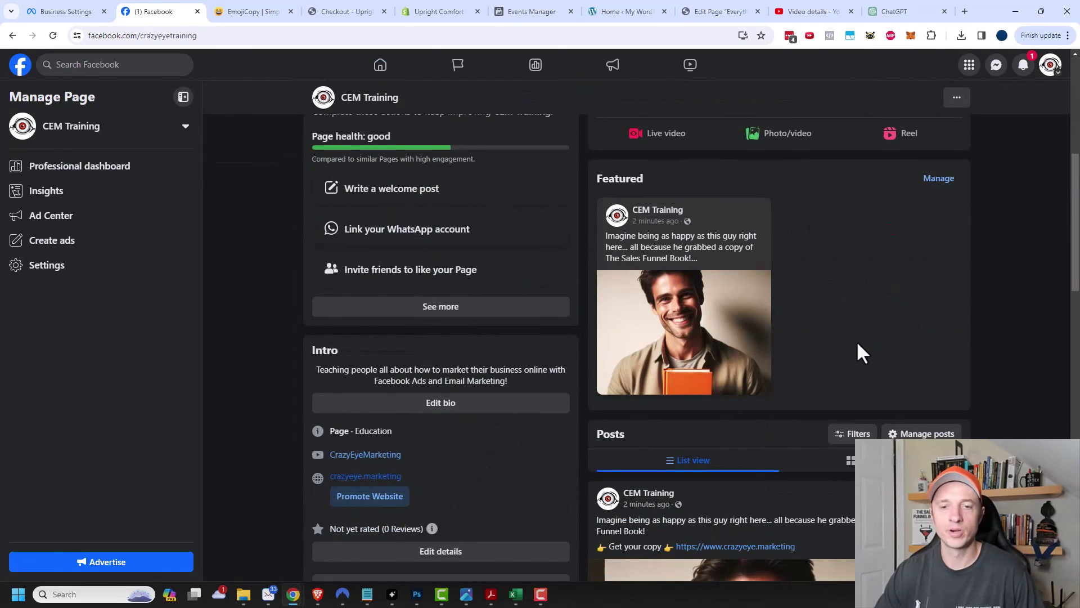
scroll(858, 354, down, 10)
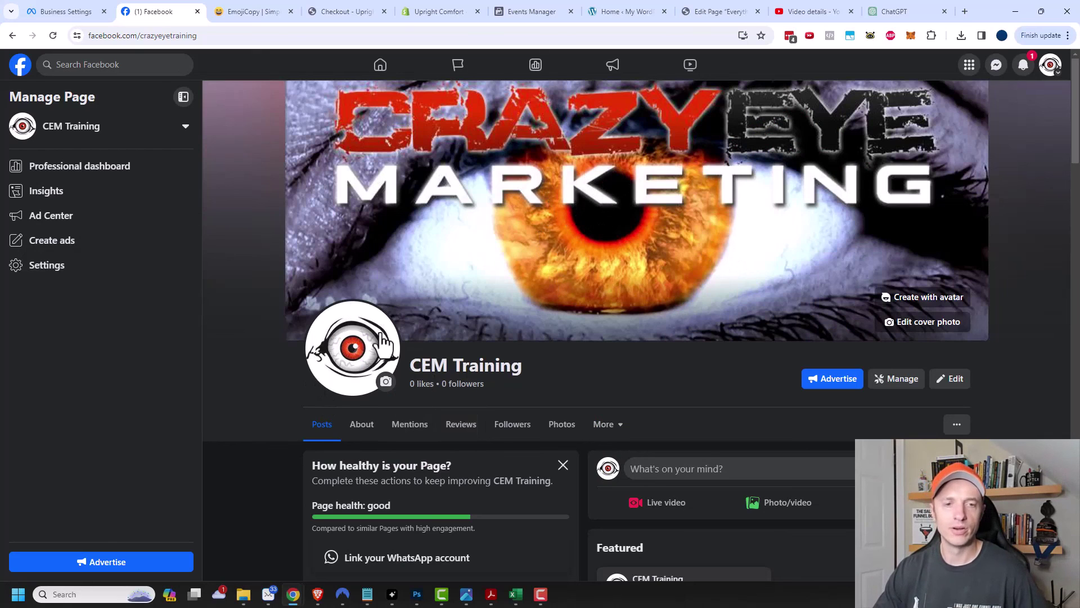
scroll(351, 360, down, 7)
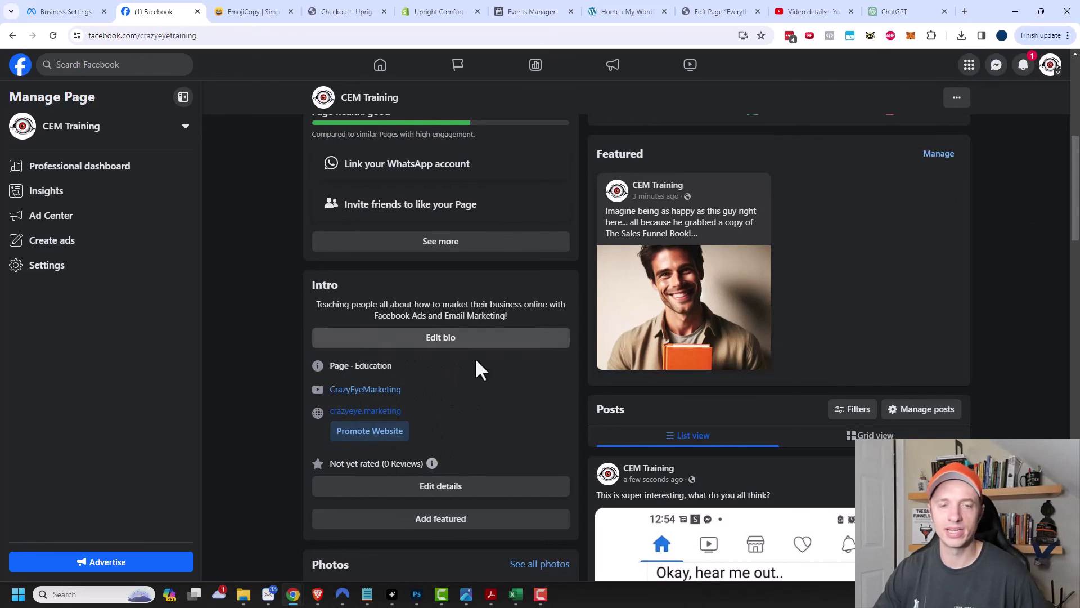
scroll(475, 396, up, 5)
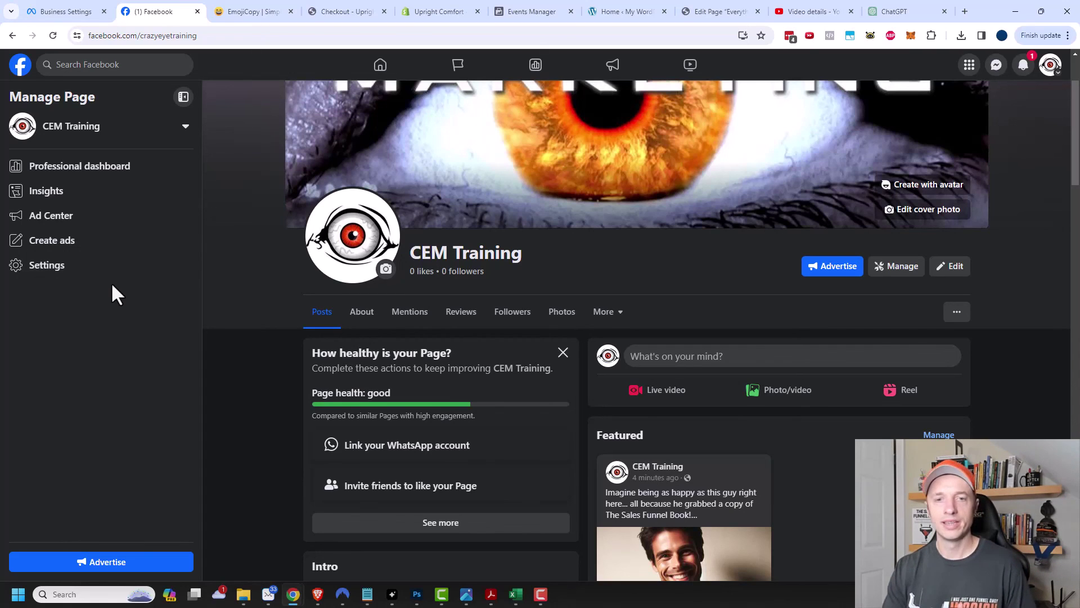
click(613, 313)
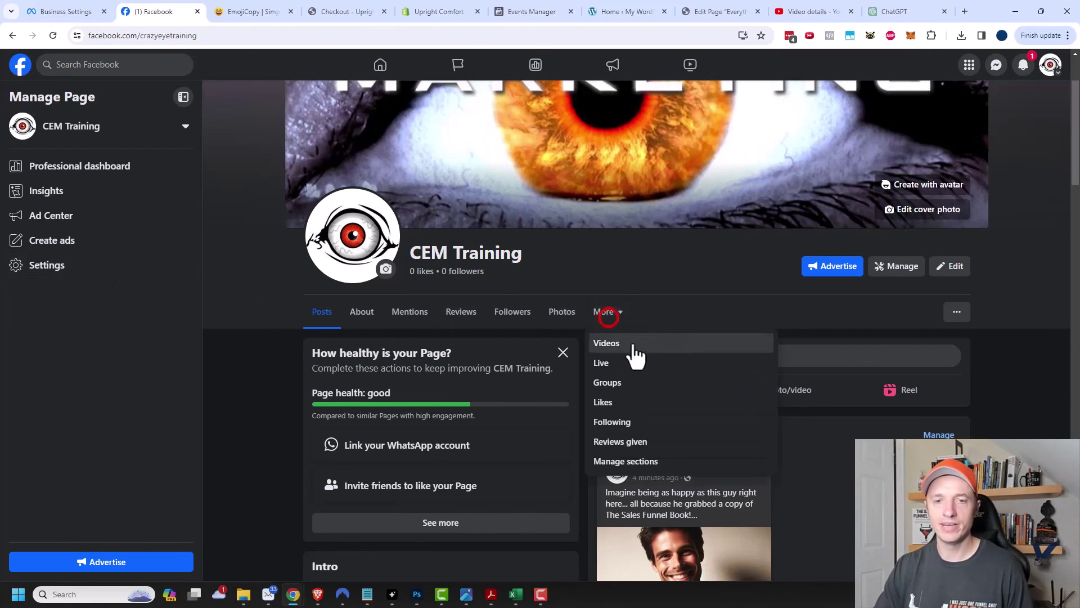
click(800, 298)
click(956, 311)
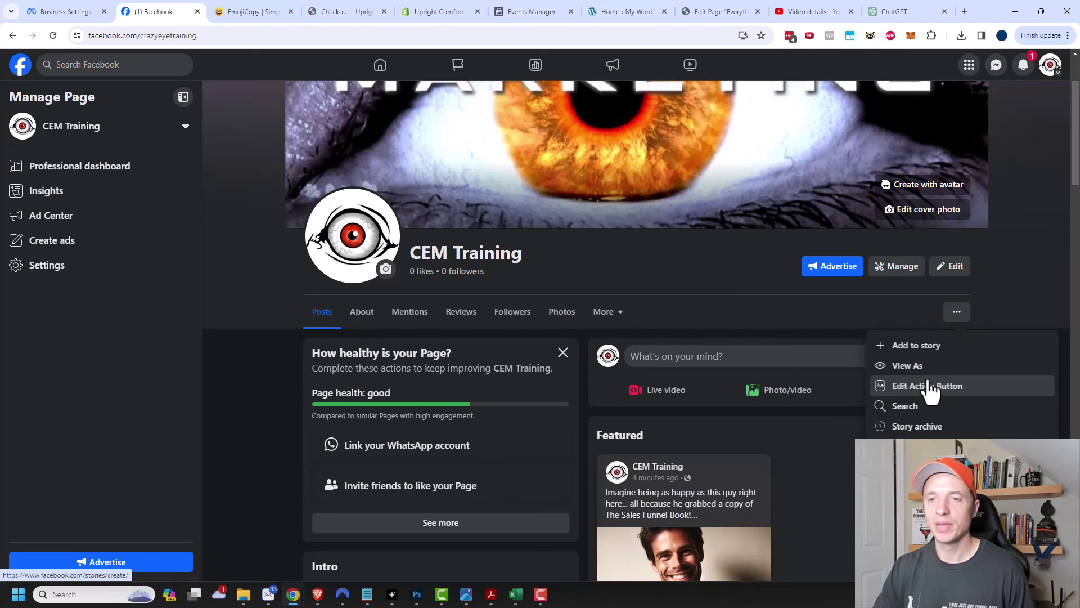
click(821, 310)
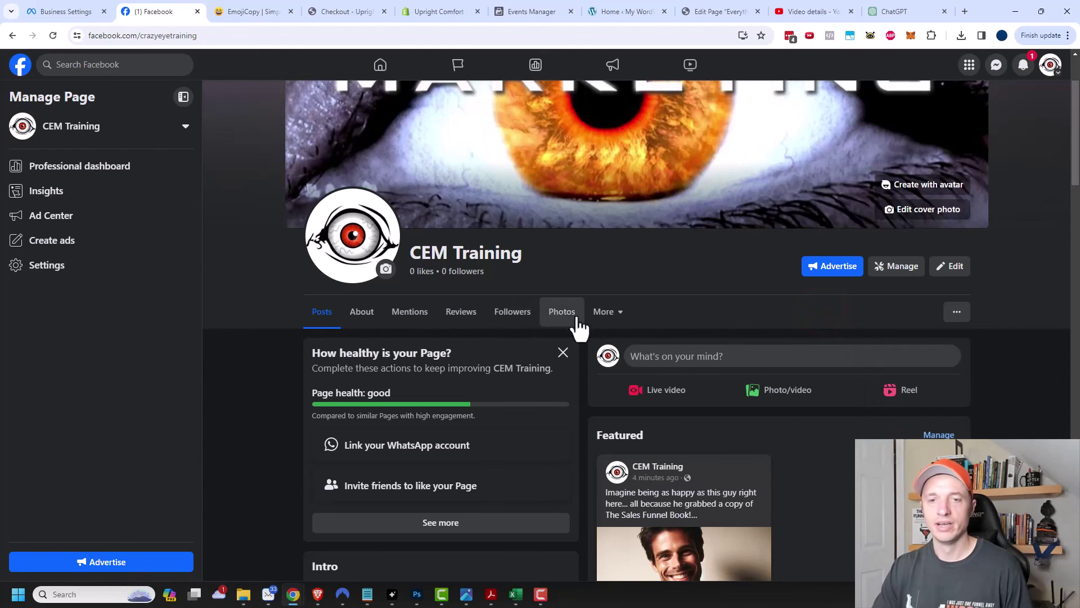
scroll(844, 416, down, 1)
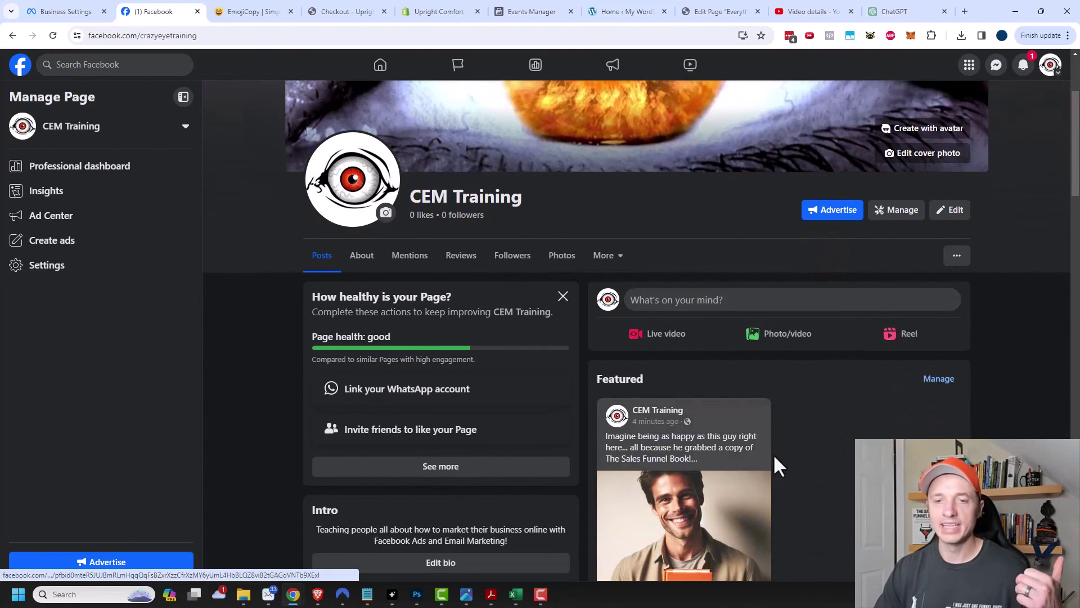